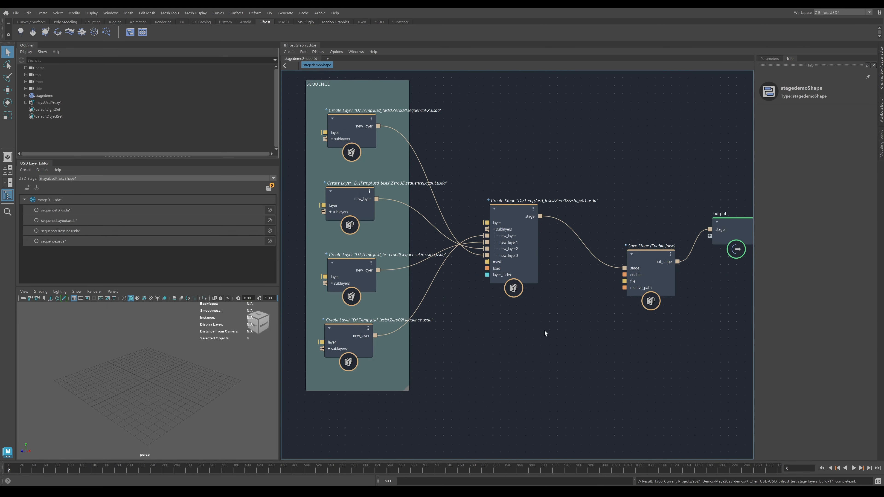
Add an add_to_stage node from the USD Stage category and place it below, between the Create Stage and Save Stage nodes.
key("Tab")
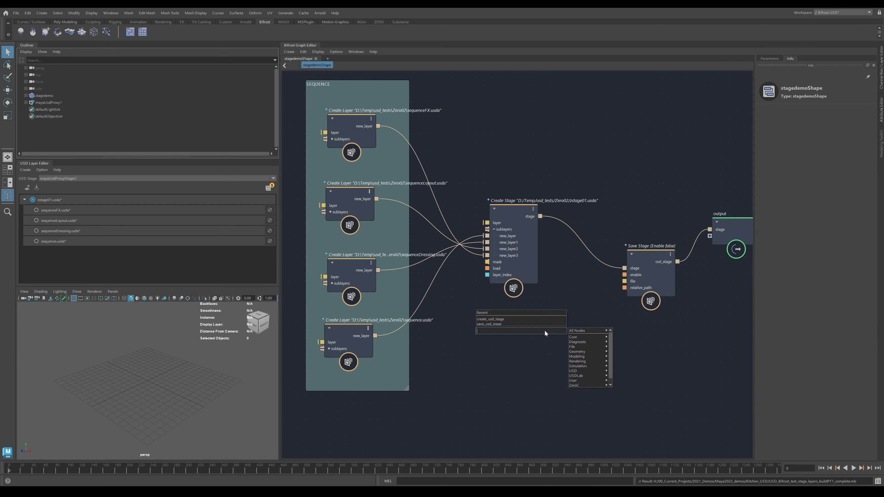
mouse_move(591, 331)
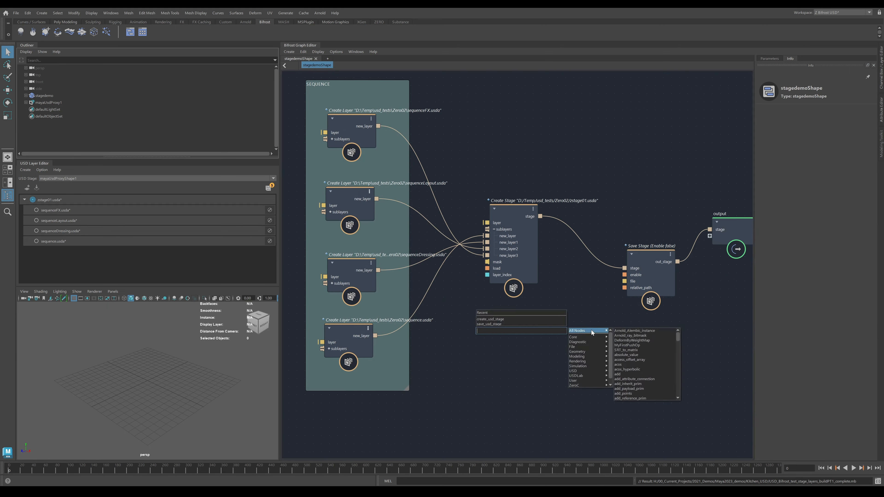
mouse_move(583, 372)
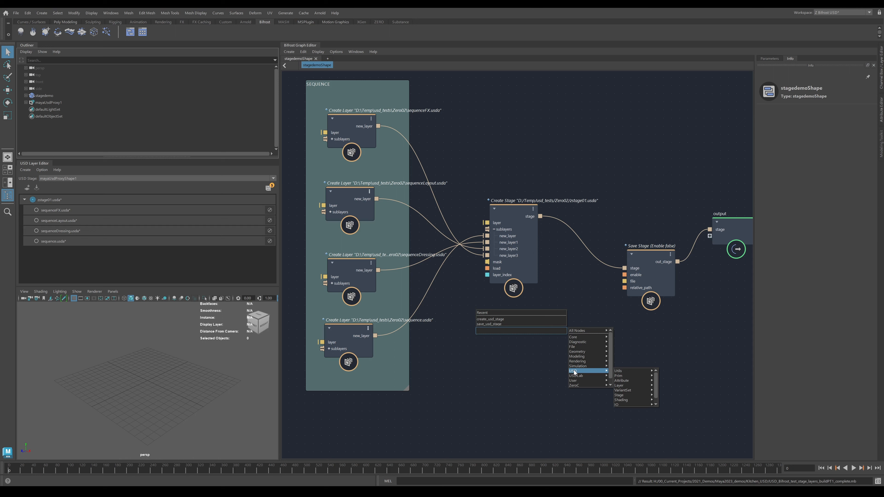
mouse_move(633, 373)
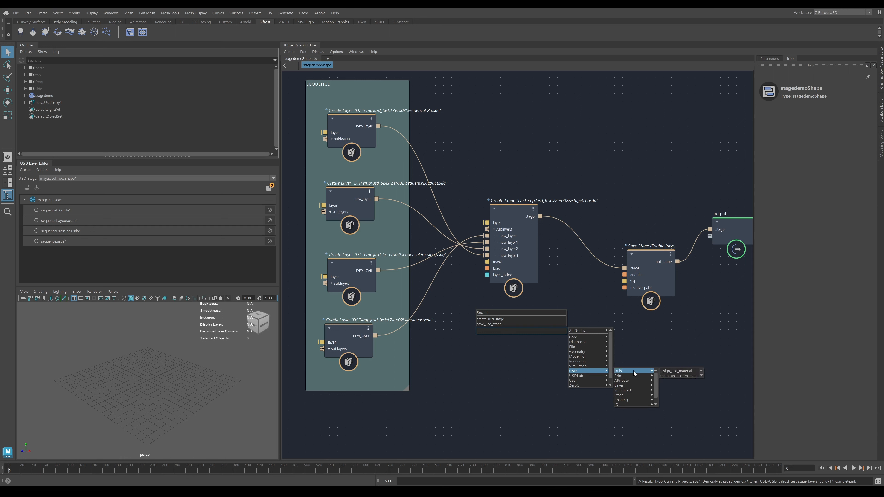
mouse_move(631, 396)
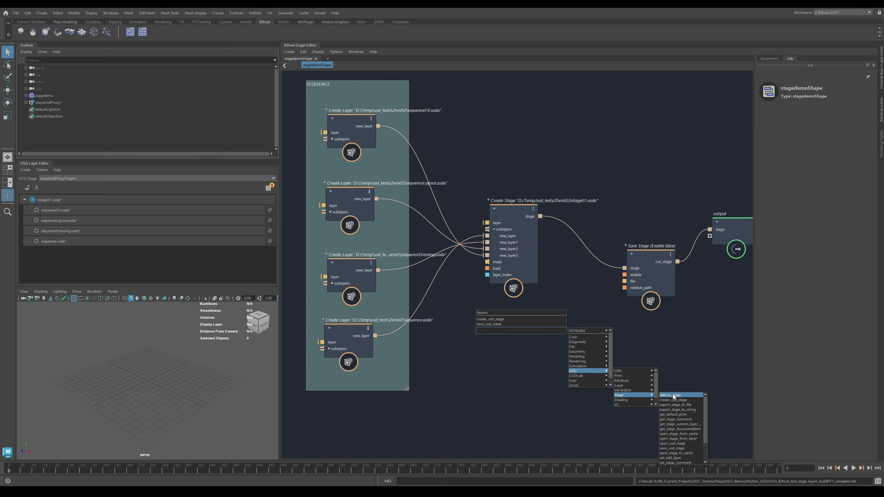
left_click(673, 396)
left_click_drag(526, 354, 566, 344)
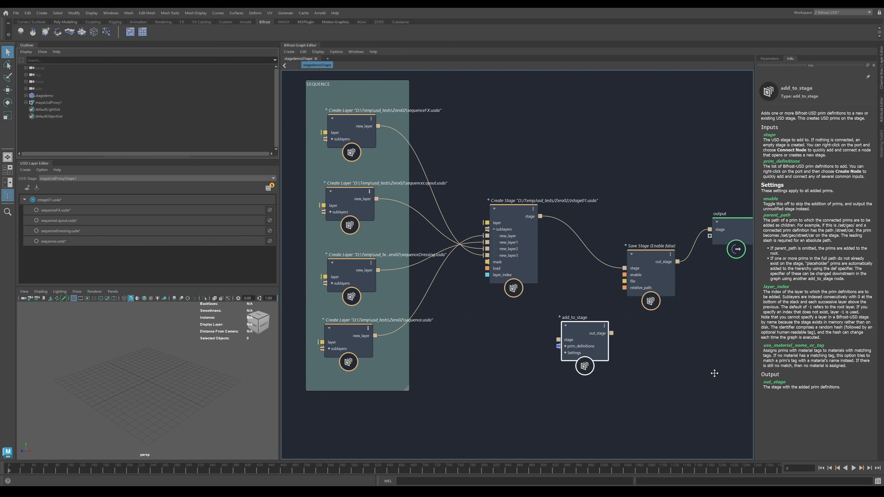
Spread out the output, Save Stage and Create Stage nodes to make room for the add_to_stage node.
middle_click_drag(714, 373, 593, 411, "alt")
left_click_drag(629, 264, 732, 226)
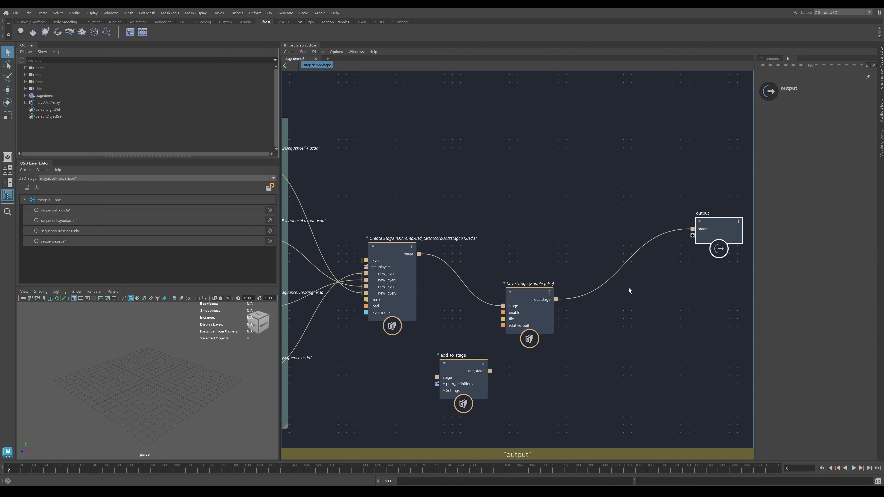
left_click_drag(542, 318, 635, 311)
middle_click_drag(480, 334, 579, 327, "alt")
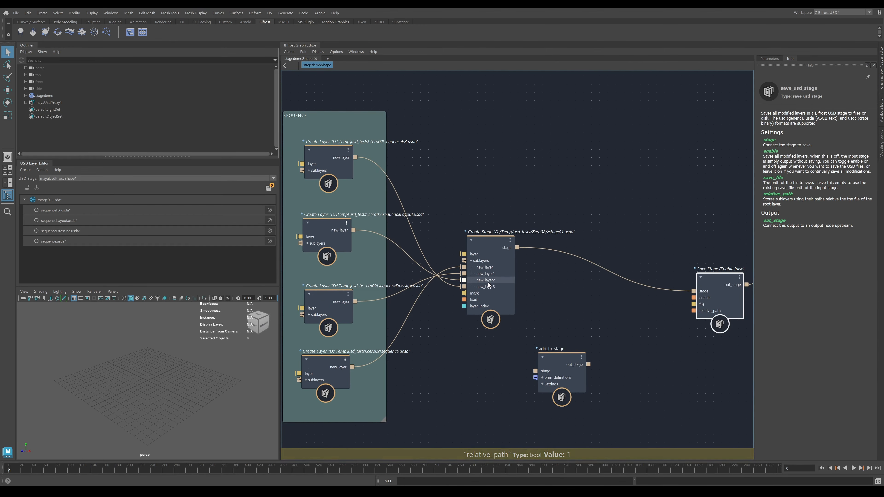
mouse_move(489, 285)
left_mouse_down()
mouse_move(472, 283)
mouse_move(480, 278)
left_mouse_up()
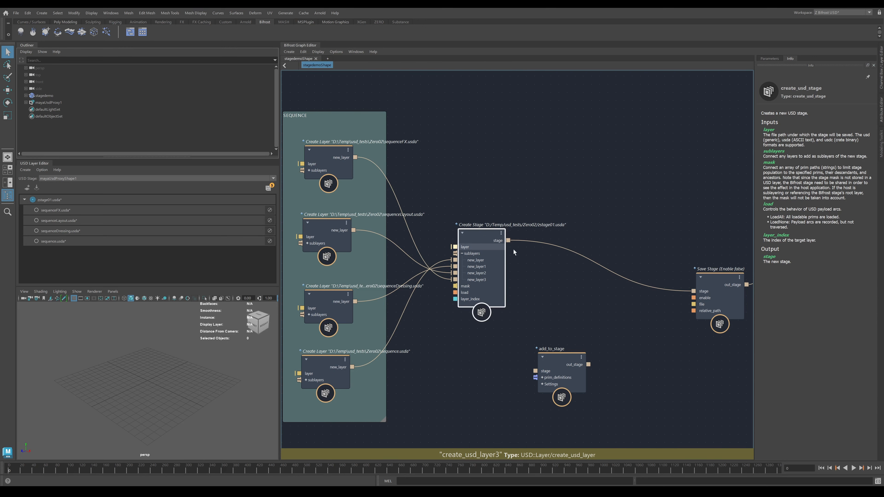
middle_click_drag(611, 299, 480, 277, "alt")
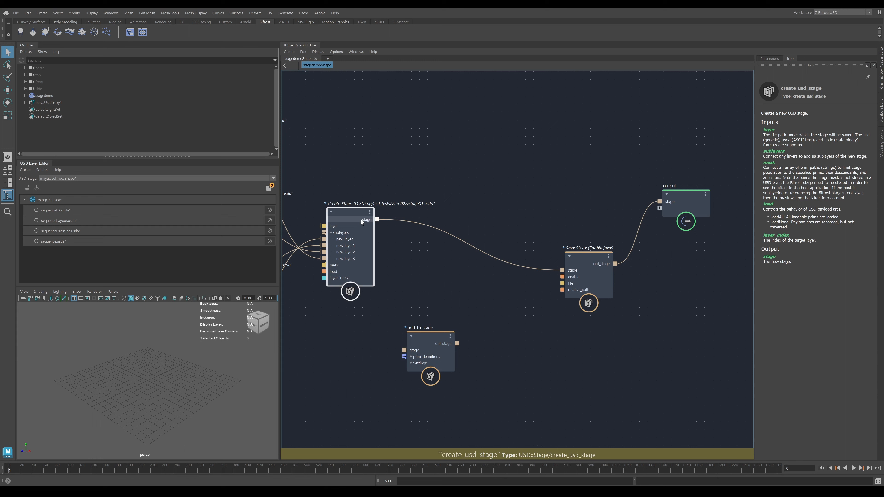
mouse_move(595, 276)
left_mouse_down()
mouse_move(580, 261)
mouse_move(583, 289)
mouse_move(591, 285)
left_mouse_up()
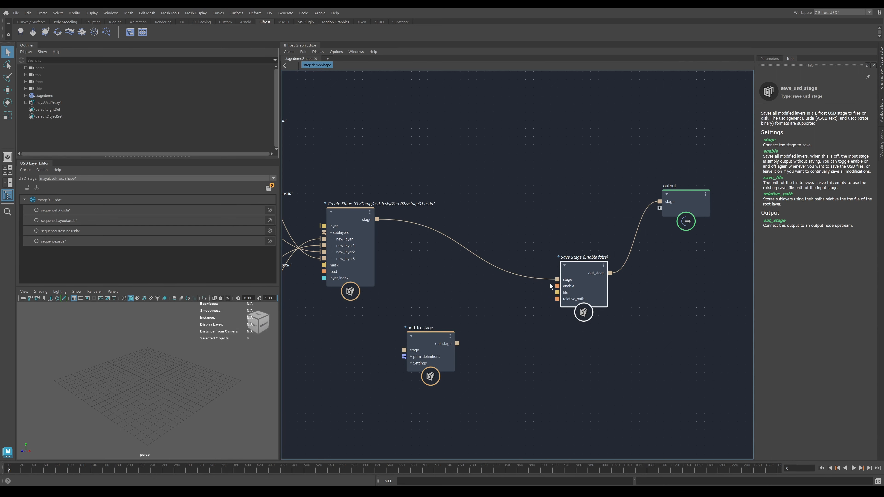
Position the add_to_stage node between the two stage nodes and connect Create Stage's stage output to its stage input.
scroll(482, 284, "up", 2)
middle_click_drag(461, 295, 516, 290)
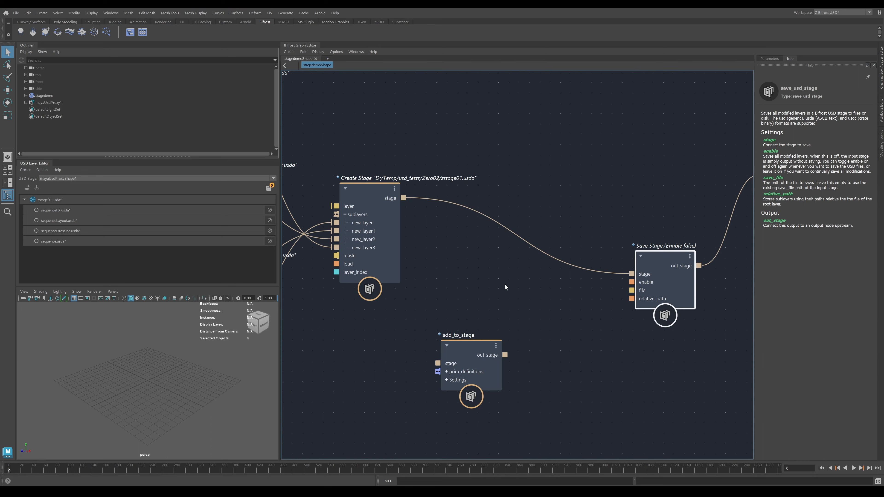
left_click_drag(468, 353, 521, 326)
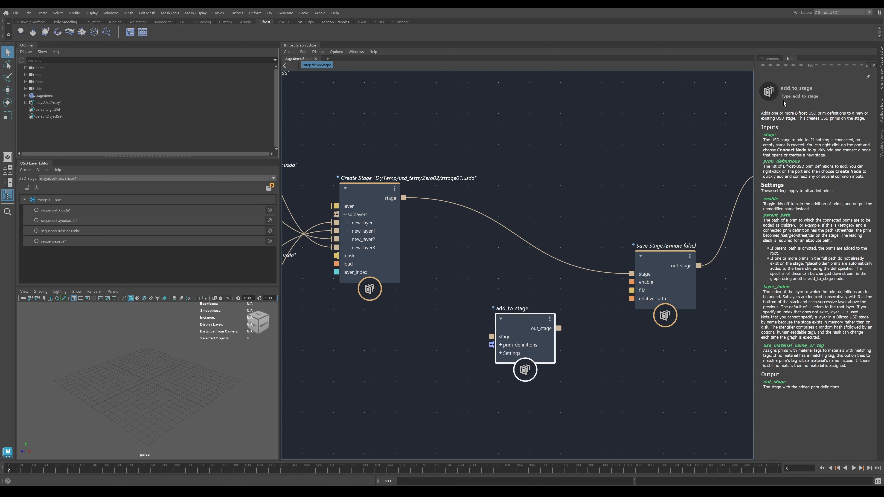
left_click_drag(529, 325, 522, 318)
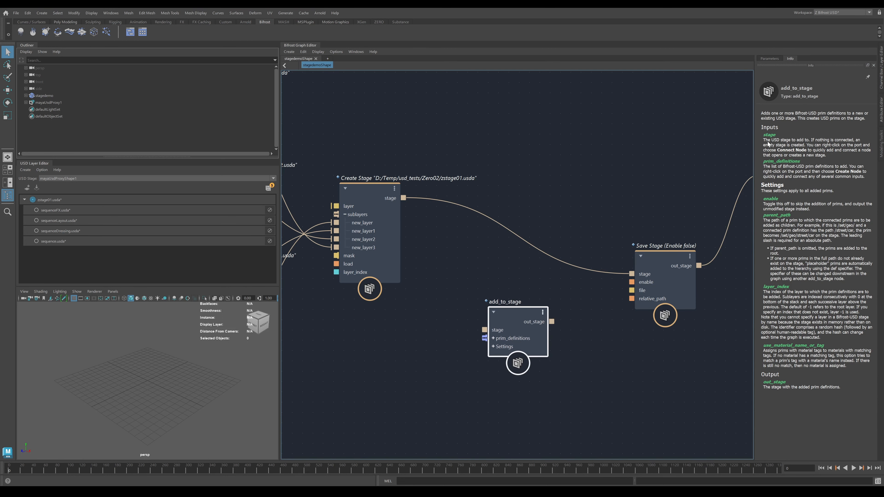
scroll(499, 334, "up", 1)
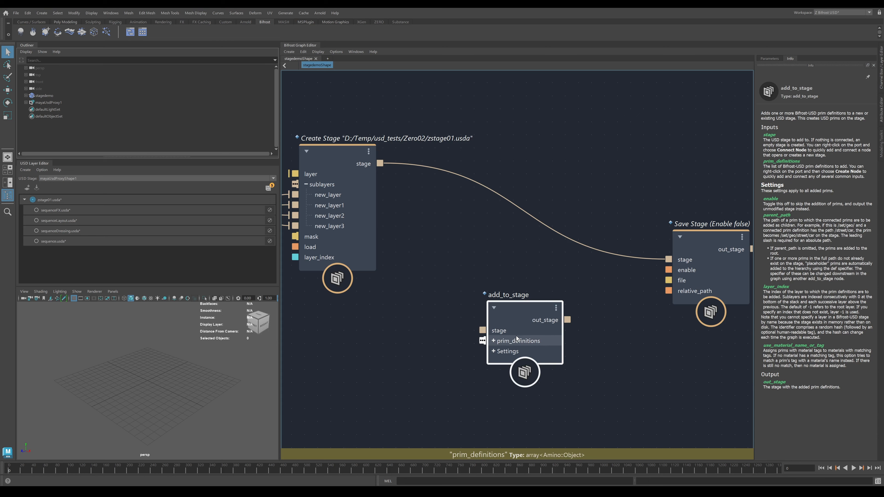
left_click_drag(350, 194, 362, 190)
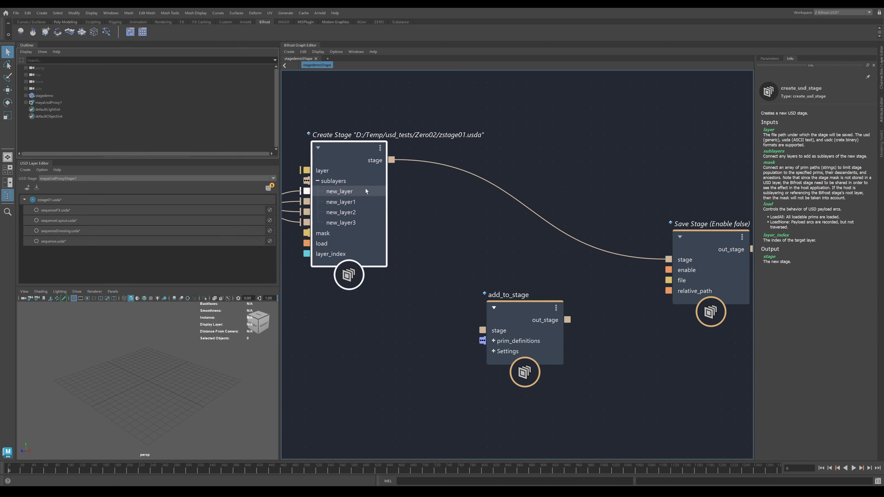
left_click_drag(392, 159, 519, 323)
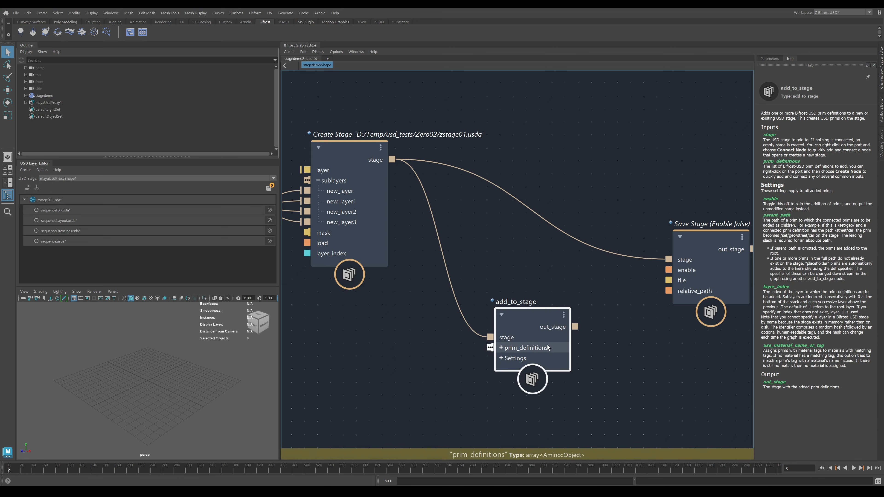
scroll(608, 368, "down", 1)
scroll(608, 366, "down", 1)
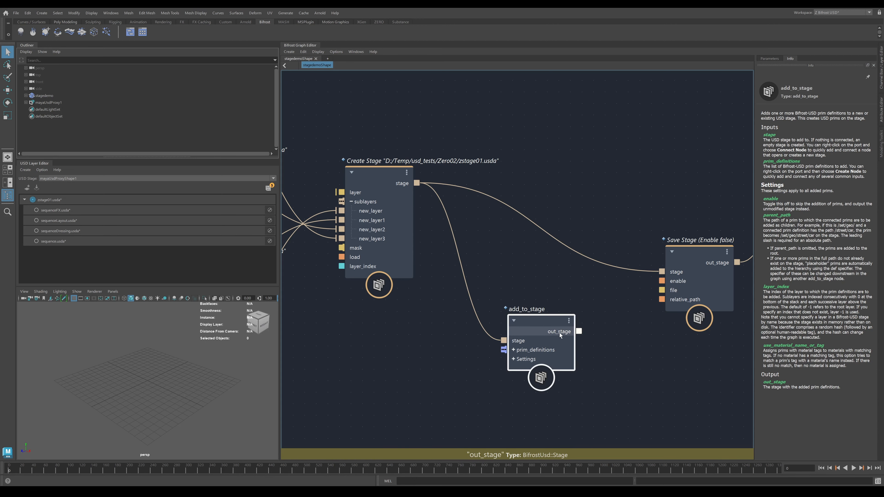
middle_click_drag(617, 343, 558, 369)
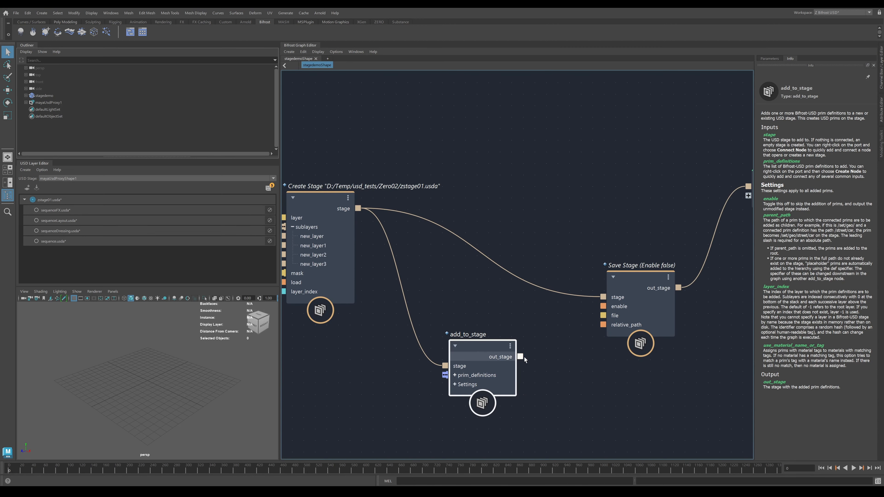
left_click_drag(533, 311, 558, 323)
middle_click_drag(595, 369, 523, 420)
left_click_drag(448, 406, 675, 238)
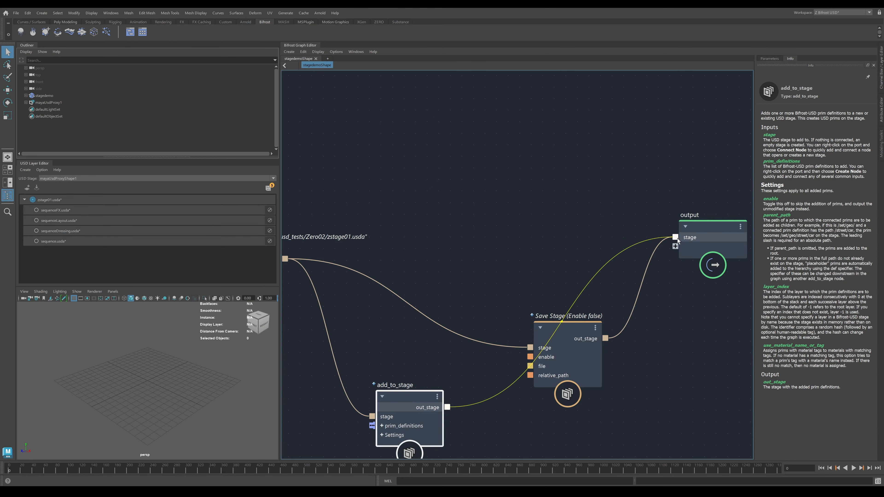
left_click_drag(677, 239, 508, 206)
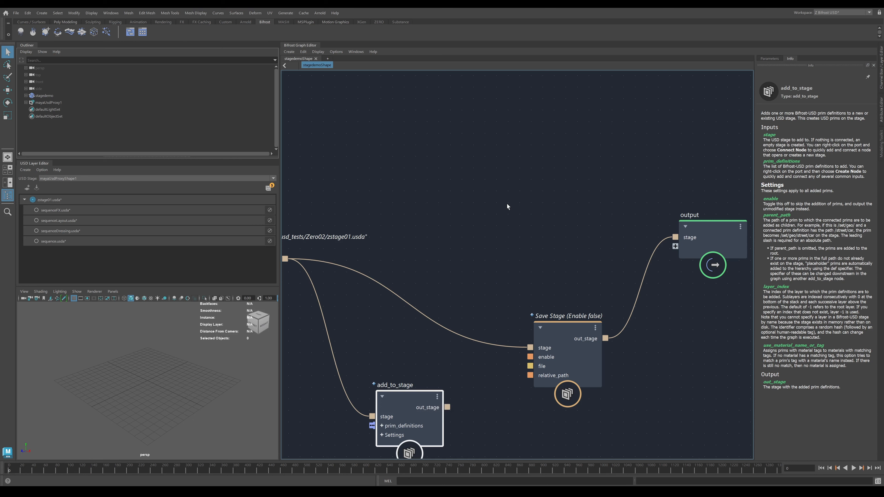
Connect add_to_stage's out_stage output to the stage input of Save Stage, replacing the direct link from Create Stage.
mouse_move(573, 352)
left_mouse_down()
mouse_move(579, 315)
mouse_move(577, 338)
left_mouse_up()
scroll(652, 356, "down", 2)
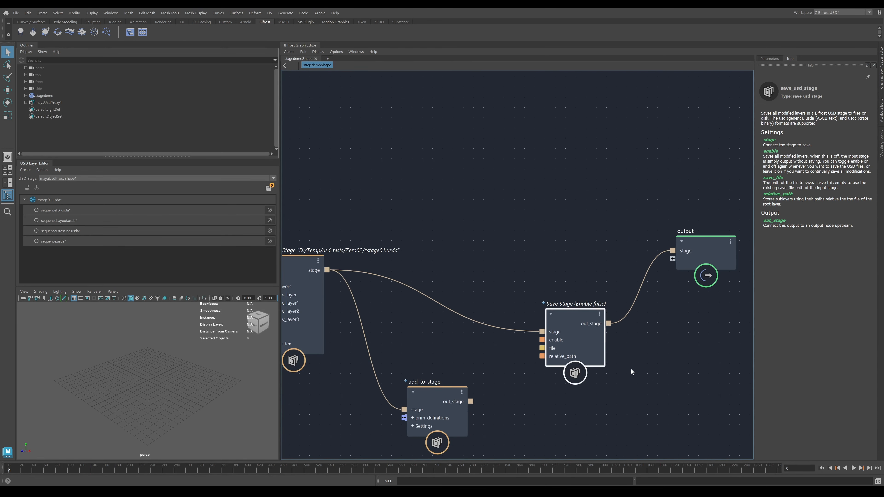
left_click_drag(434, 393, 433, 378)
scroll(450, 387, "up", 1)
left_click_drag(472, 386, 554, 324)
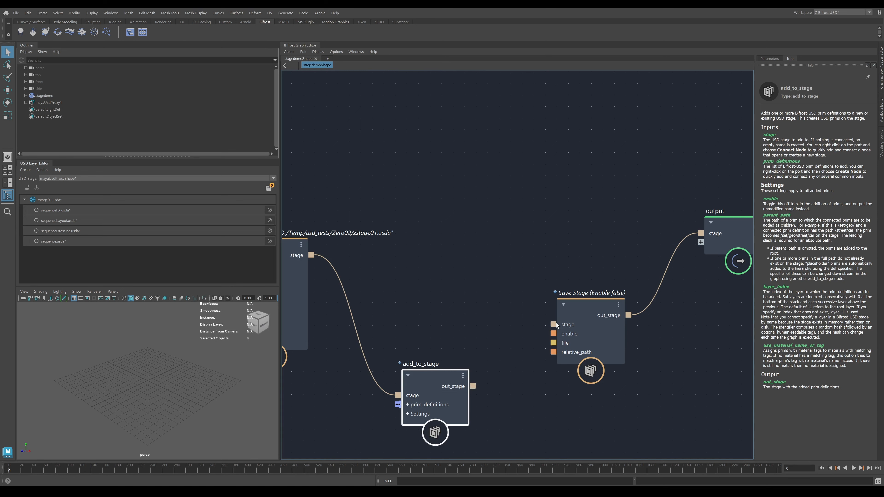
middle_click_drag(541, 416, 632, 369)
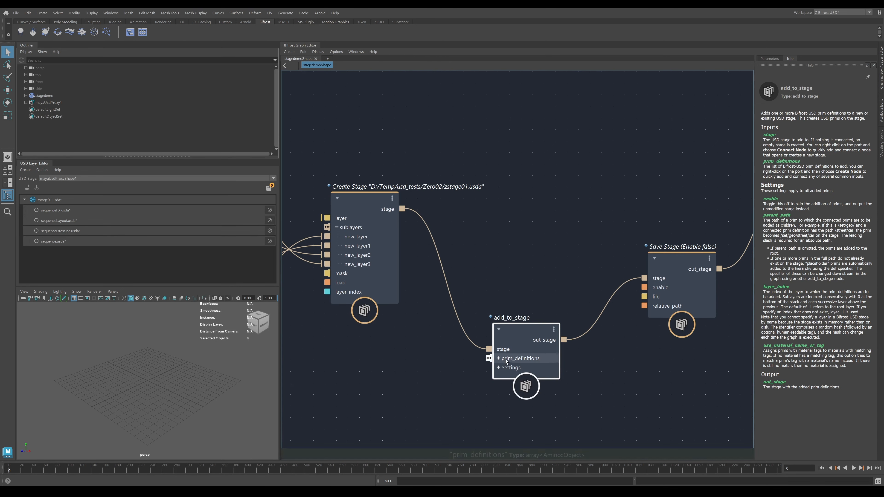
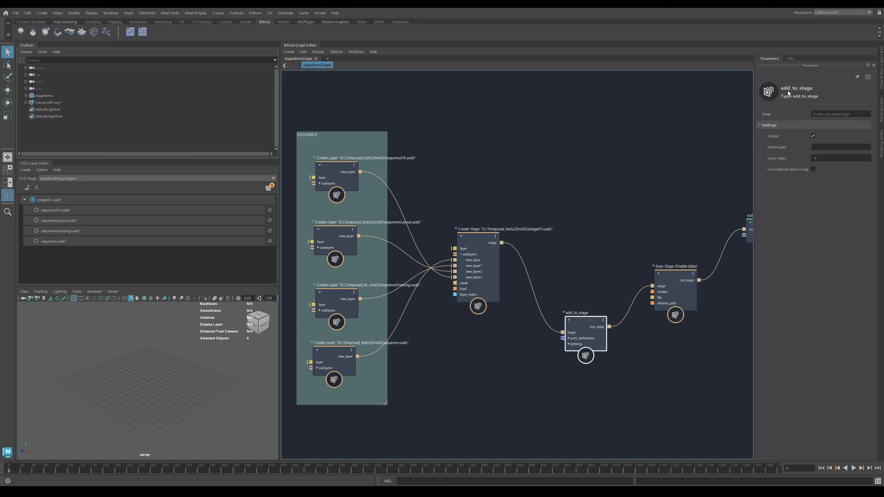
Check the add_to_stage documentation, try layer index 0 on the node, and finally set its layer index to 2.
left_click(791, 58)
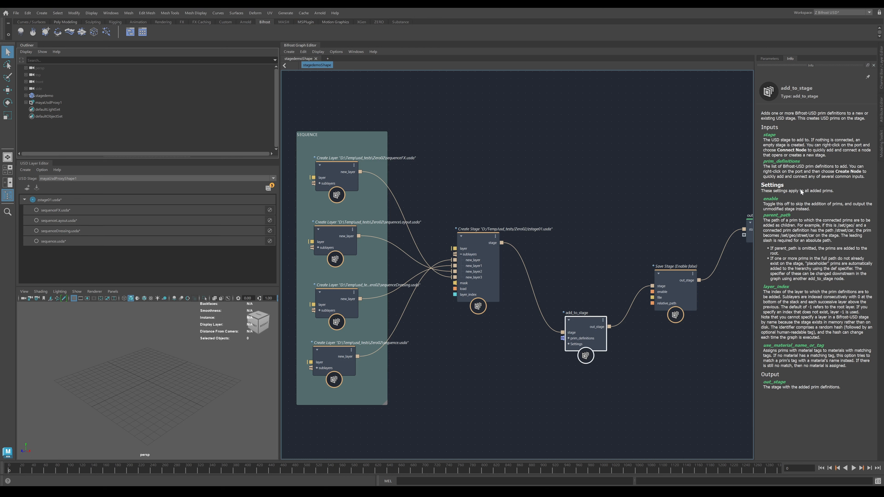
scroll(574, 353, "up", 2)
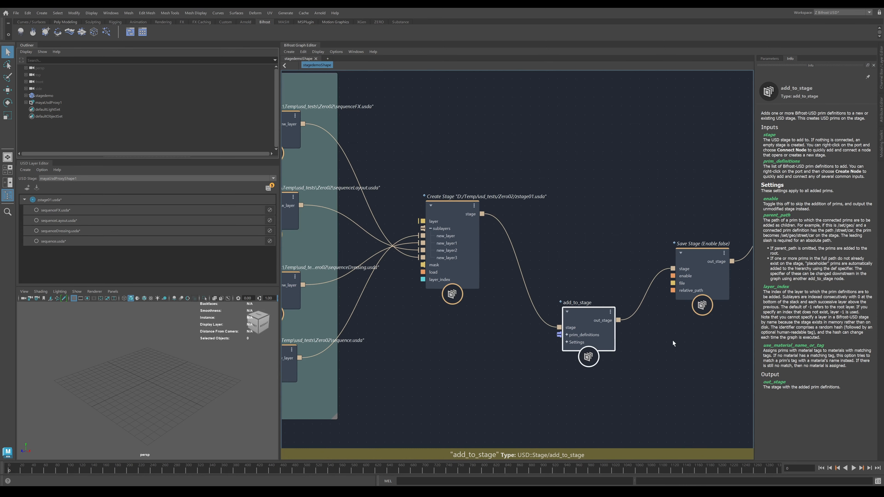
scroll(672, 339, "down", 1)
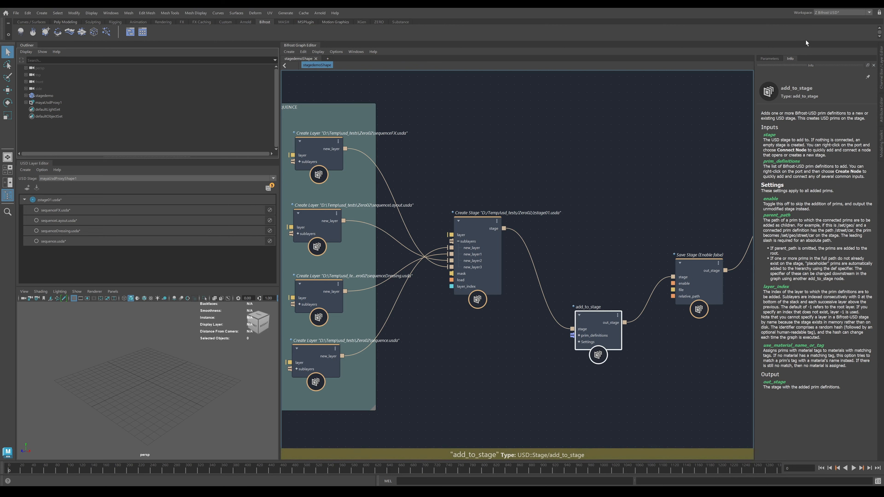
left_click(769, 59)
double_click(832, 159)
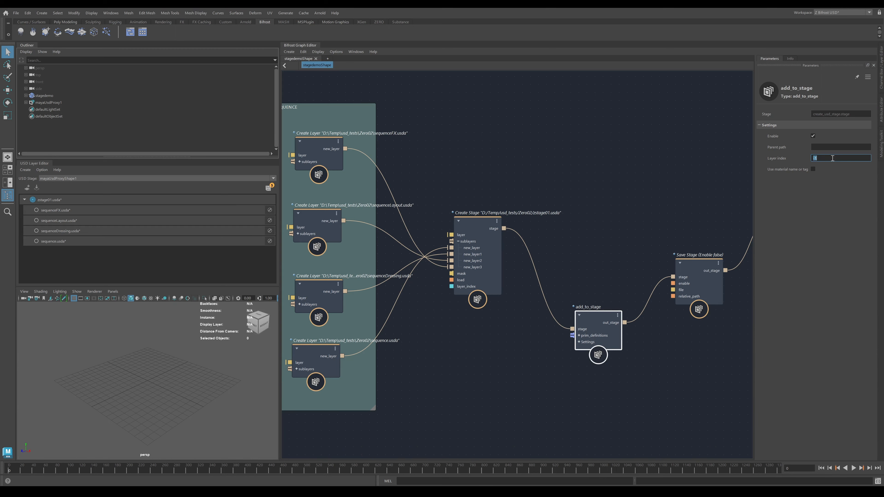
type("0")
key("Return")
key("Return")
type("2")
key("Return")
key("Return")
key("Return")
Create a define_usd_prim node feeding add_to_stage's prim_definitions input and read through its documentation.
left_click(790, 59)
scroll(642, 388, "up", 4)
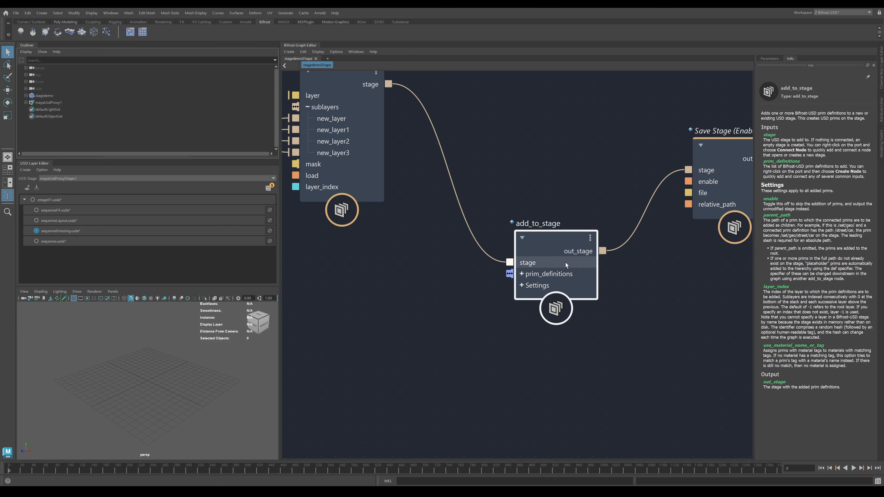
right_click(553, 275)
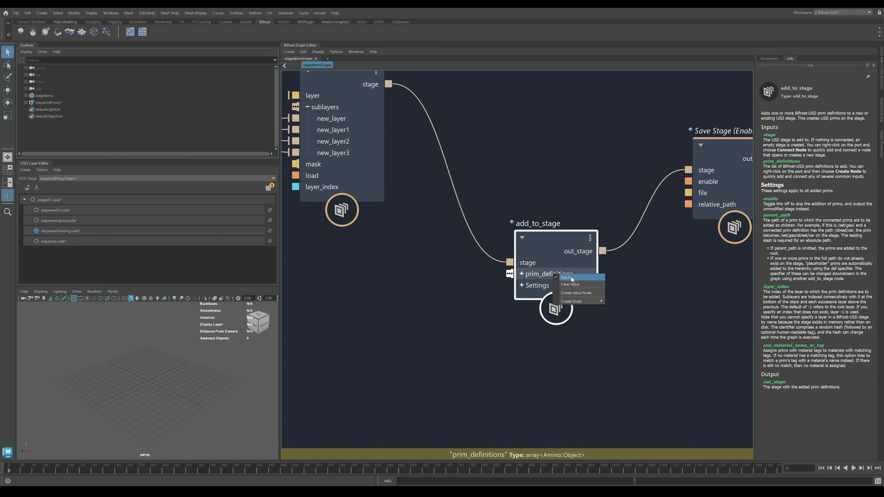
mouse_move(571, 301)
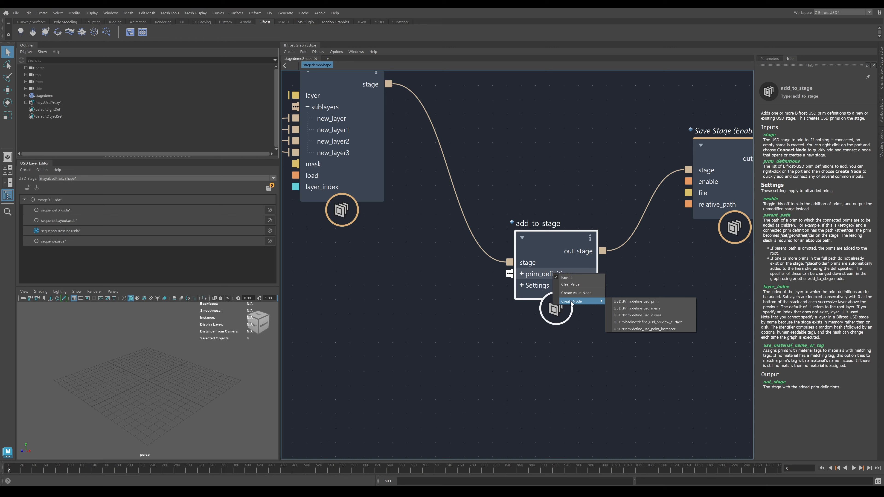
left_click(657, 302)
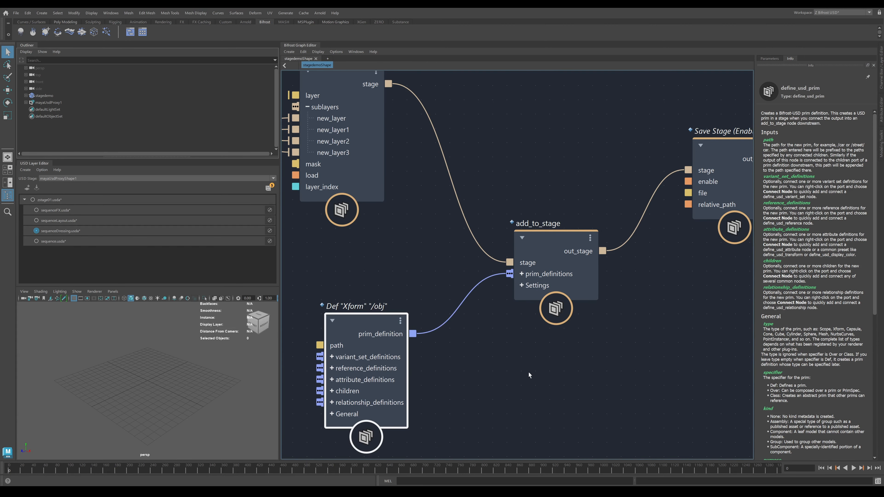
scroll(585, 378, "down", 2)
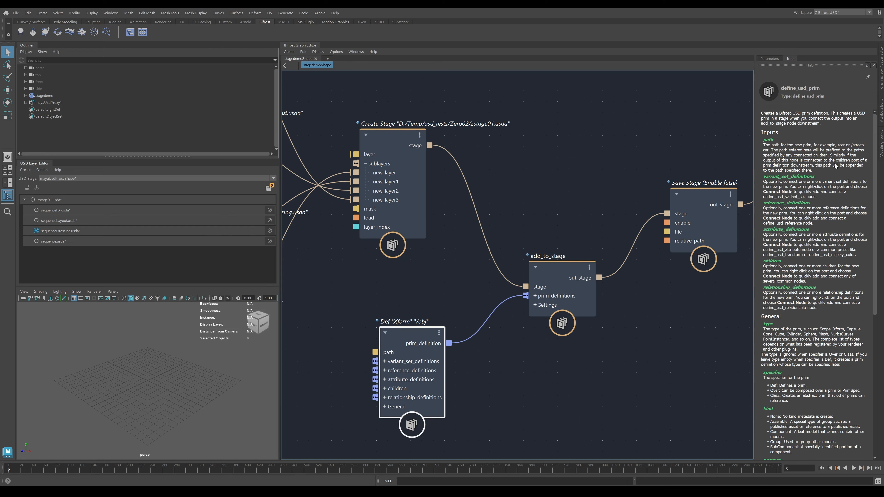
scroll(817, 262, "down", 10)
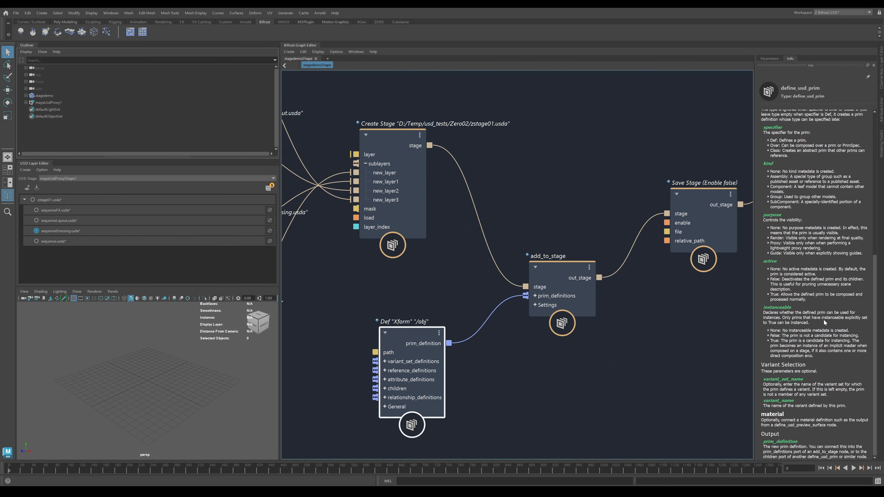
Review define_usd_prim's inputs, expand mayaUsdProxy1 in the scene hierarchy to select its obj prim, and slightly reposition the define_usd_prim node.
scroll(822, 342, "up", 8)
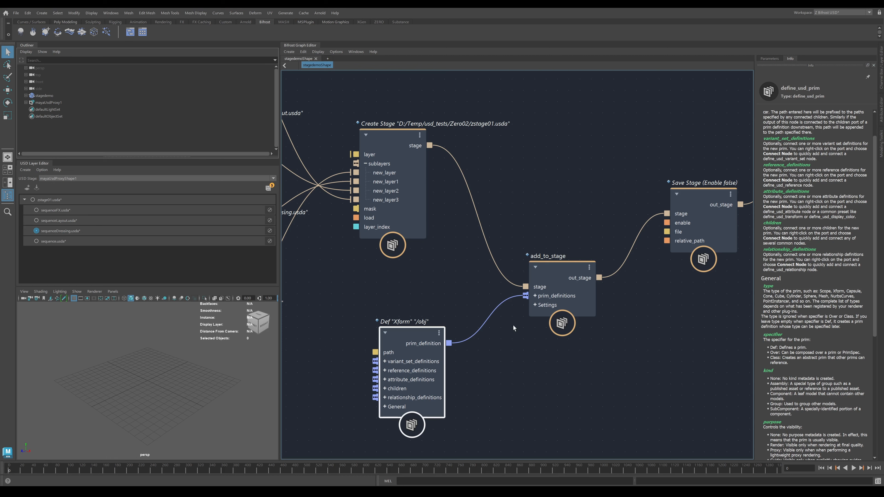
left_click_drag(417, 361, 419, 350)
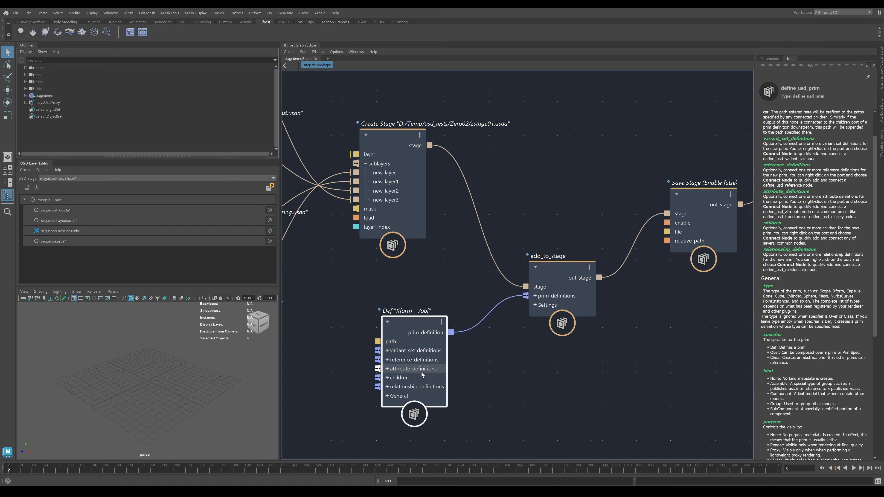
left_click(46, 104)
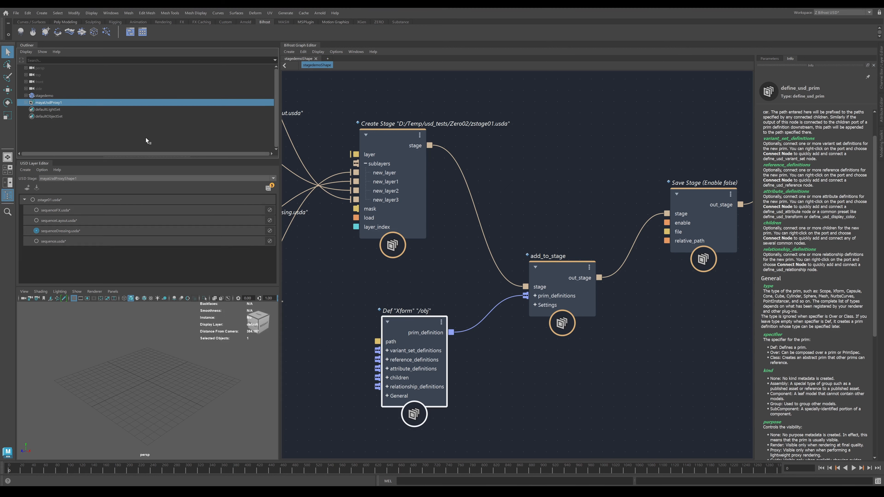
left_click(25, 52)
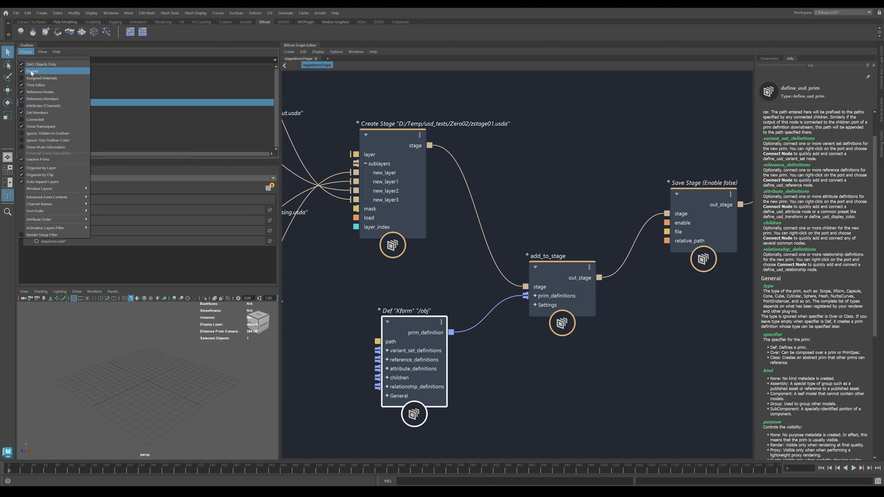
left_click(103, 55)
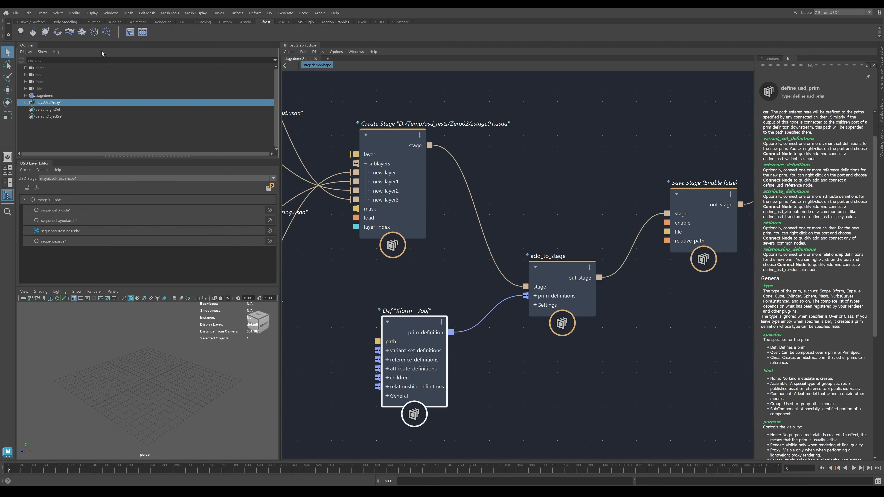
left_click(25, 102)
left_click(30, 110)
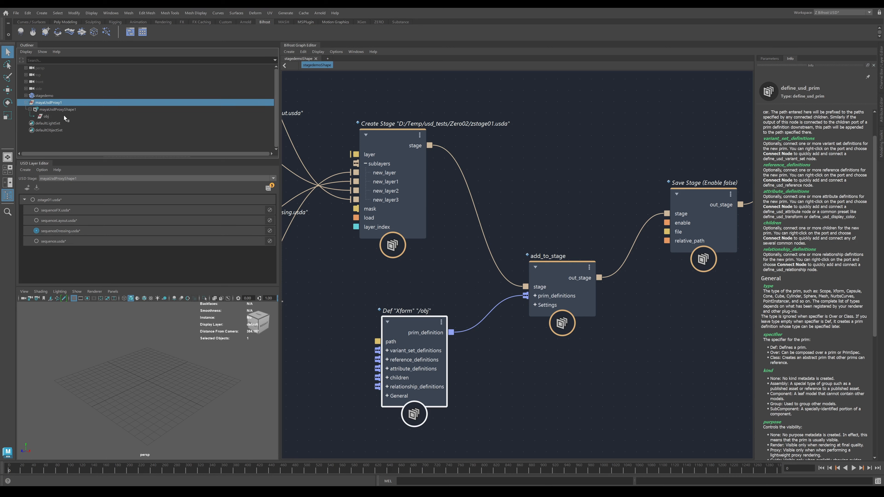
left_click(46, 117)
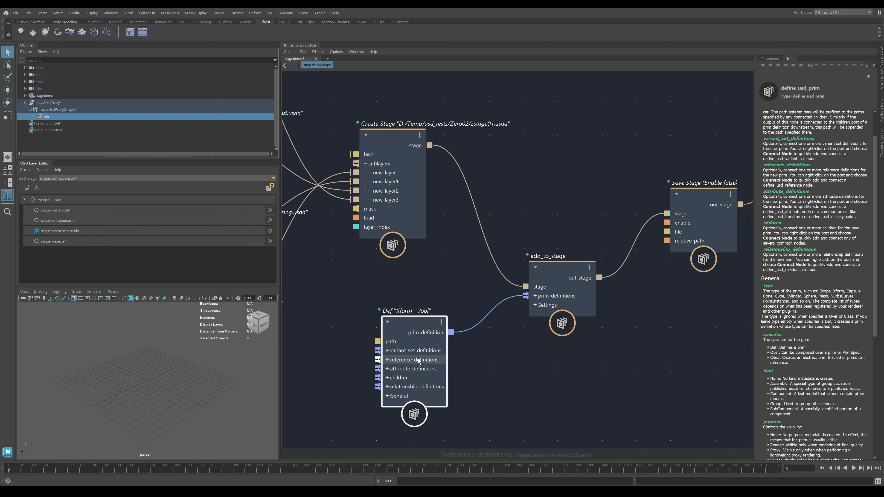
mouse_move(430, 358)
left_mouse_down()
mouse_move(429, 367)
mouse_move(454, 374)
mouse_move(433, 365)
left_mouse_up()
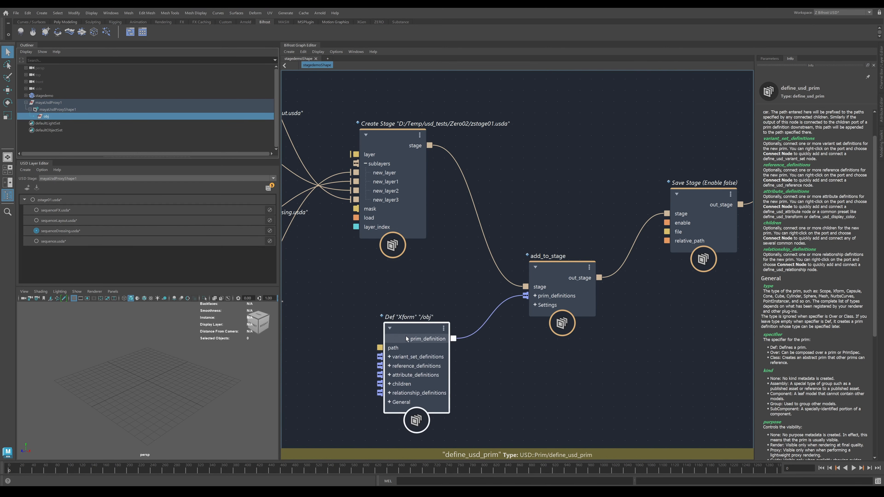
mouse_move(400, 334)
left_mouse_down()
mouse_move(402, 345)
mouse_move(392, 341)
left_mouse_up()
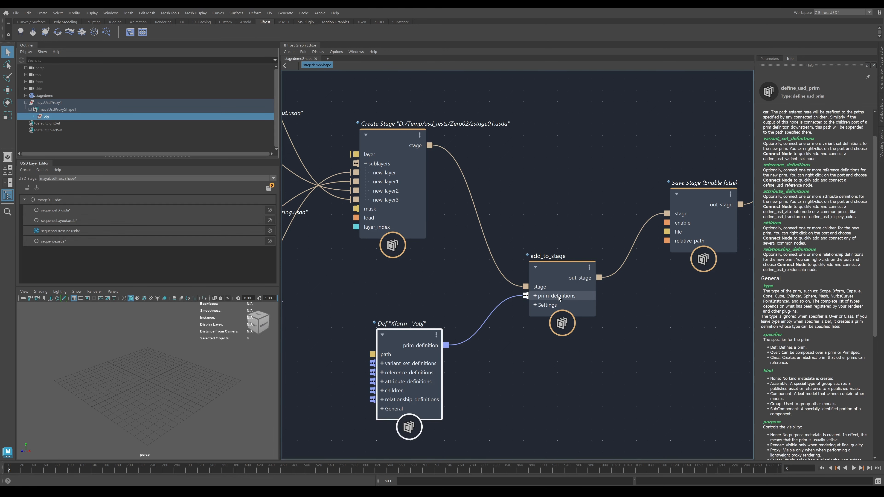
Write the modified layers to disk by toggling Enable on the Save Stage node, and check sequenceDressing.usda in Notepad++.
scroll(660, 310, "down", 4)
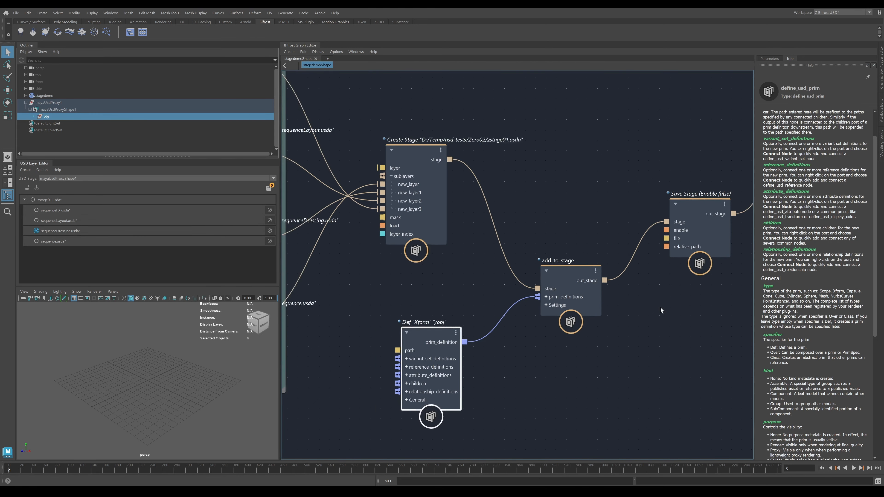
left_click(691, 257)
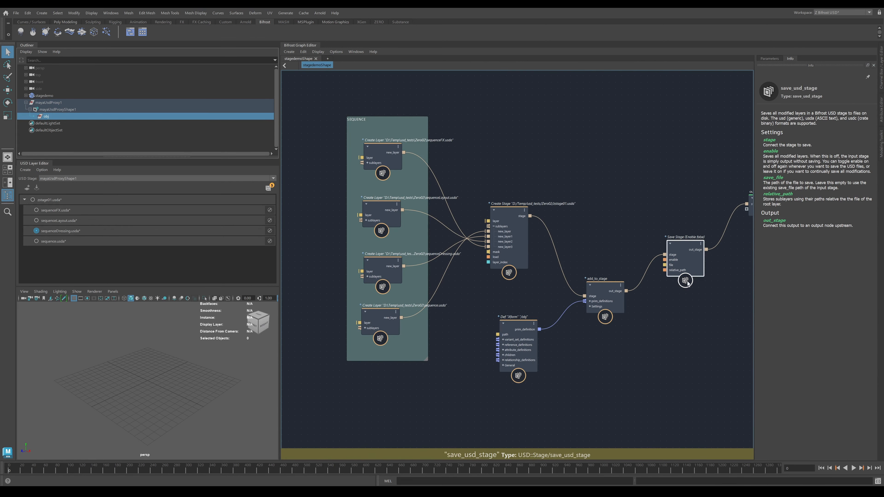
left_click(767, 58)
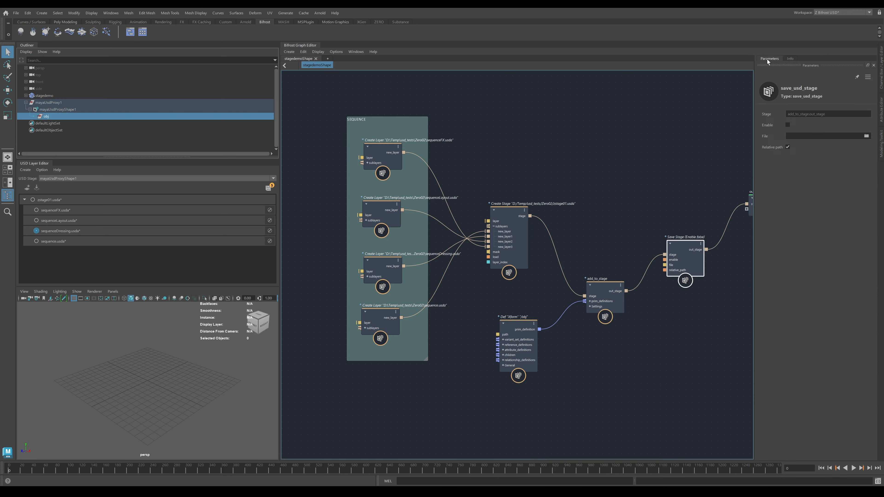
left_click(788, 125)
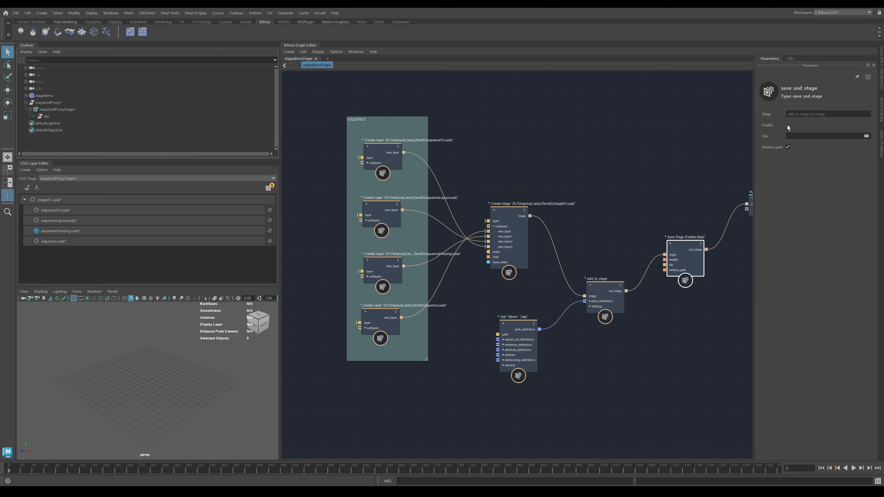
left_click(444, 391)
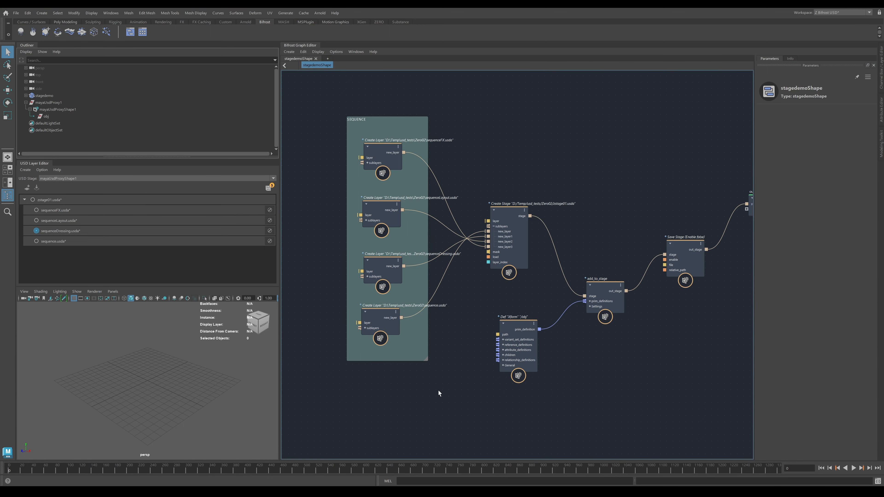
left_click(275, 491)
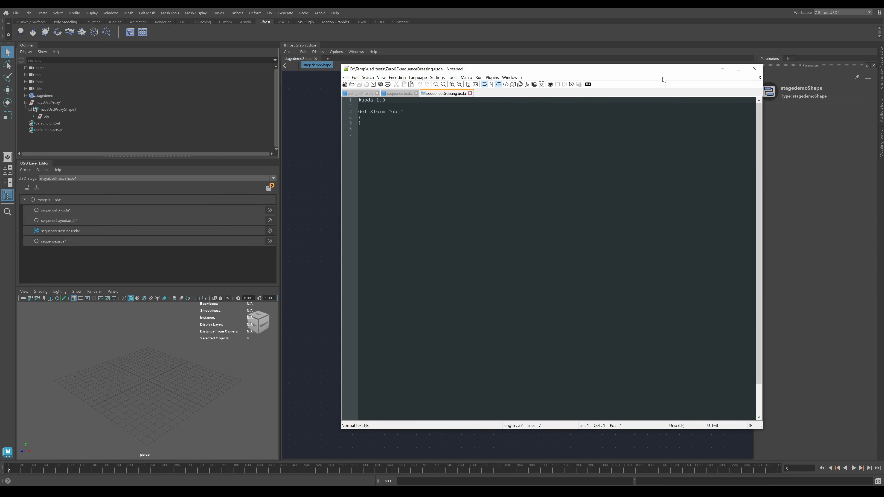
left_click(722, 68)
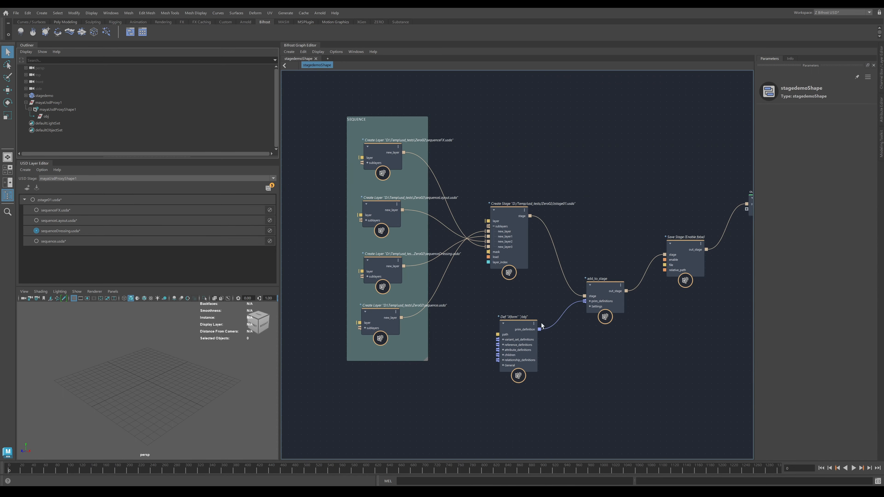
Set the path of the define_usd_prim node to /geo.
left_click(524, 338)
scroll(524, 336, "up", 3)
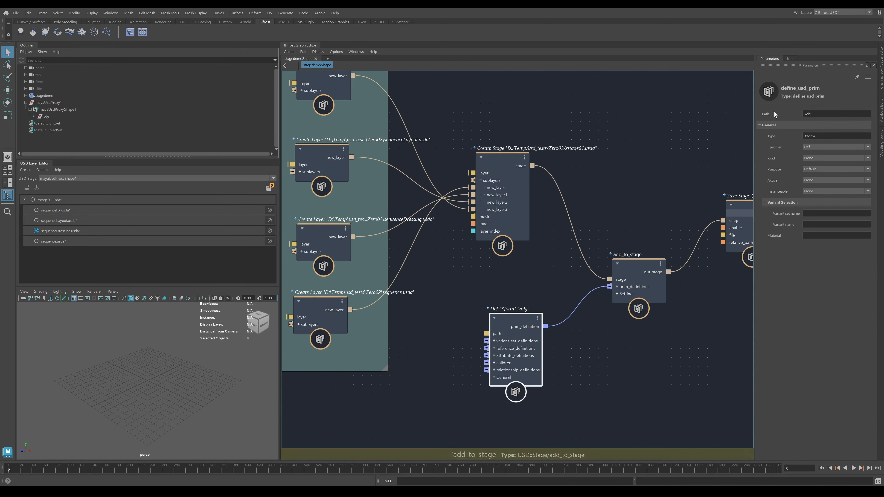
left_click(829, 114)
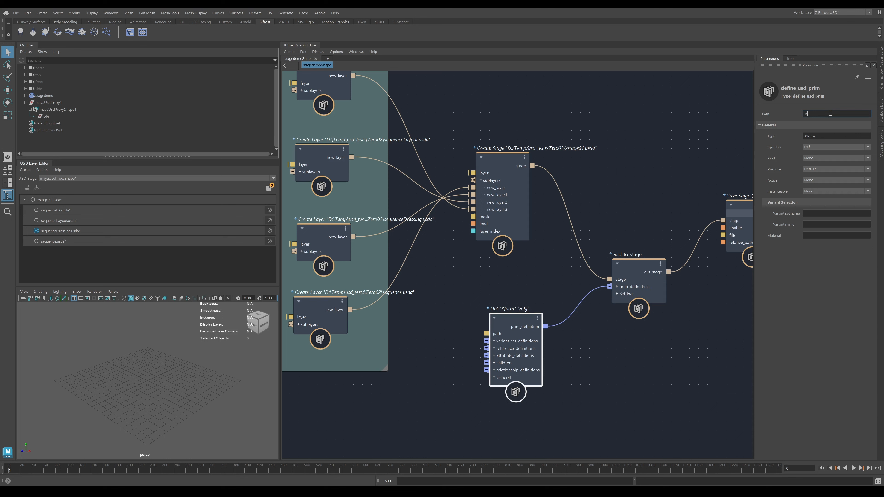
type("geo")
key("Return")
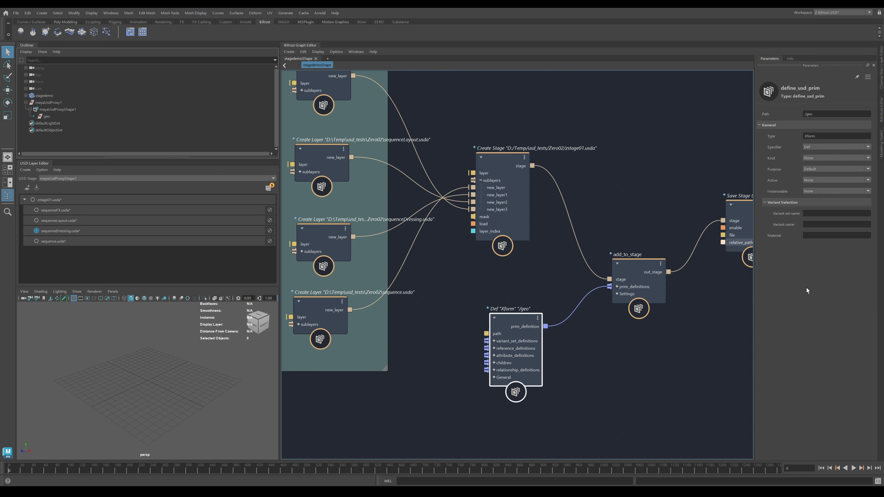
Read the type section of the define_usd_prim documentation and inspect the commands for adding a new prim under mayaUsdProxyShape1.
left_click(819, 136)
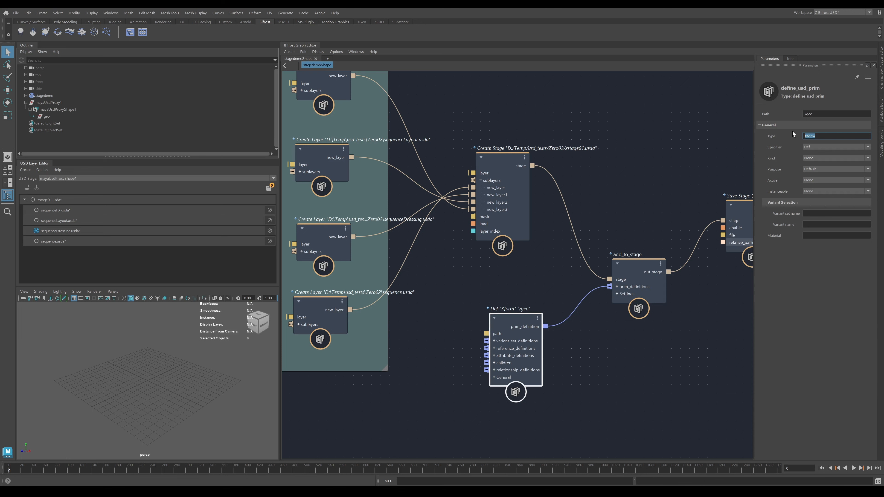
left_click(790, 59)
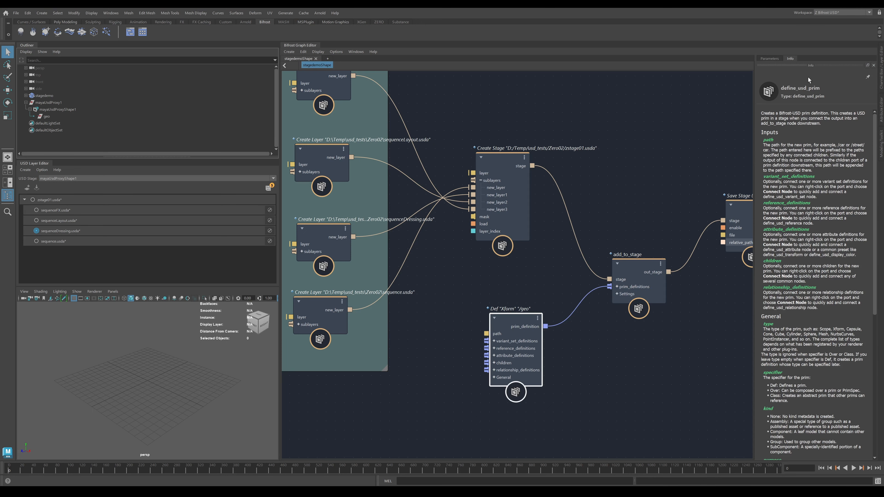
scroll(826, 179, "down", 3)
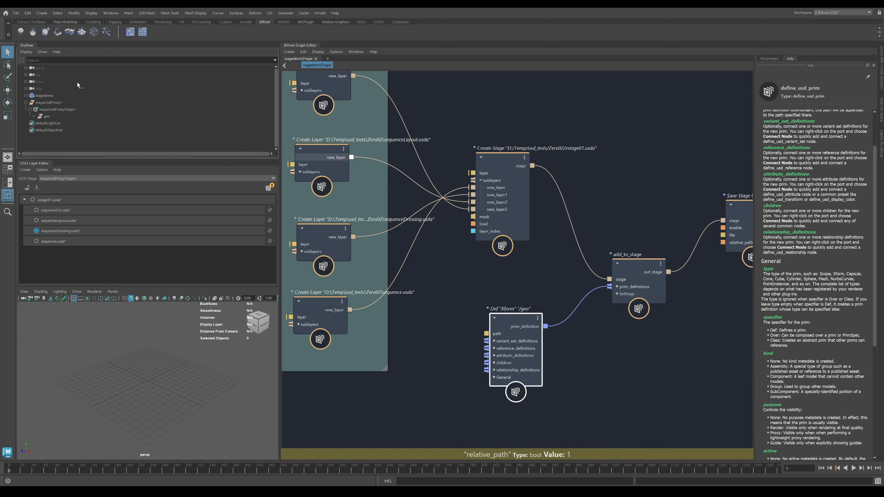
left_click(57, 109)
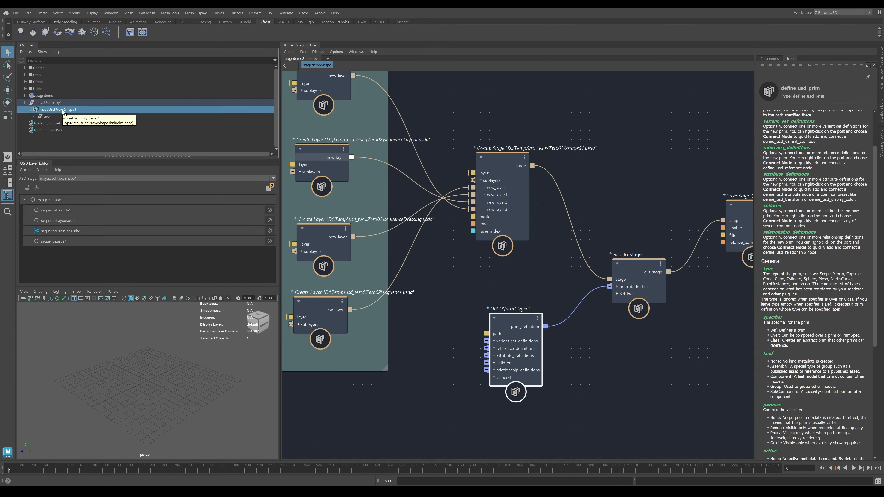
right_click(63, 112)
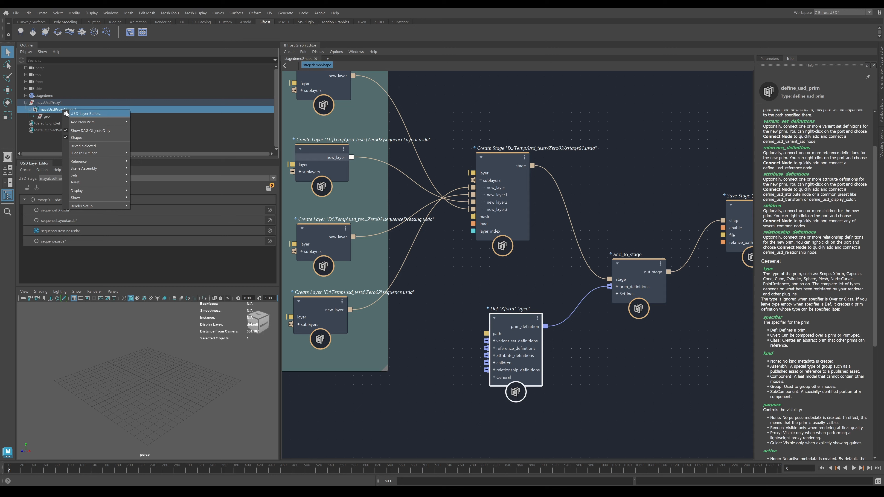
mouse_move(75, 124)
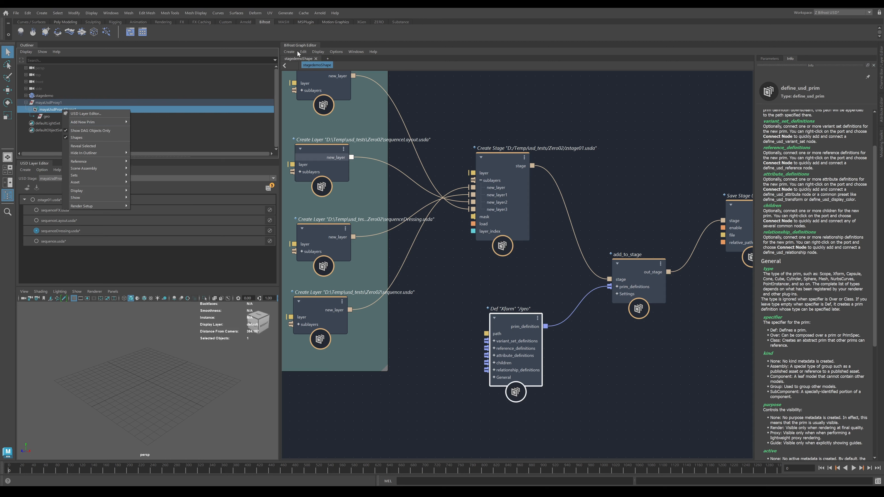
left_click(487, 286)
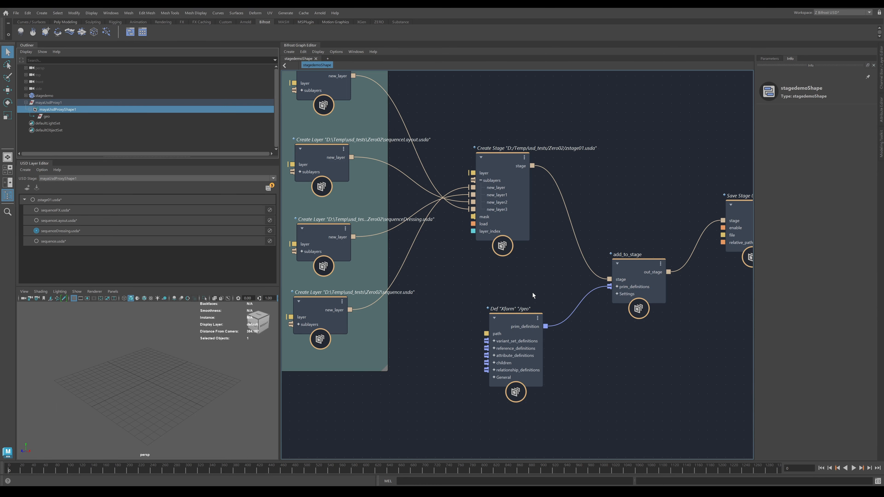
Take the type name Capsule from the documentation, set it as the define_usd_prim node's type, and frame the resulting shape in the viewport.
scroll(532, 296, "down", 3)
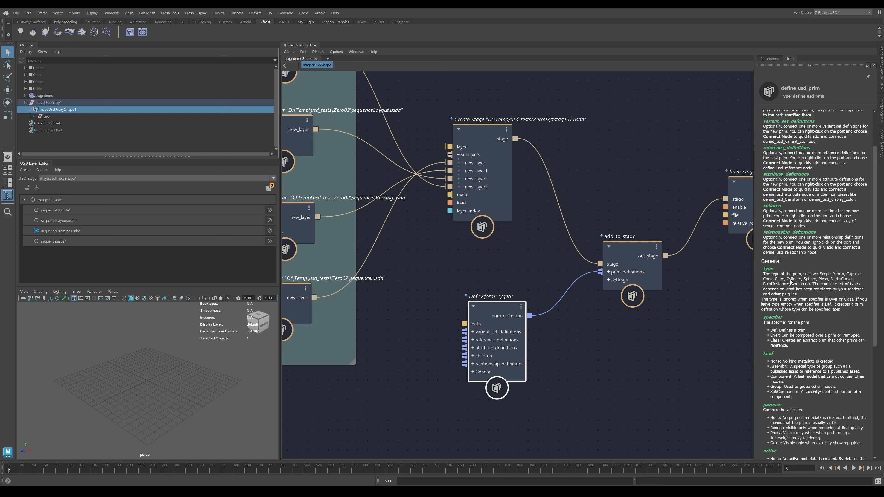
double_click(854, 275)
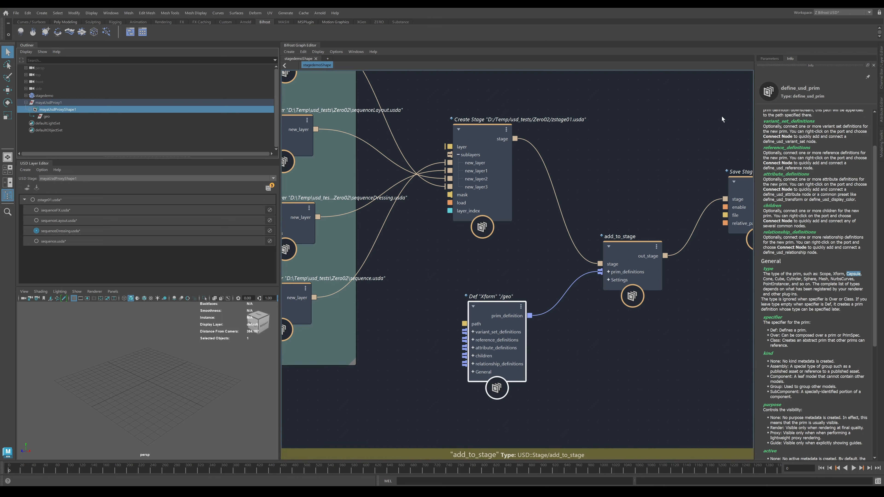
left_click(769, 58)
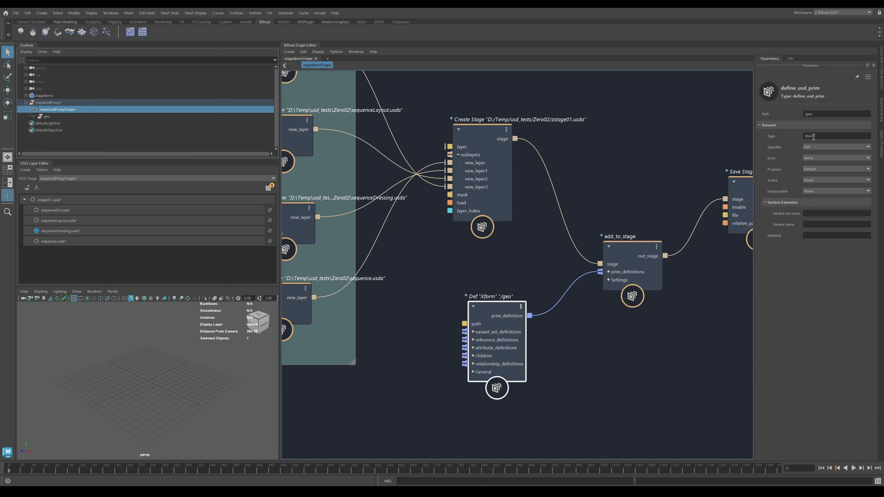
double_click(836, 138)
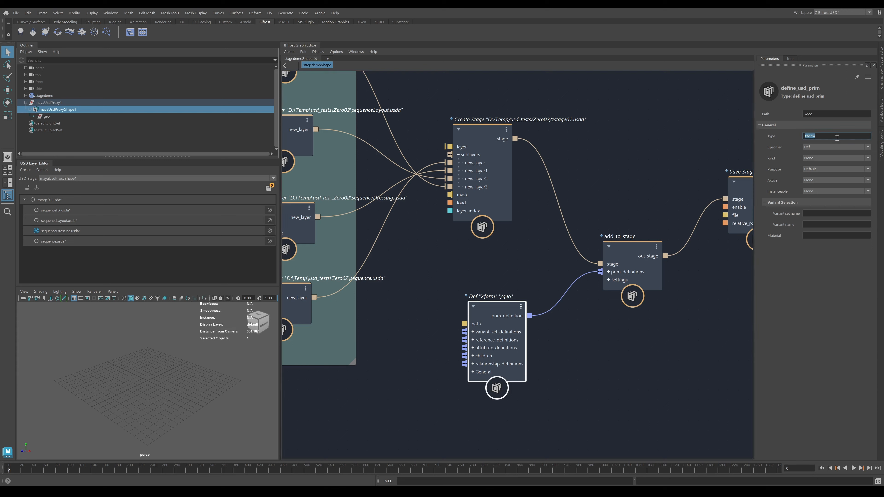
type("Capsule")
key("Return")
key("f")
scroll(165, 388, "up", 2)
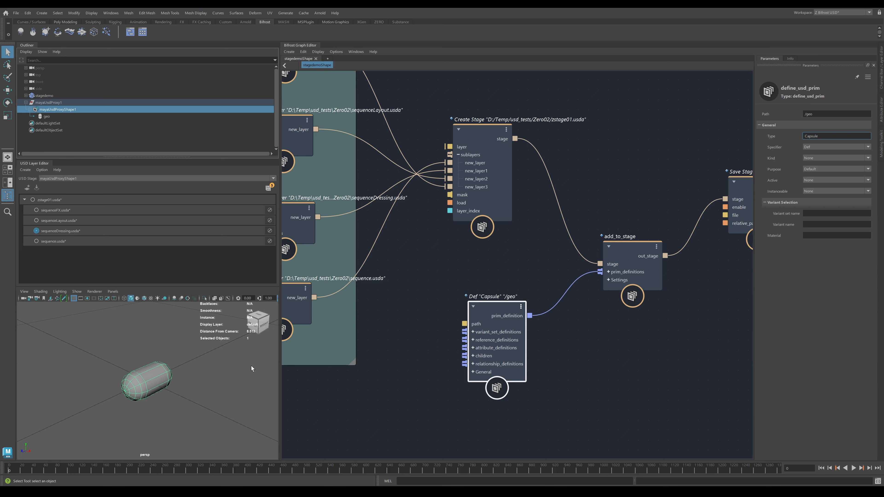
left_click(283, 378)
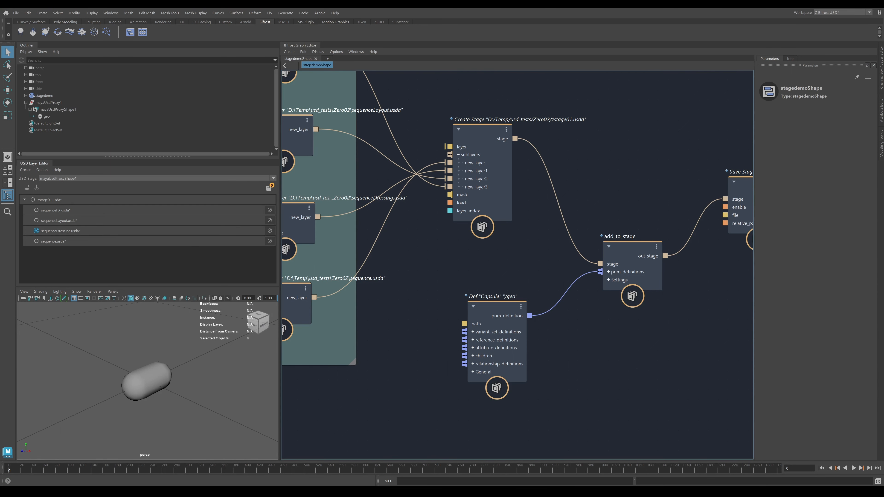
Check the prim definition in sequenceDressing.usda in Notepad++, and move the define_usd_prim node farther below add_to_stage in the Bifrost graph.
left_click(267, 491)
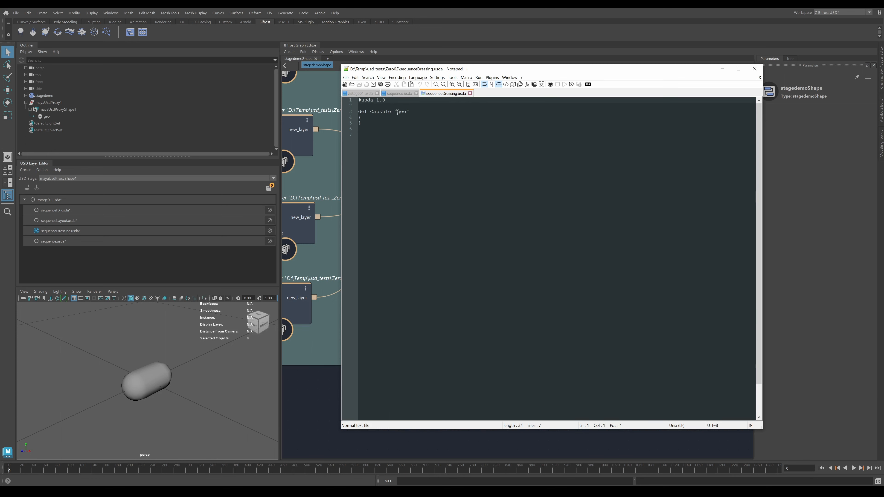
key("alt+F4")
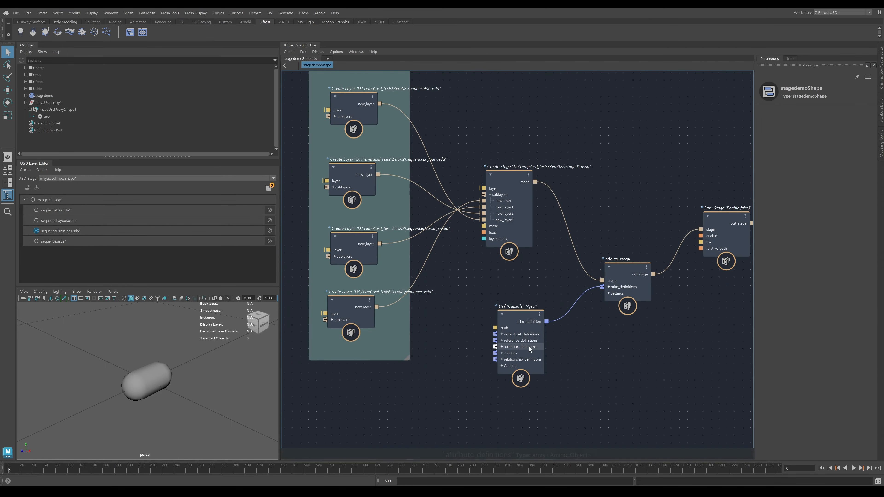
left_click_drag(529, 347, 529, 389)
scroll(606, 355, "down", 2)
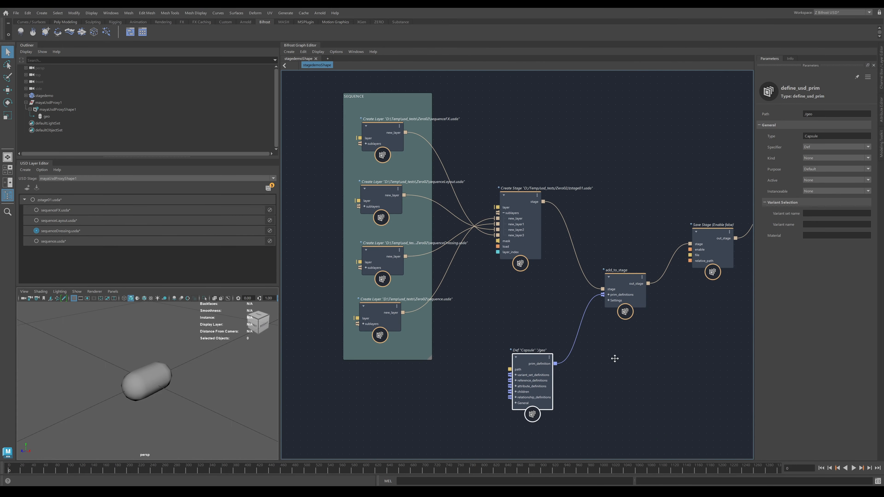
Inspect which nodes can be created for the variant_set_definitions and reference_definitions inputs of the Capsule prim node.
middle_click_drag(614, 359, 588, 286, "alt")
left_click_drag(509, 307, 523, 318)
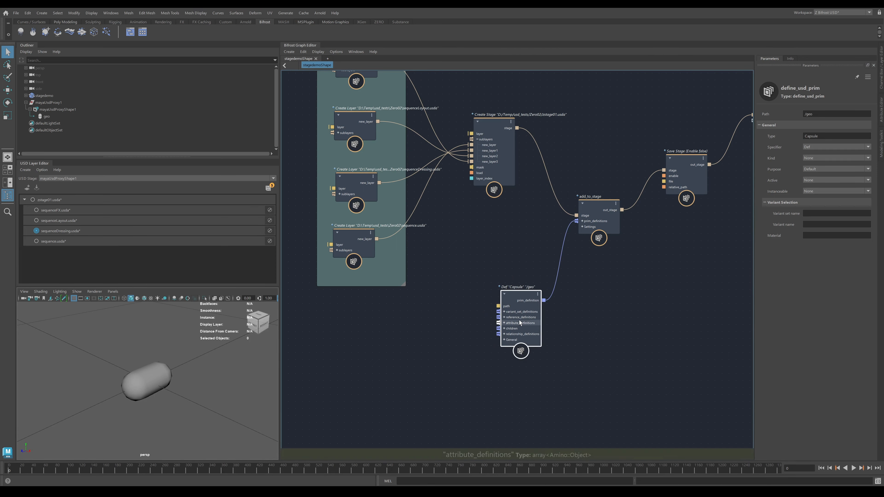
scroll(519, 321, "up", 3)
scroll(519, 322, "up", 1)
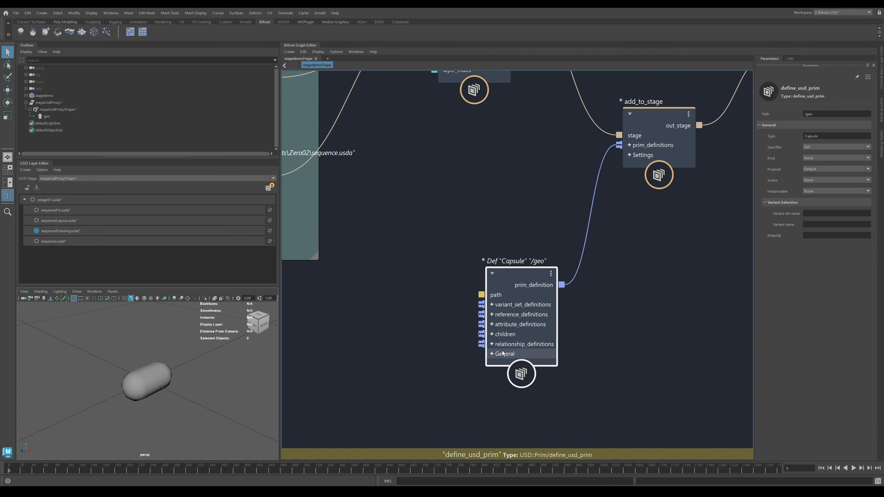
right_click(507, 305)
mouse_move(526, 332)
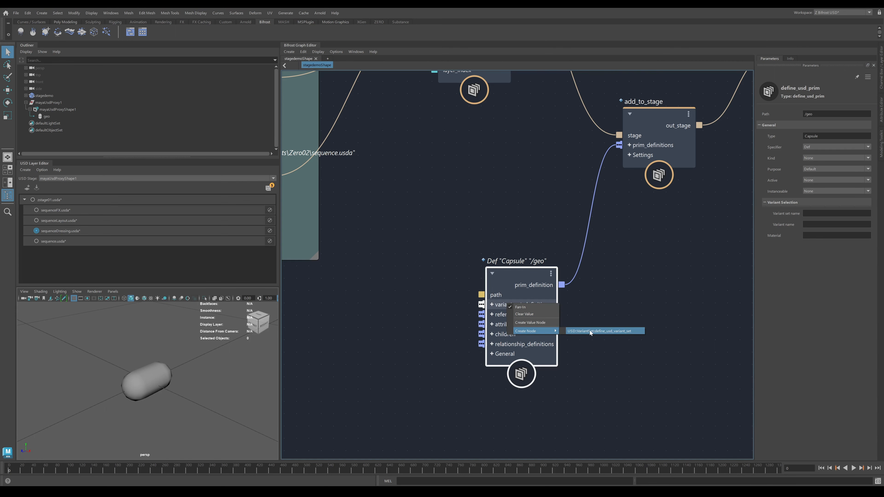
left_click(504, 316)
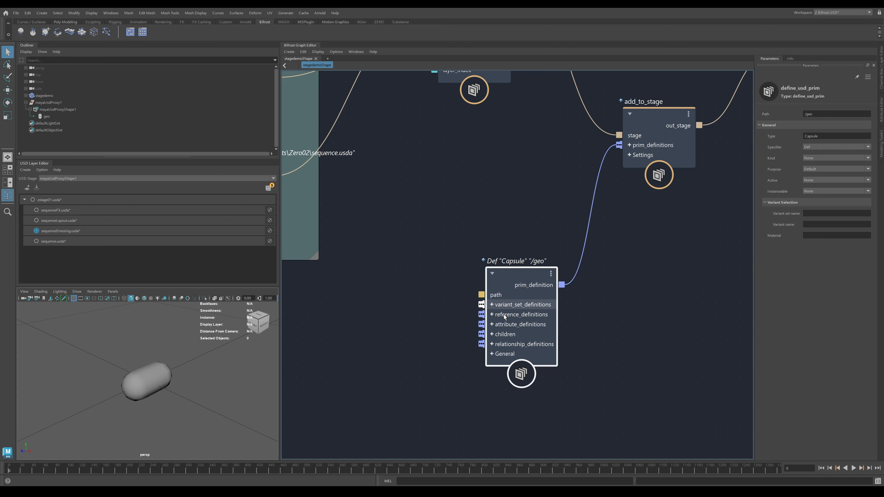
right_click(504, 316)
mouse_move(525, 344)
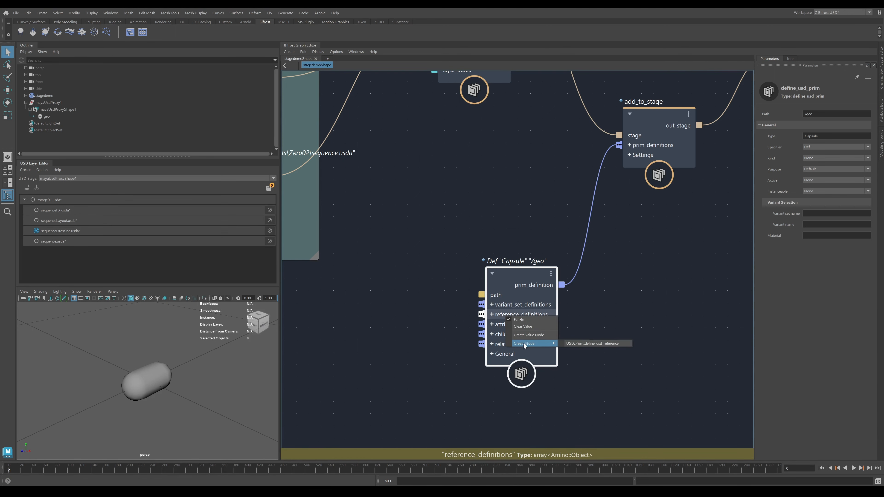
left_click(511, 275)
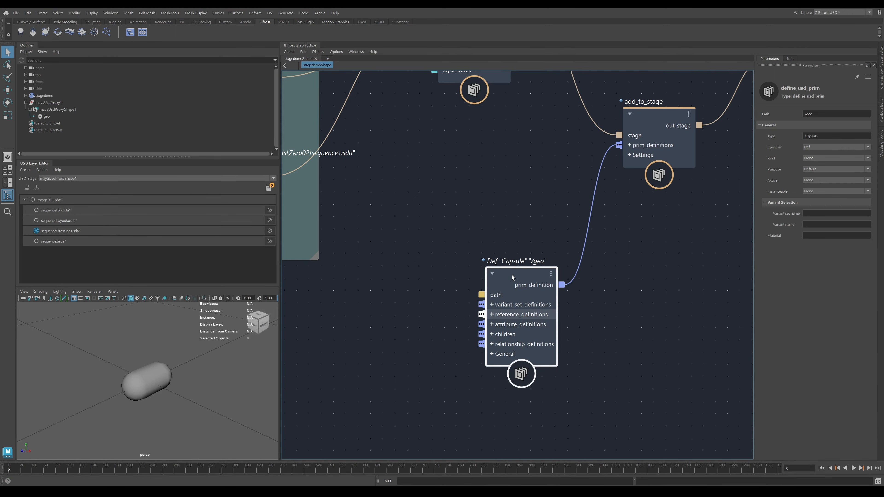
Create a define_usd_transform node connected to the attribute_definitions input of the Capsule prim node.
right_click(516, 326)
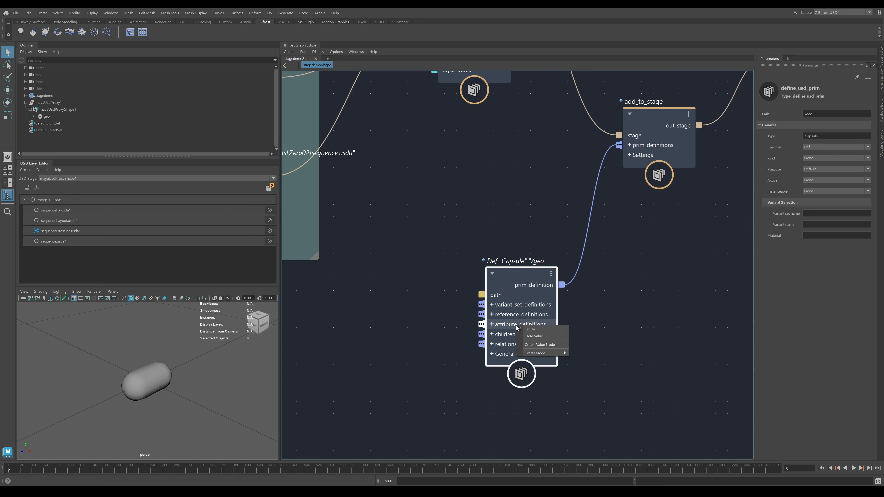
mouse_move(537, 353)
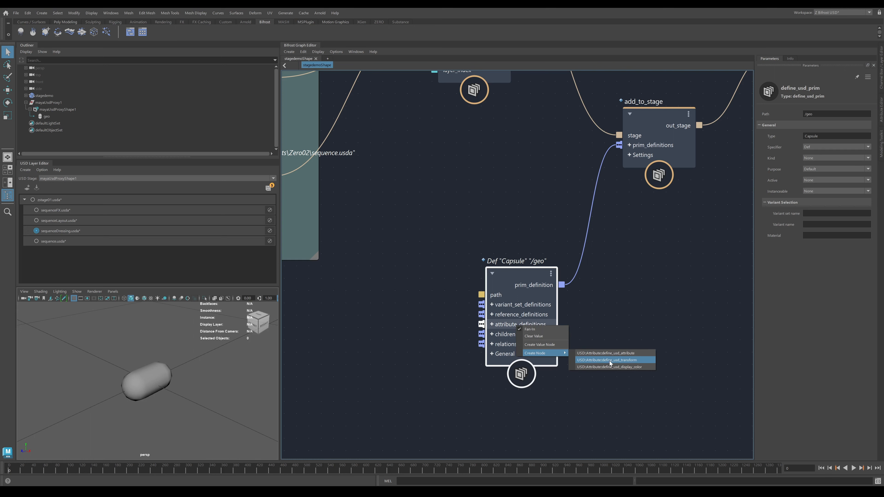
left_click(626, 361)
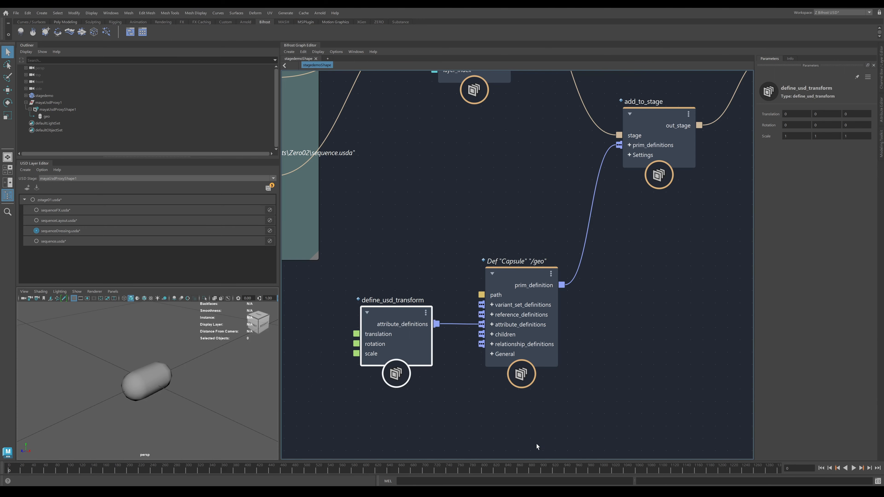
Set the define_usd_transform node's X translation to 1 and Y rotation to 45, and shift the node slightly upward.
scroll(416, 392, "down", 3)
scroll(201, 383, "down", 5)
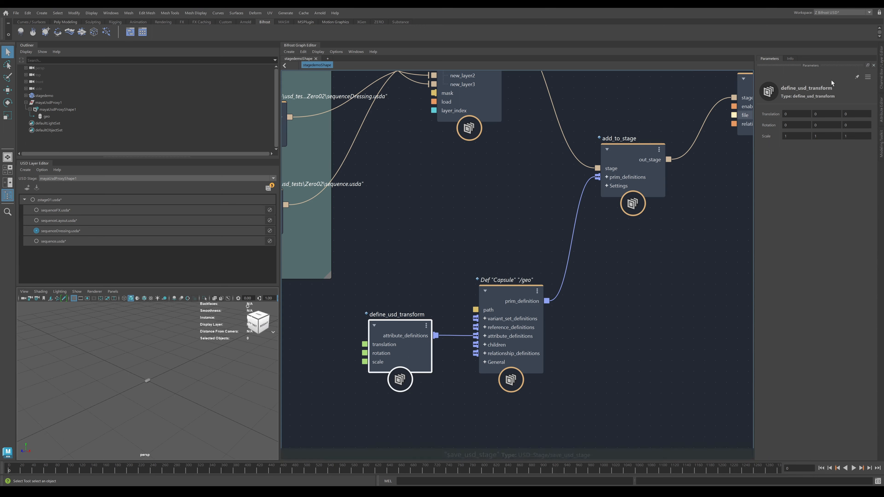
left_click(796, 114)
type("1")
key("Return")
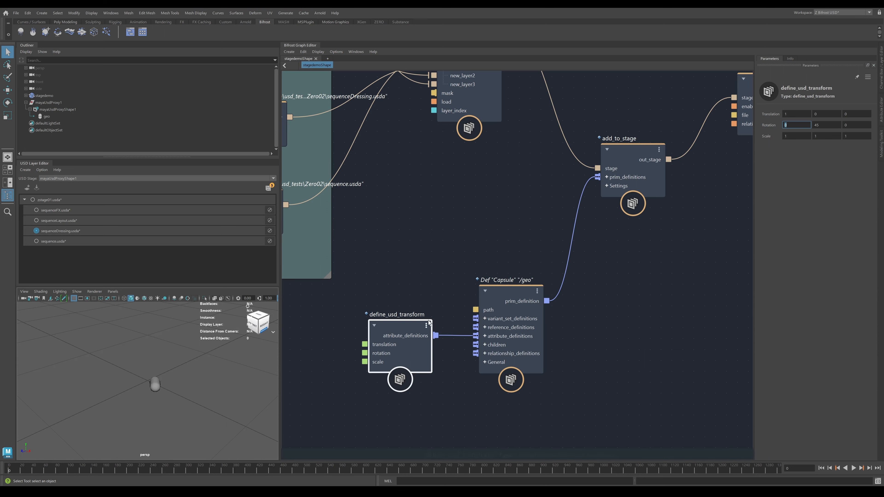
mouse_move(411, 345)
left_mouse_down()
mouse_move(419, 326)
mouse_move(410, 338)
left_mouse_up()
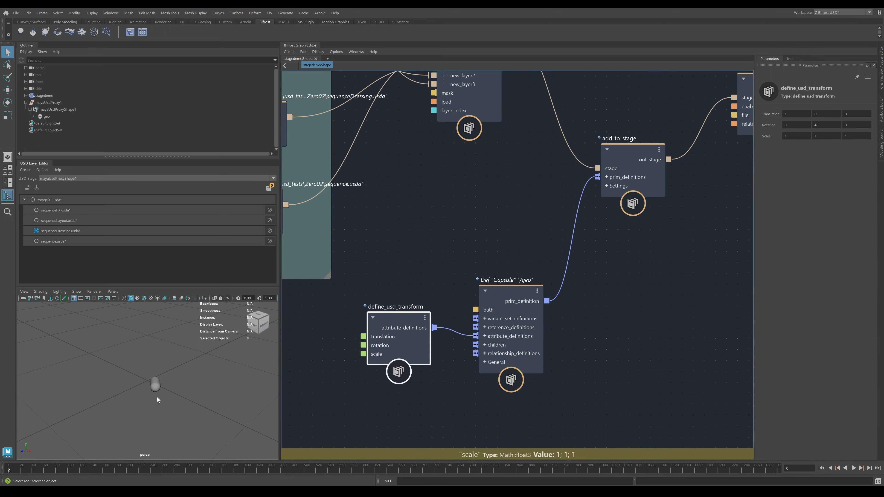
Try the Rotate tool on the geo capsule in the viewport, and return to the Select tool.
left_click(155, 385)
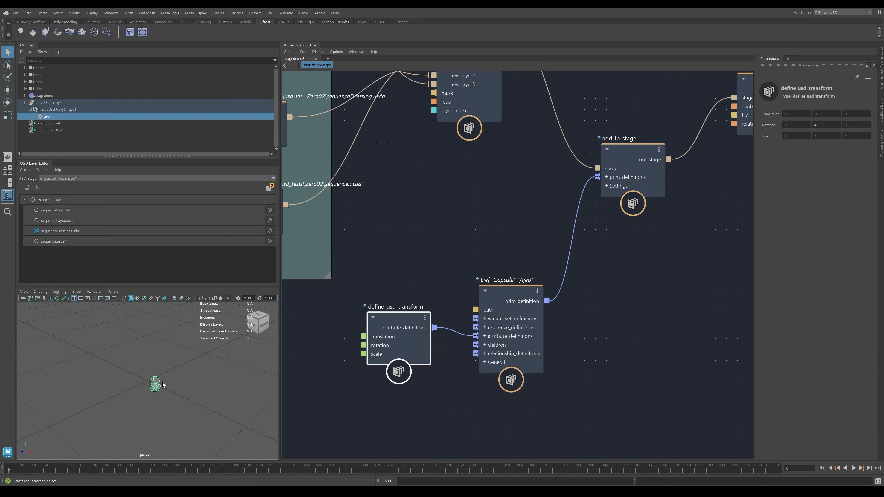
key("e")
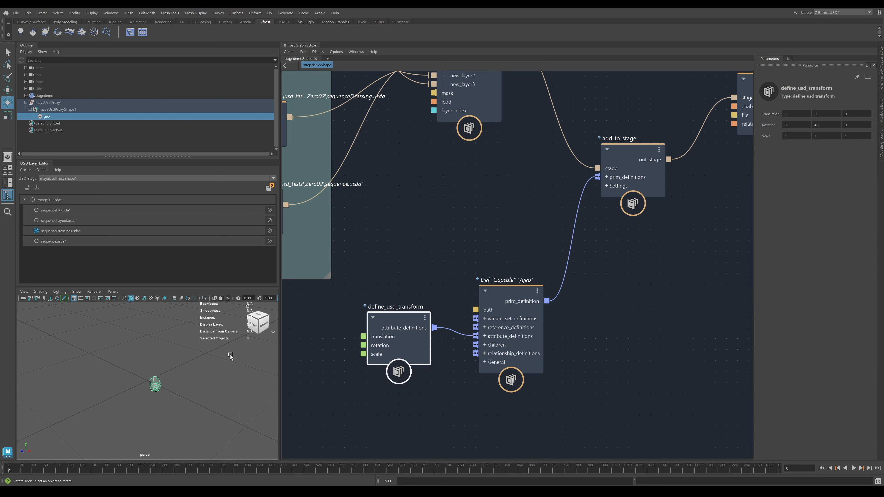
key("q")
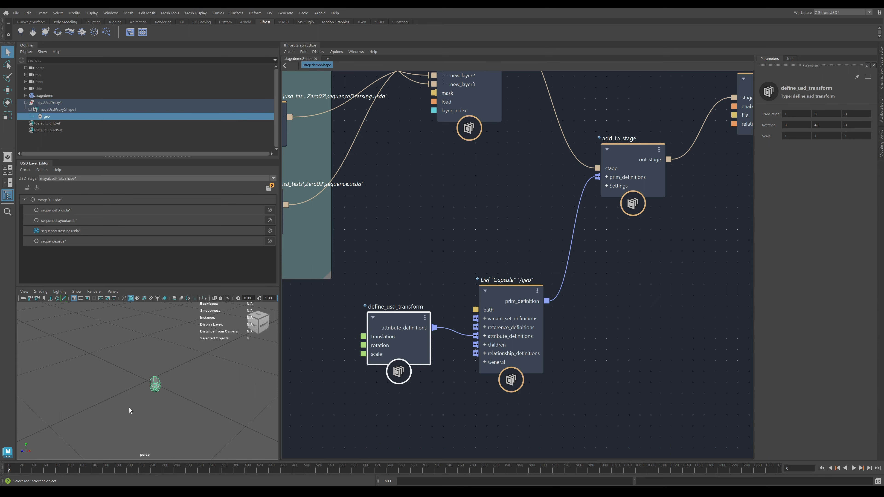
Add a define_usd_display_color node to the Capsule prim's attribute_definitions and set its color to 0.1755, 0.2428, 1.
left_click(644, 319)
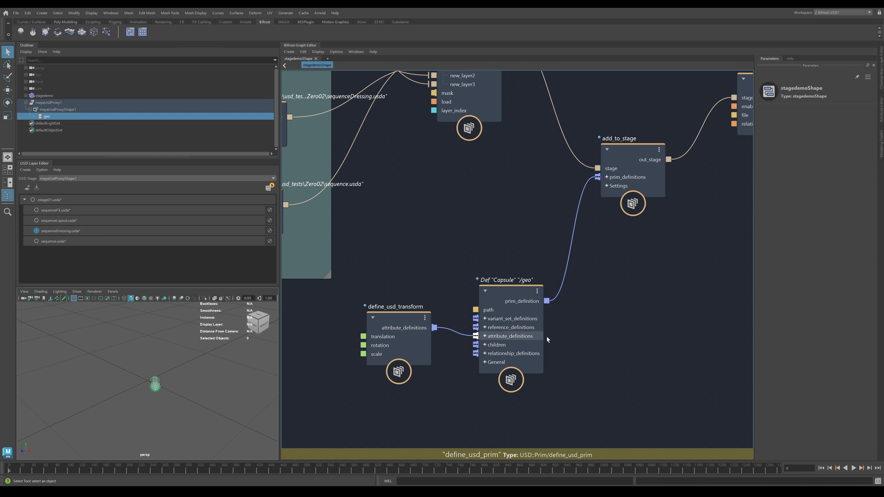
right_click(518, 337)
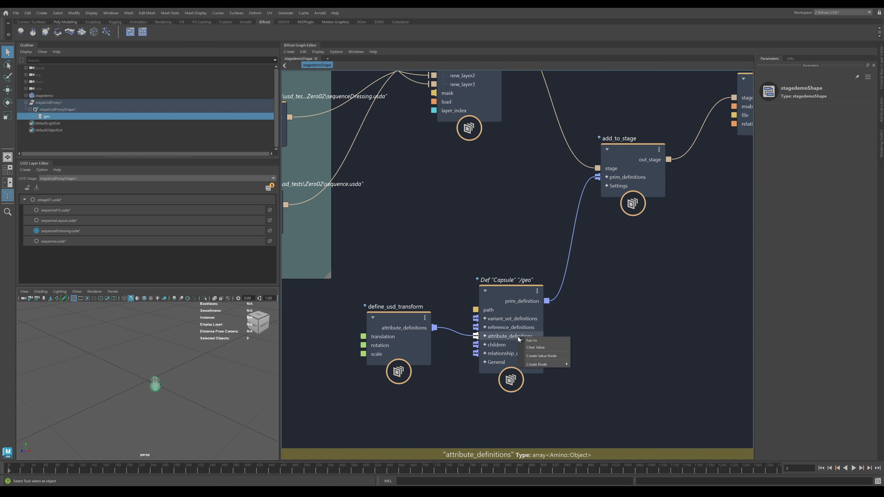
mouse_move(541, 366)
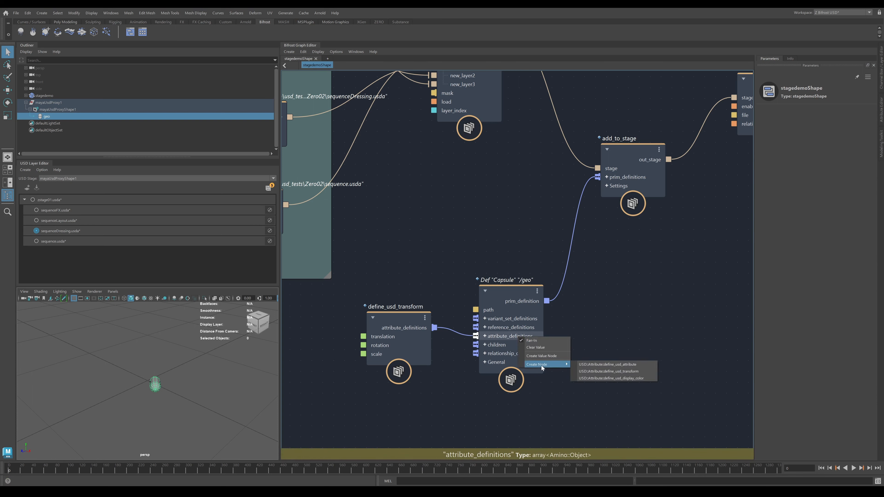
left_click(629, 378)
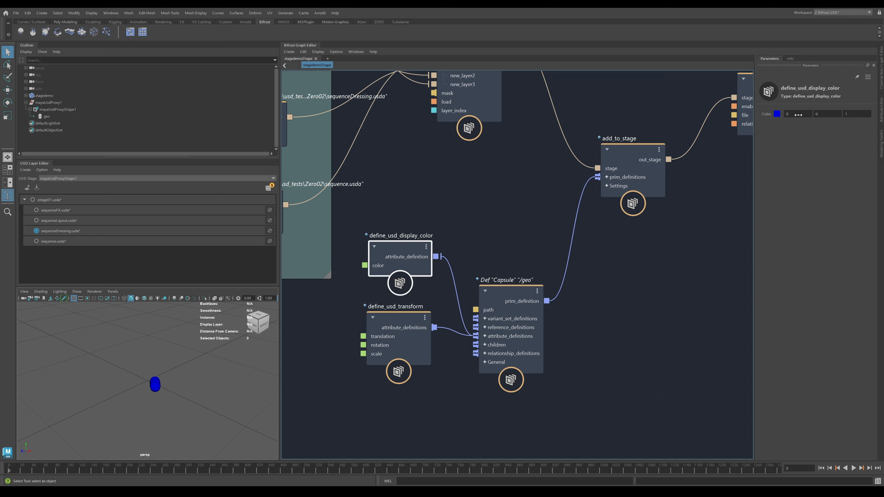
left_click_drag(797, 114, 831, 114)
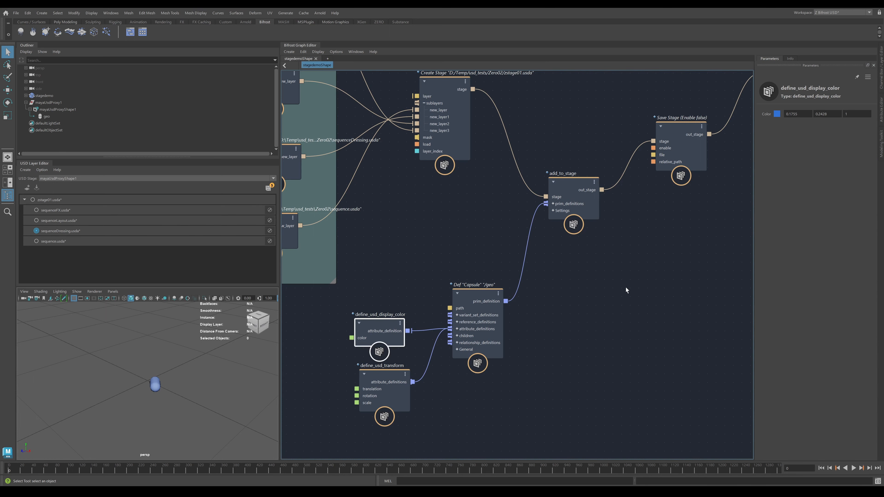
Create a second define_usd_prim node on add_to_stage's prim_definitions input and place it below the Capsule prim's nodes.
scroll(624, 285, "down", 2)
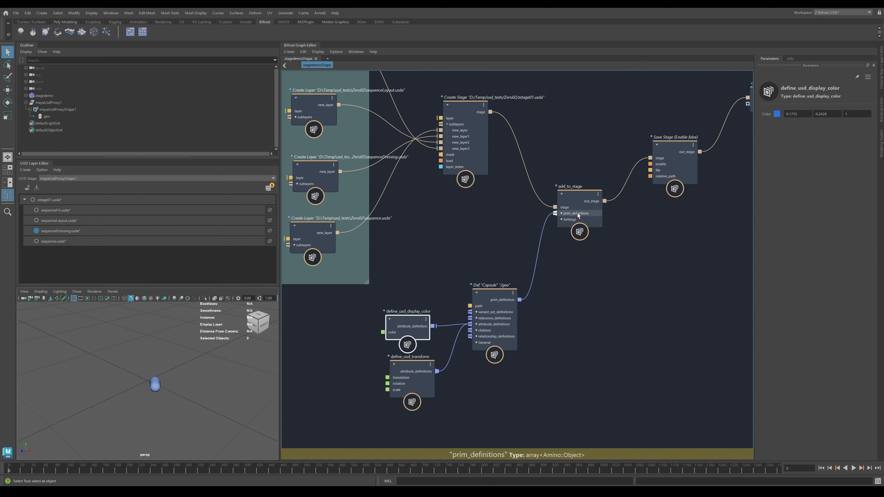
right_click(576, 215)
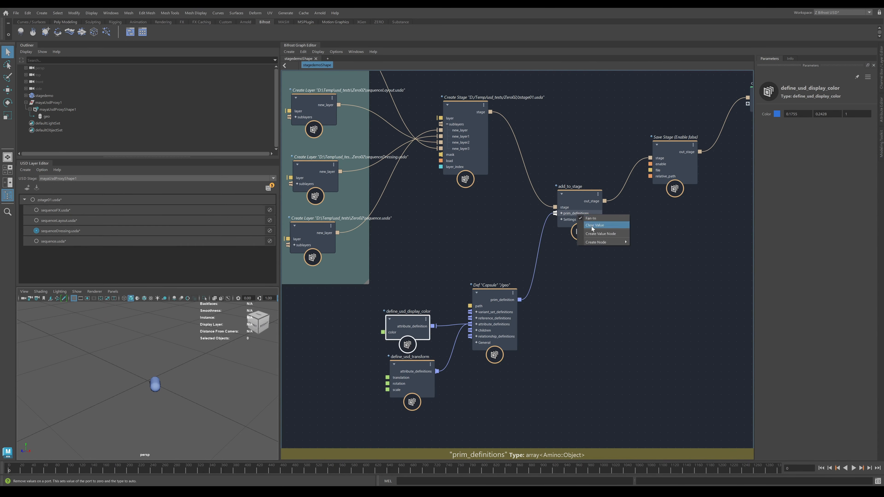
mouse_move(606, 242)
left_click(677, 243)
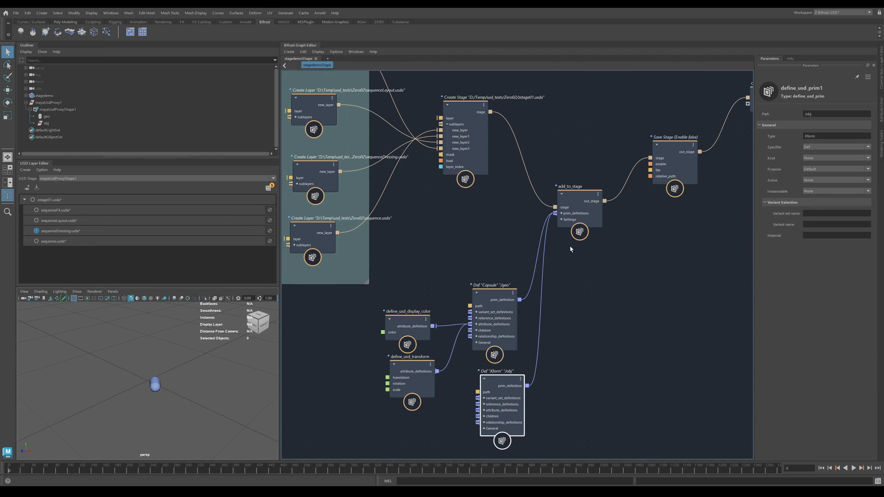
scroll(566, 364, "down", 3)
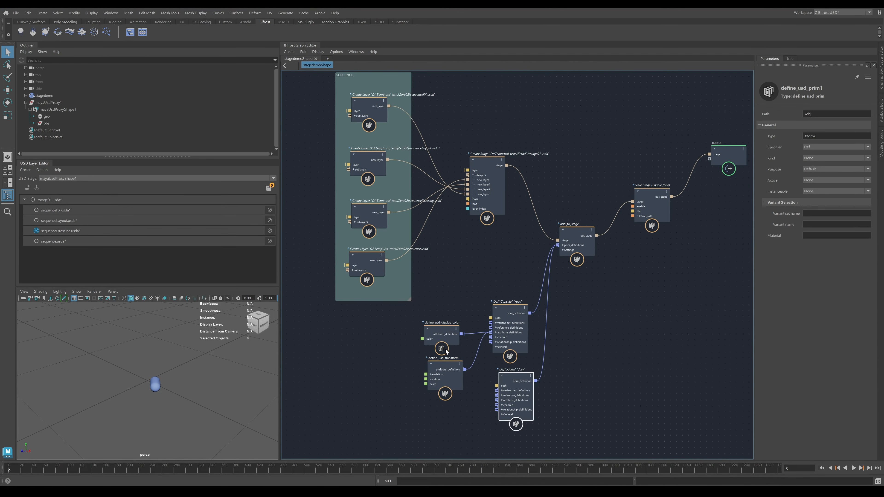
left_click_drag(526, 393, 527, 424)
scroll(502, 376, "up", 3)
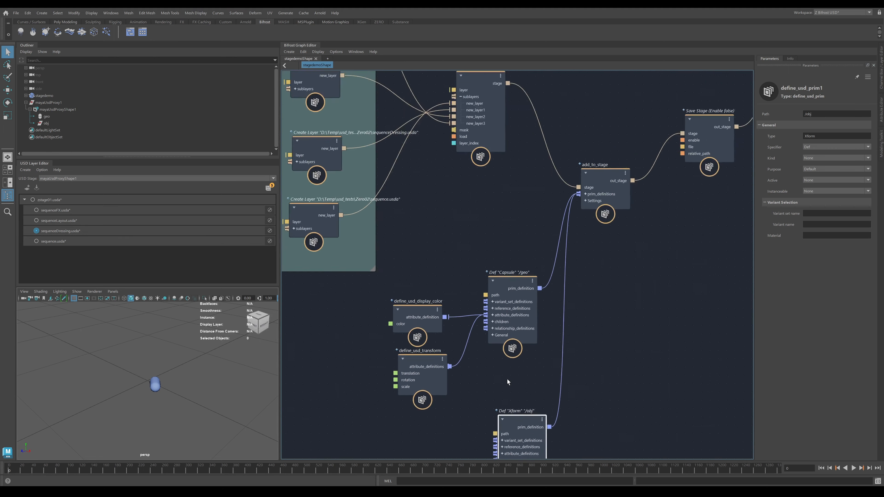
Take the type name Cylinder from the node documentation and set it as the second define_usd_prim node's type.
left_click(522, 292)
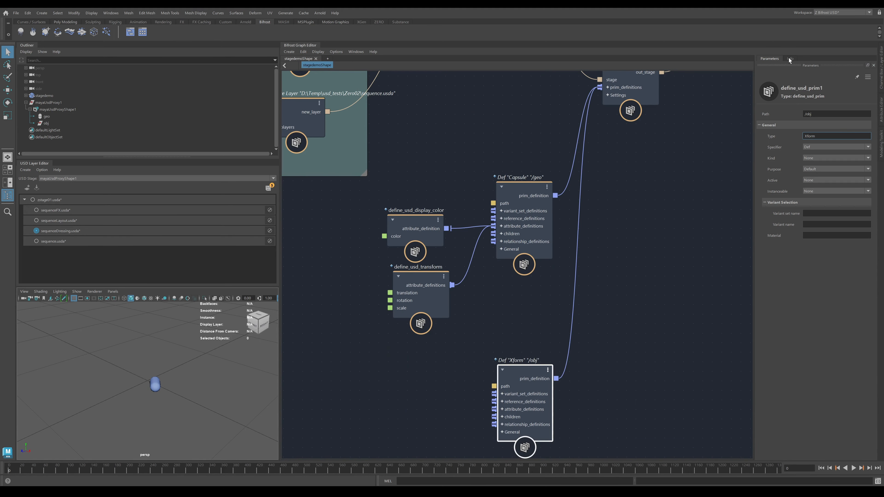
left_click(790, 58)
scroll(825, 308, "down", 3)
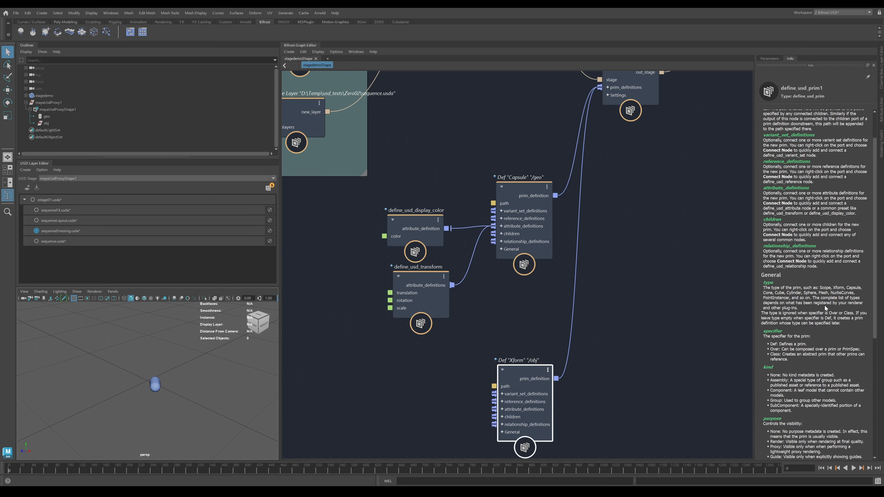
double_click(791, 293)
key("ctrl+c")
left_click(769, 58)
double_click(811, 136)
key("ctrl+v")
Set the Cylinder prim's path to /cyl and move its node slightly up in the graph.
double_click(811, 112)
type("cyl")
key("Return")
left_click(669, 339)
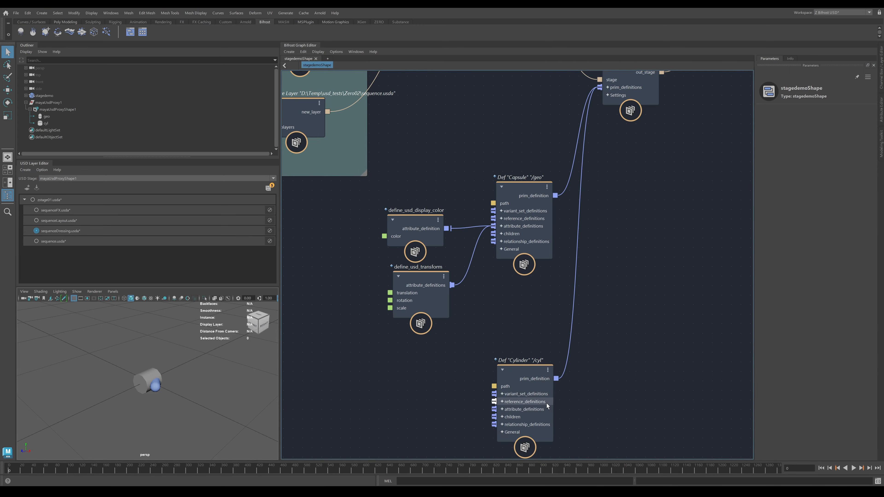
left_click_drag(536, 409, 536, 398)
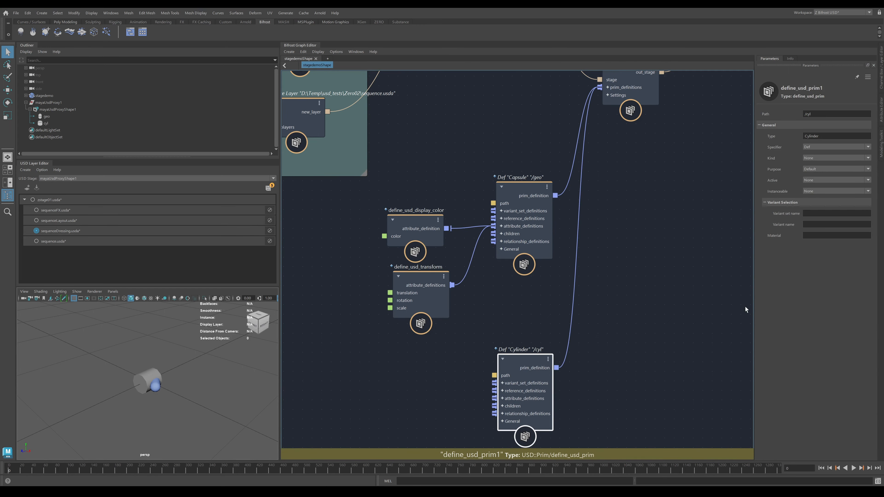
Write the stage to disk by enabling the save_usd_stage node and disabling it again.
scroll(751, 308, "down", 4)
scroll(689, 253, "up", 2)
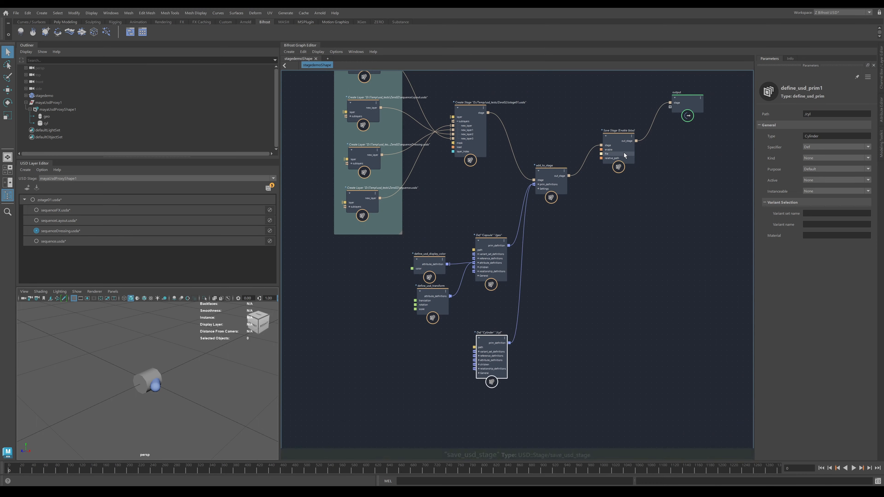
left_click(624, 155)
left_click(787, 125)
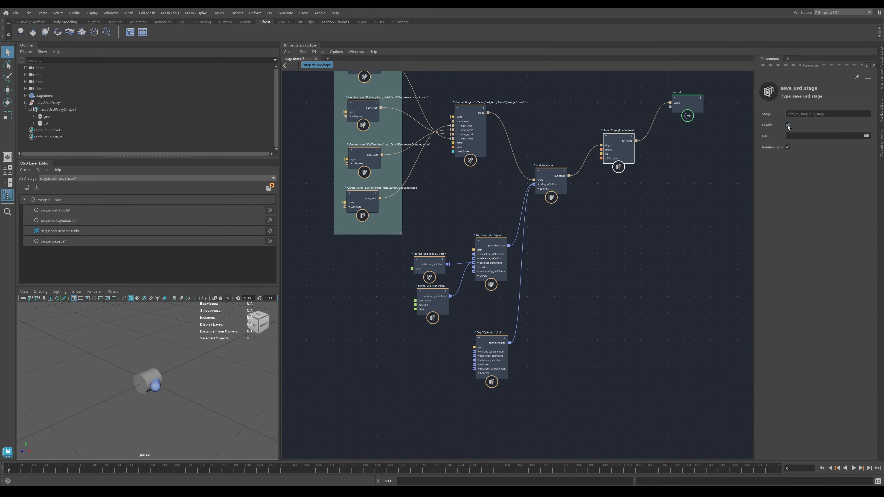
left_click(787, 125)
left_click(653, 262)
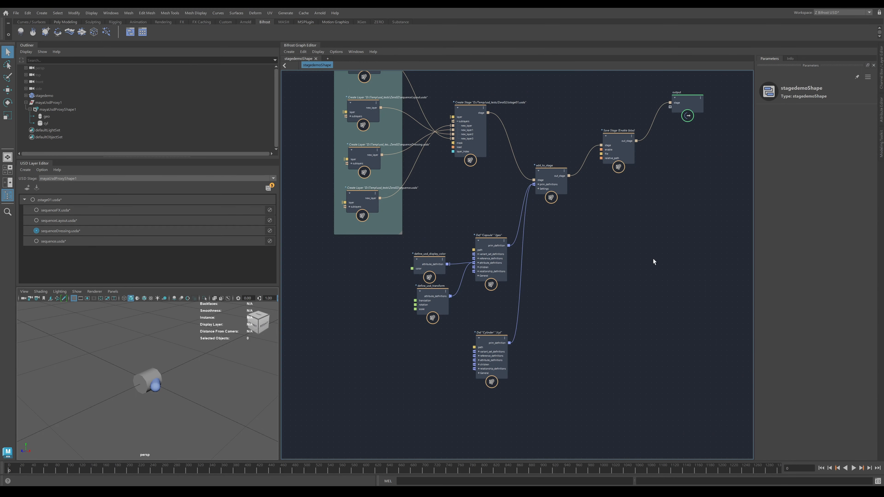
Switch to Notepad++ and check the Capsule's color and transform attributes and the Cylinder definition in sequenceDressing.usda.
left_click(331, 480)
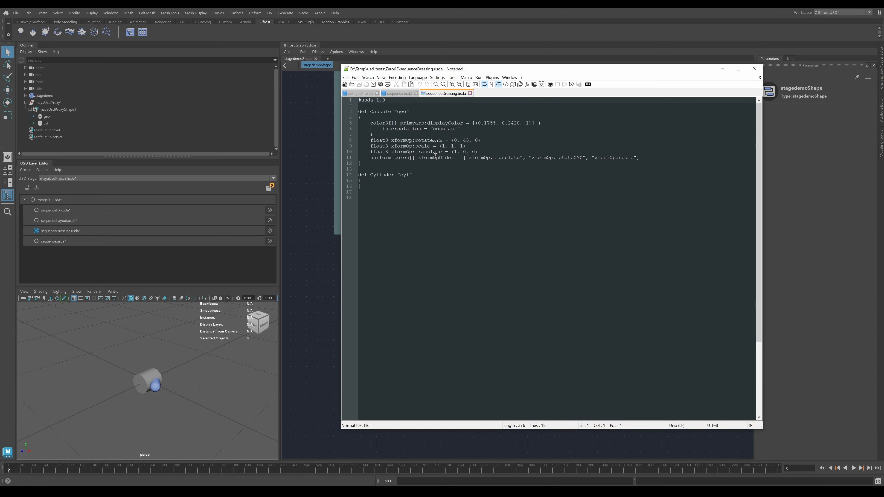
left_click_drag(407, 140, 479, 151)
left_click(549, 240)
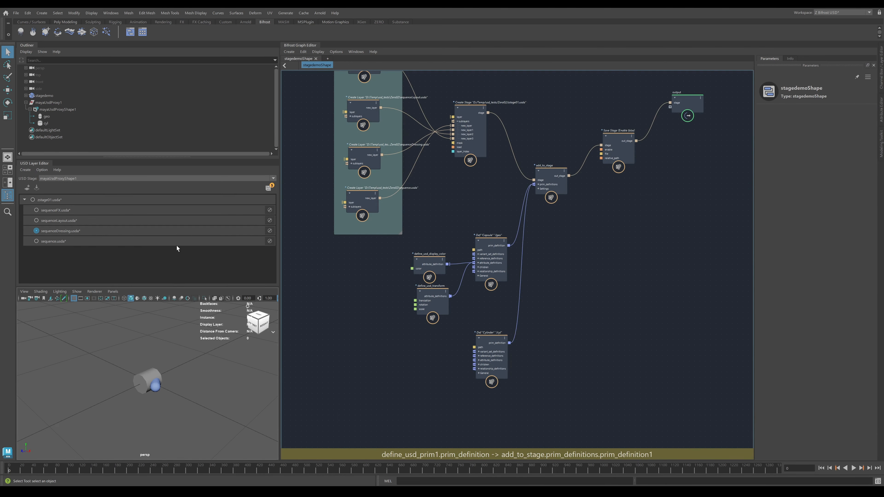
Add a define_usd_transform node to the Cylinder prim's attribute definitions and set its X translation to about -3.158.
right_click(497, 360)
mouse_move(527, 388)
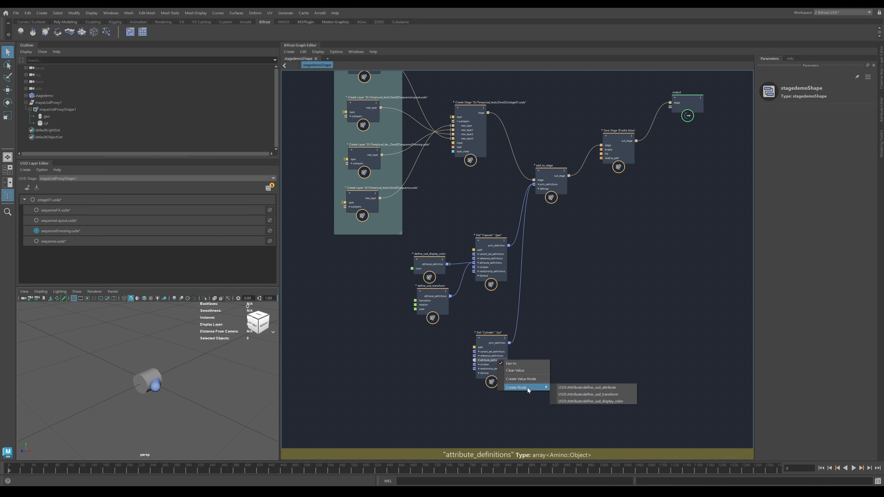
left_click(584, 394)
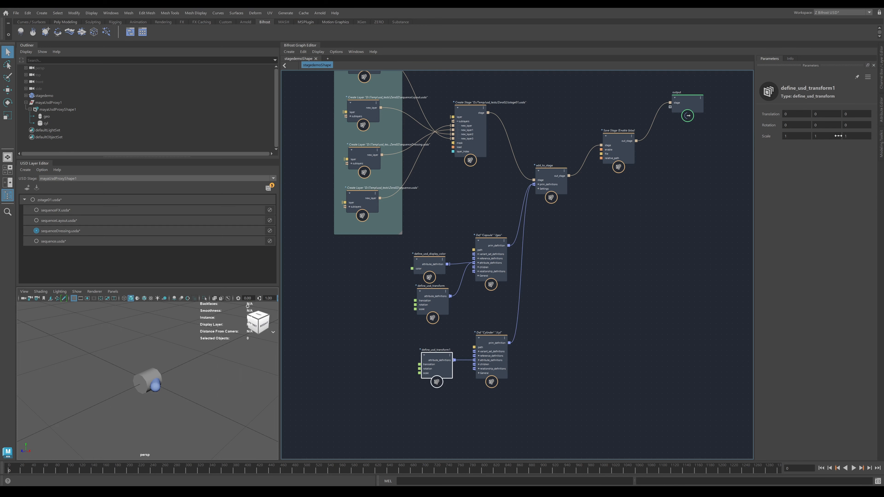
left_click_drag(797, 115, 582, 149)
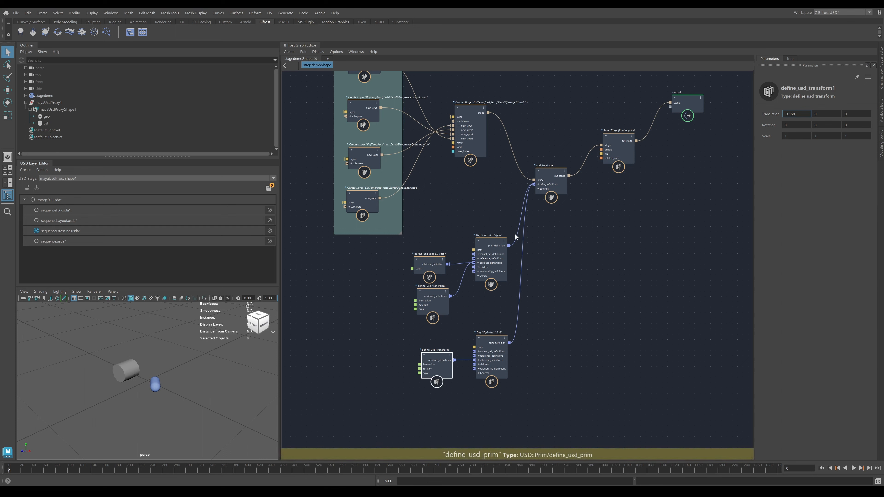
Expand the prim definitions on the add_to_stage node and set the Capsule prim's path to /cap.
middle_click_drag(570, 274, 585, 319, "alt")
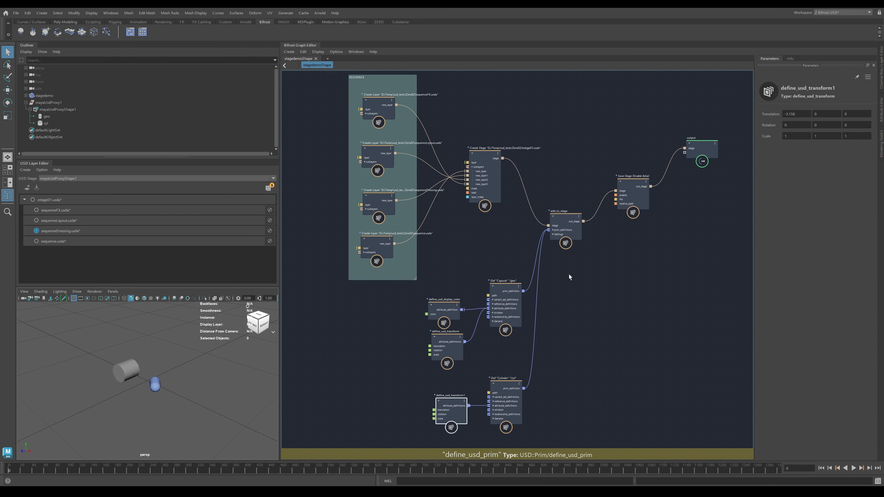
left_click(554, 231)
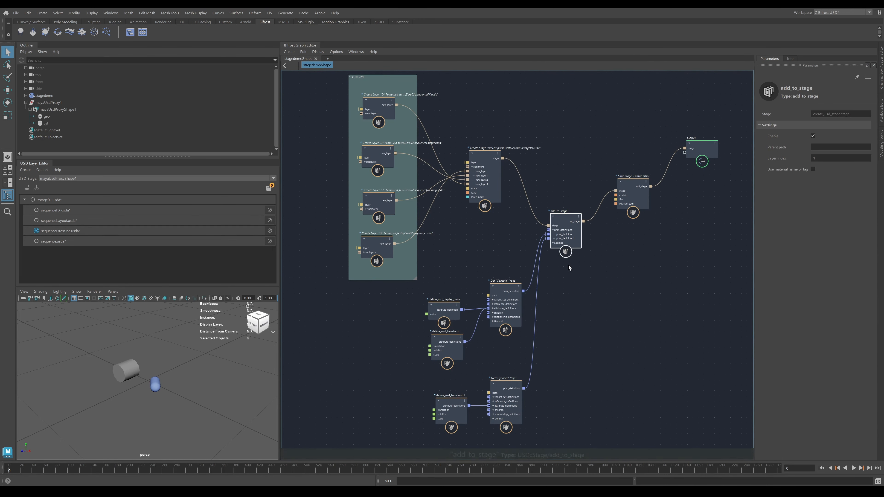
scroll(622, 312, "up", 3)
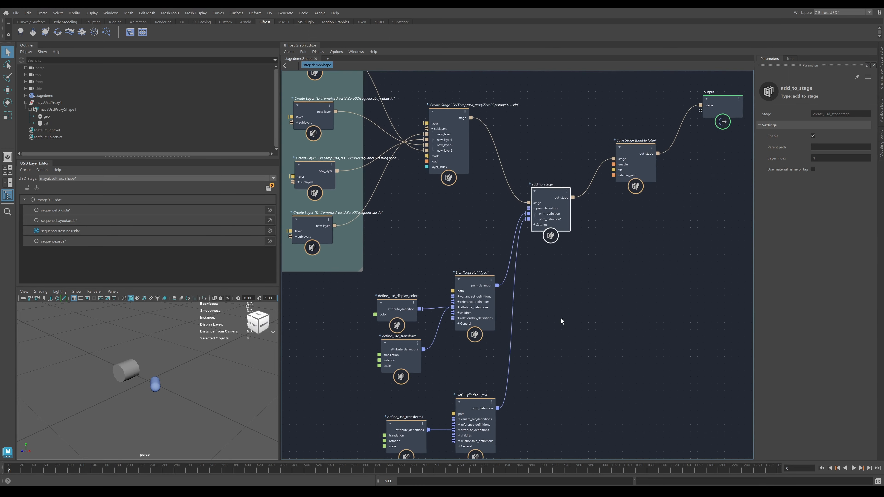
left_click(482, 286)
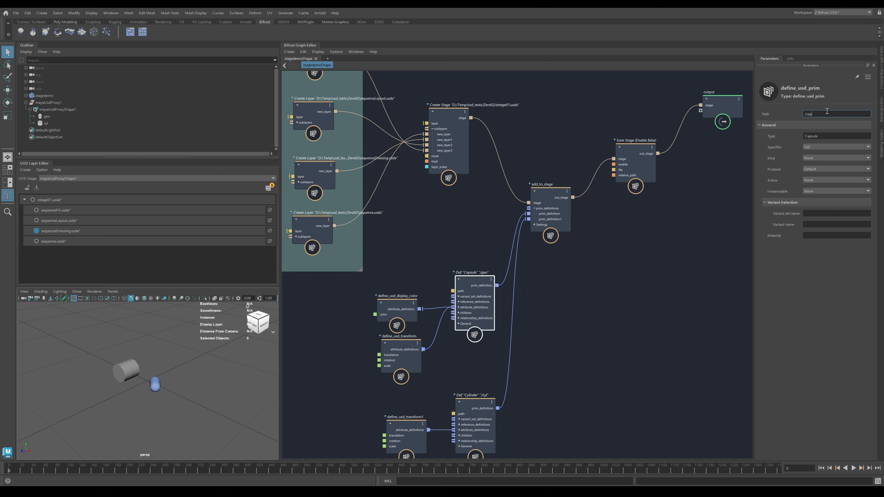
key("Return")
Disconnect the Capsule and Cylinder from add_to_stage and create a new define_usd_prim node feeding its prim definitions.
left_click_drag(529, 213, 519, 234)
right_click(546, 209)
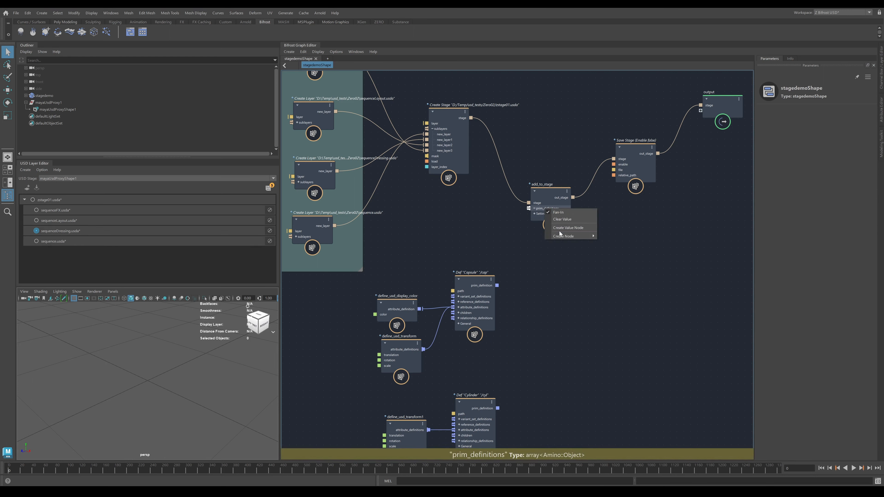
mouse_move(560, 236)
left_click(623, 237)
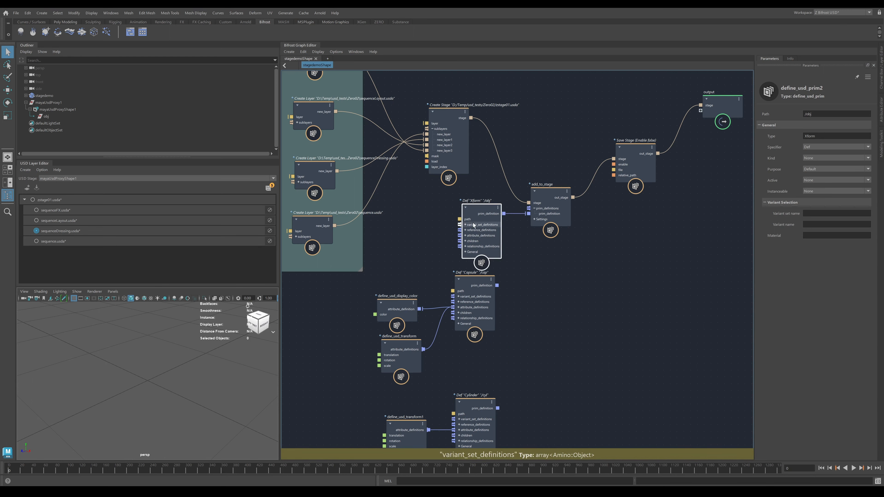
Move the new Xform prim node beside the Capsule and Cylinder nodes and set its path to /geo_group.
left_click_drag(473, 225, 537, 341)
double_click(808, 114)
type("geo_group")
key("Return")
scroll(616, 309, "up", 3)
middle_click_drag(615, 308, 687, 175, "alt")
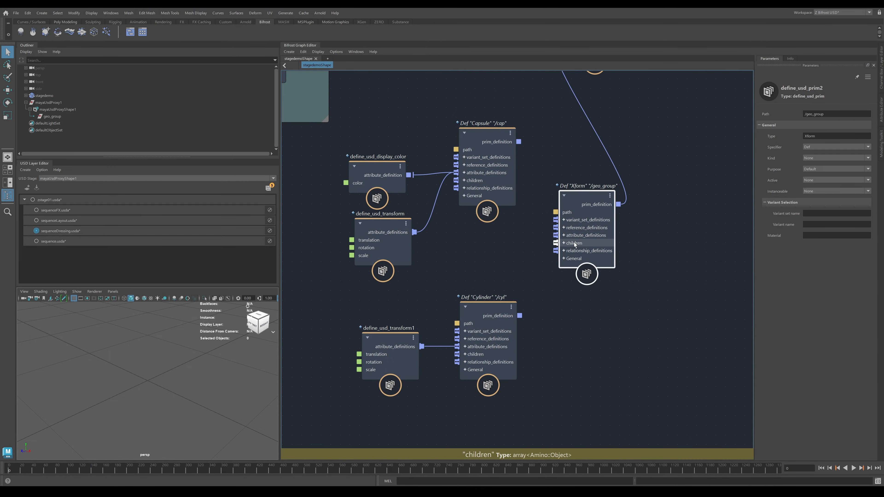
Create an Xform prim node for the children of geo_group and delete it again.
right_click(582, 242)
mouse_move(600, 269)
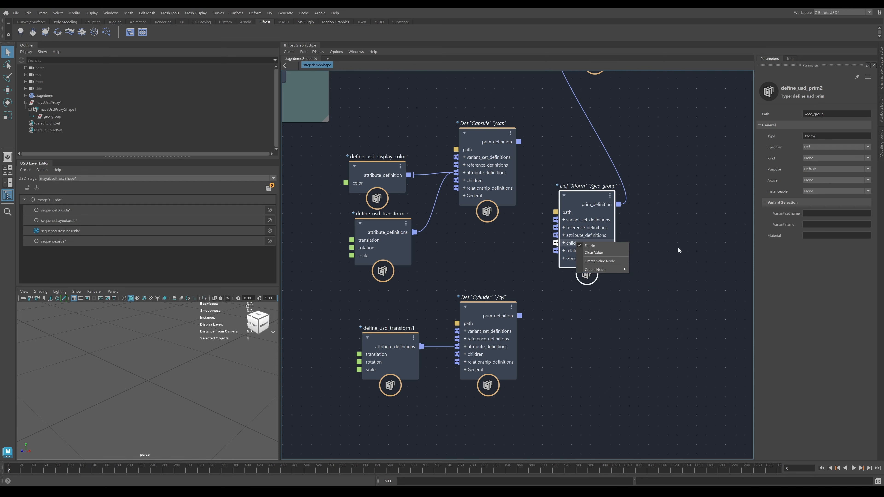
left_click(655, 324)
left_click(34, 116)
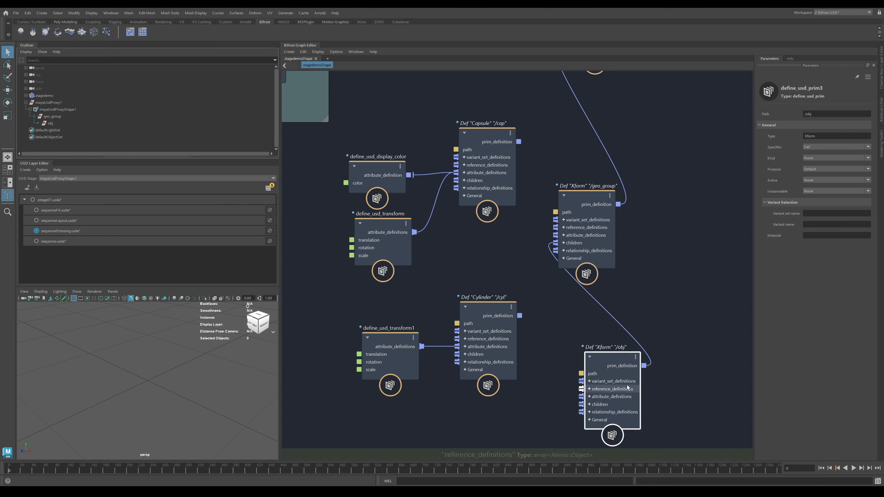
left_click_drag(608, 376, 621, 355)
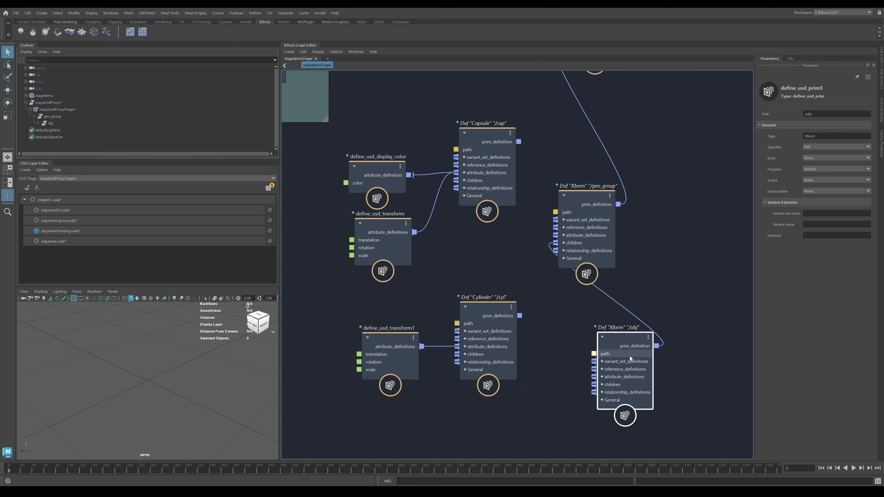
key("Delete")
Connect the Capsule and Cylinder prim definitions to the children of geo_group and expand geo_group in the Outliner.
left_click_drag(518, 141, 555, 243)
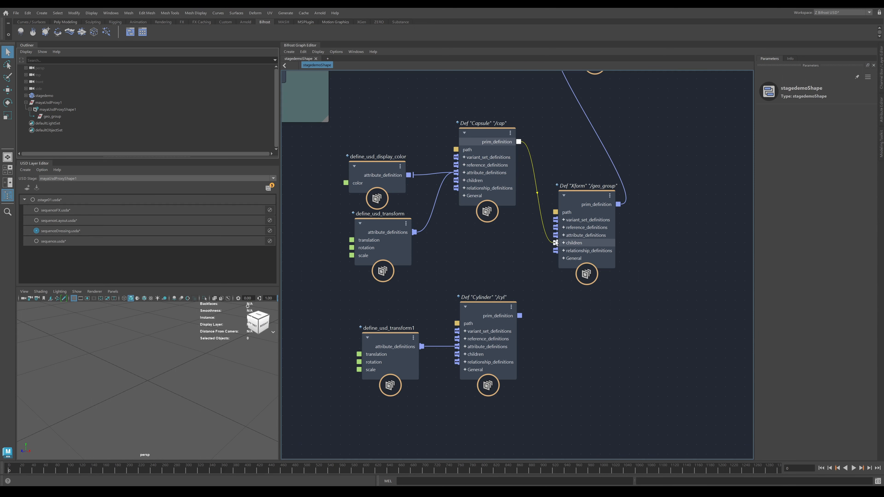
left_click_drag(519, 315, 555, 244)
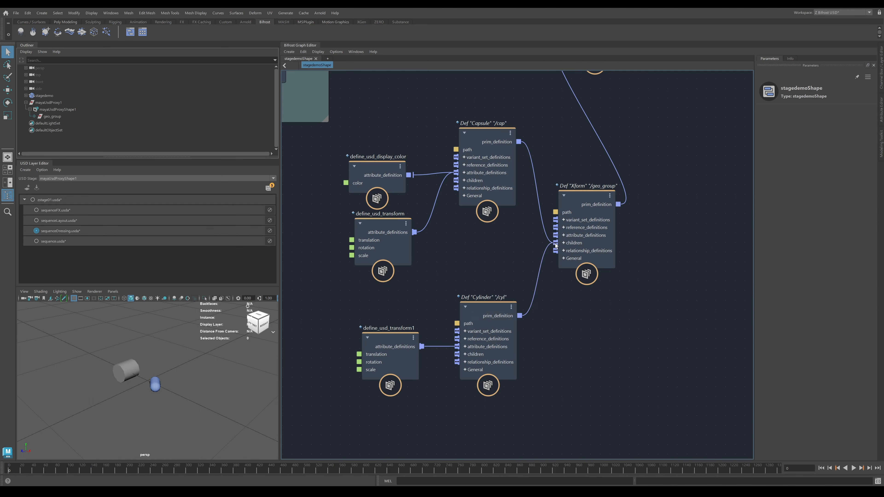
left_click(34, 116)
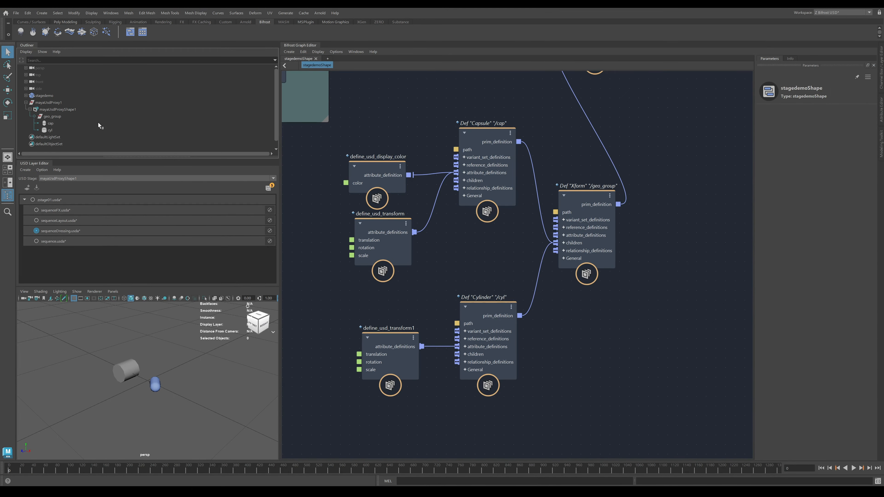
Write the regrouped stage to disk by enabling the save_usd_stage node and disabling it again.
scroll(640, 229, "down", 5)
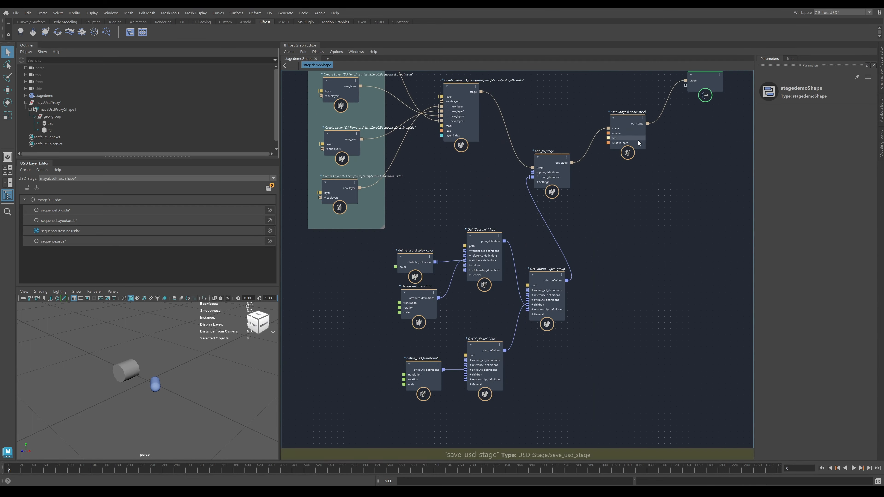
left_click(638, 140)
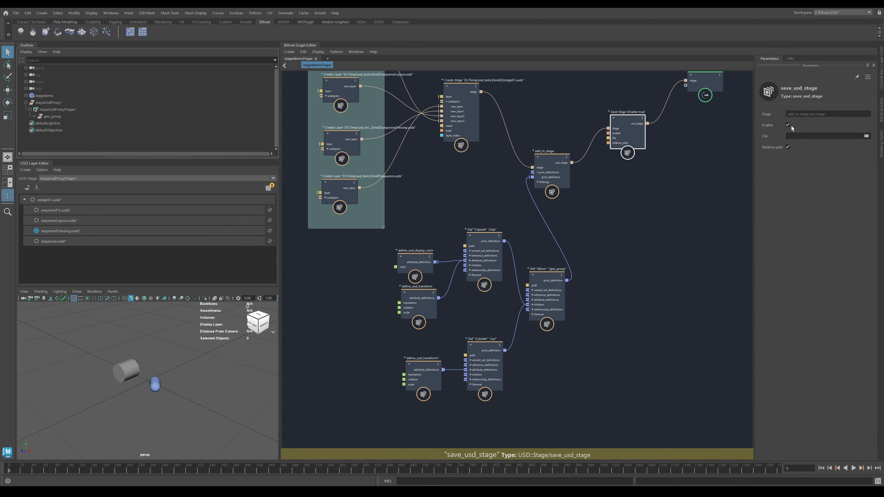
left_click(697, 209)
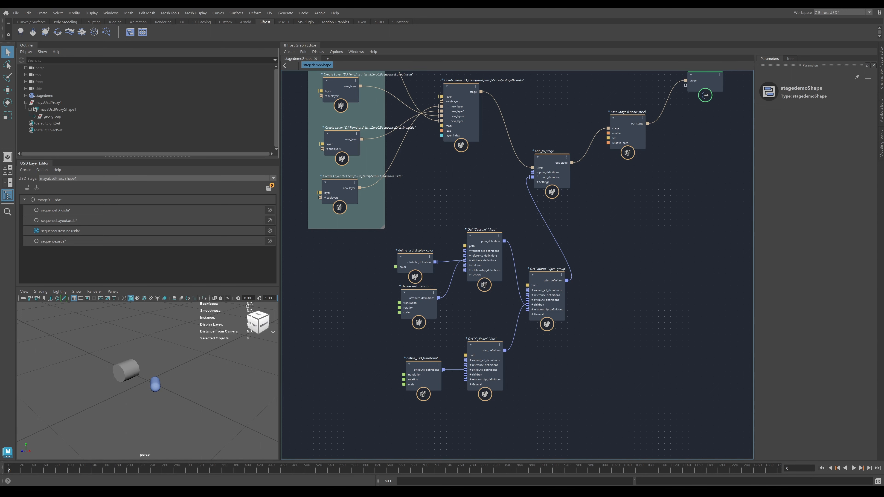
Switch to Notepad++ and check the geo_group hierarchy with its cap and cyl prims in sequenceDressing.usda.
left_click(267, 461)
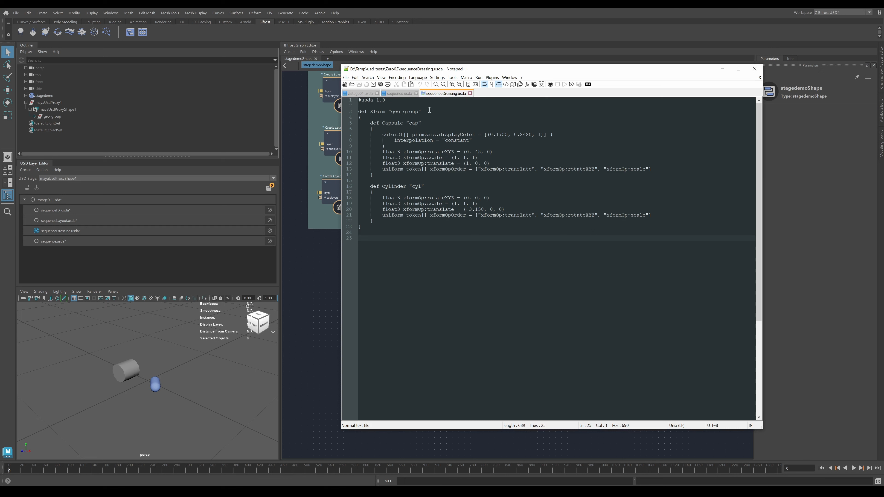
left_click(418, 124)
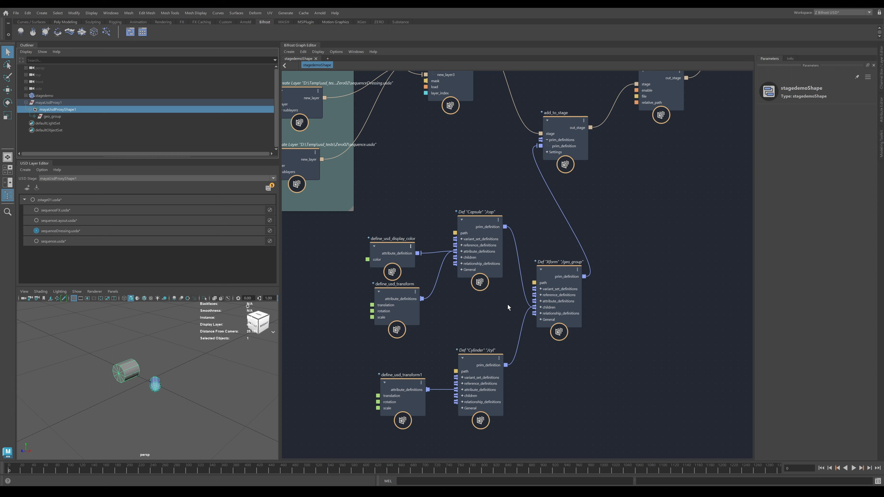
Browse all registered USD prim types that can be added under mayaUsdProxyShape1, from Geometry to usdPhysics.
right_click(55, 111)
mouse_move(72, 122)
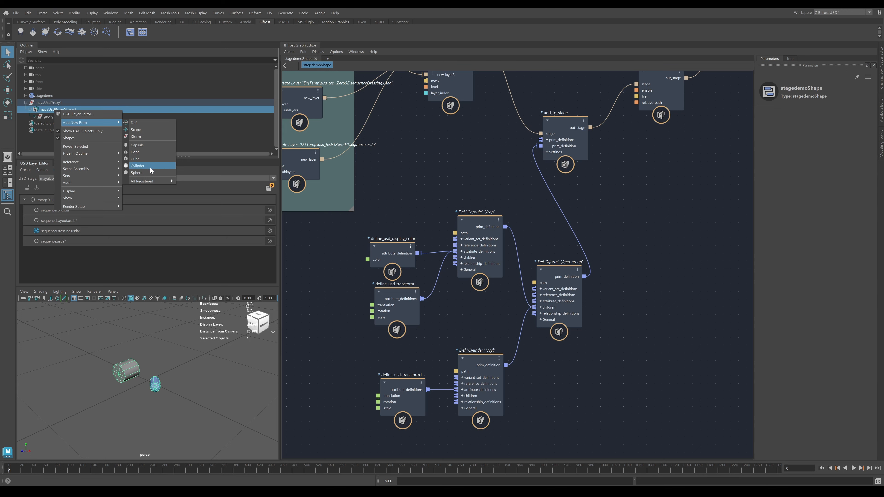
mouse_move(139, 181)
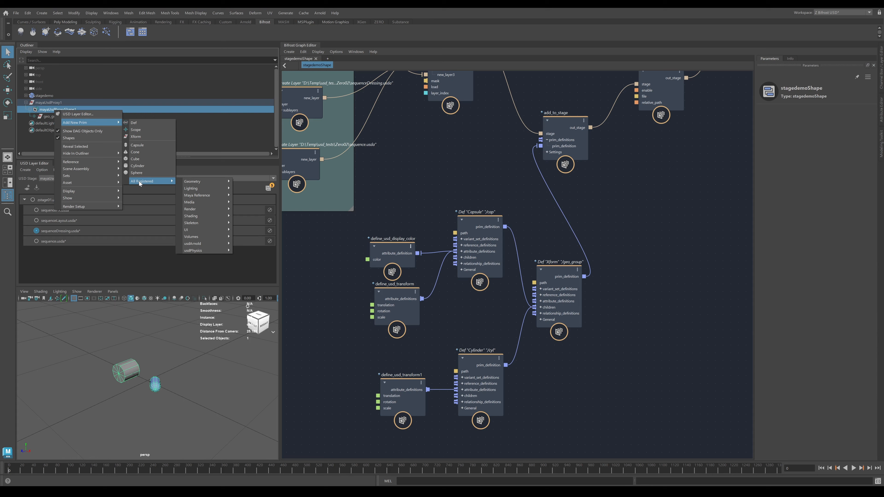
mouse_move(197, 183)
mouse_move(195, 203)
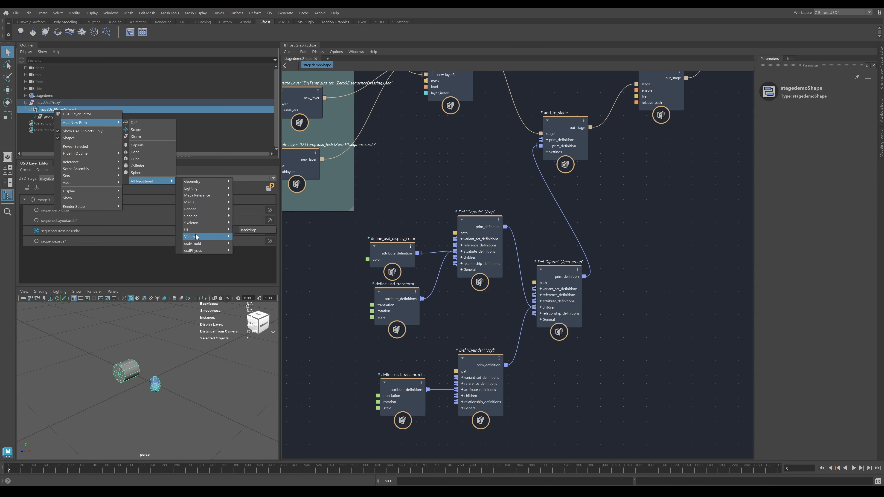
mouse_move(196, 243)
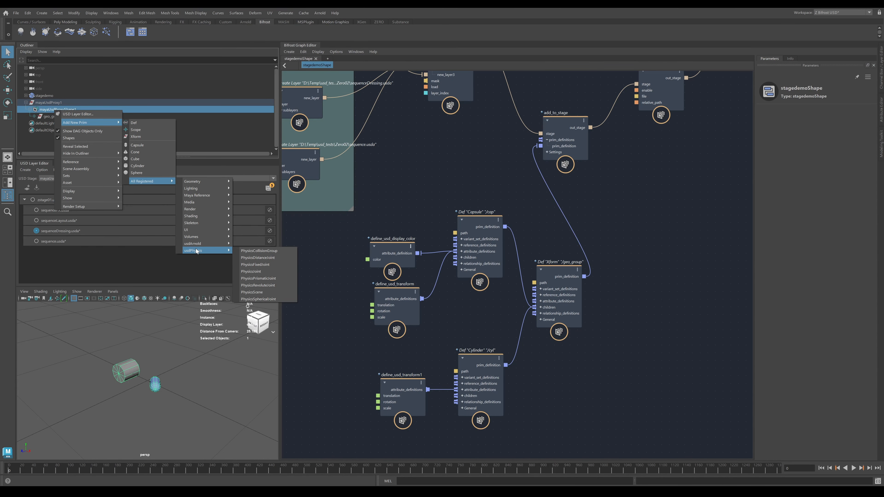
left_click(649, 302)
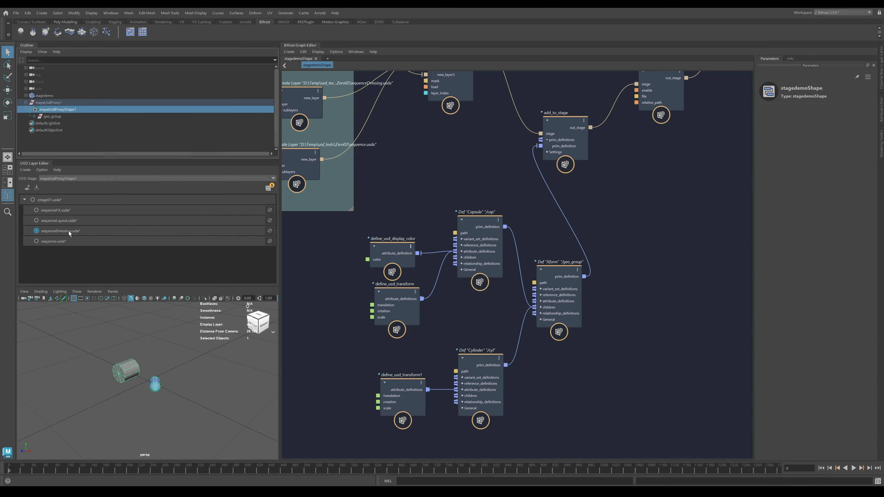
Move the geo_group, Capsule and Cylinder nodes with their attribute nodes left in the graph, away from add_to_stage.
scroll(660, 291, "down", 2)
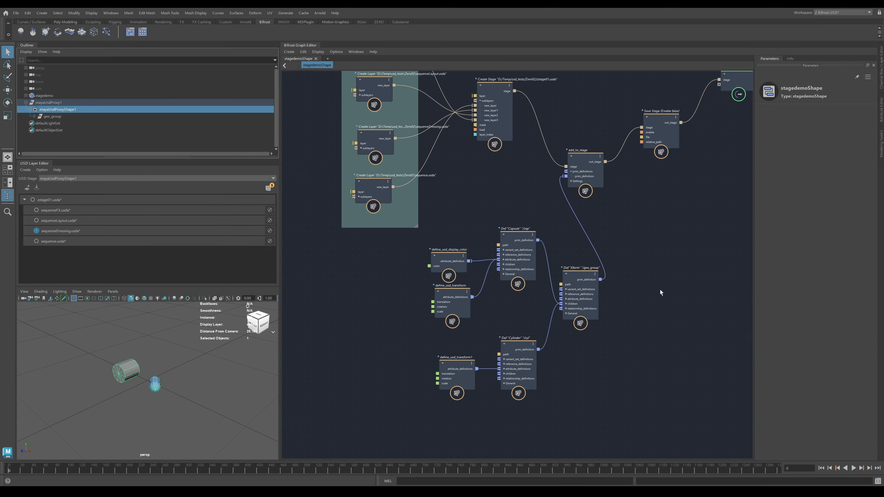
left_click_drag(434, 226, 595, 395)
left_click_drag(566, 298, 467, 324)
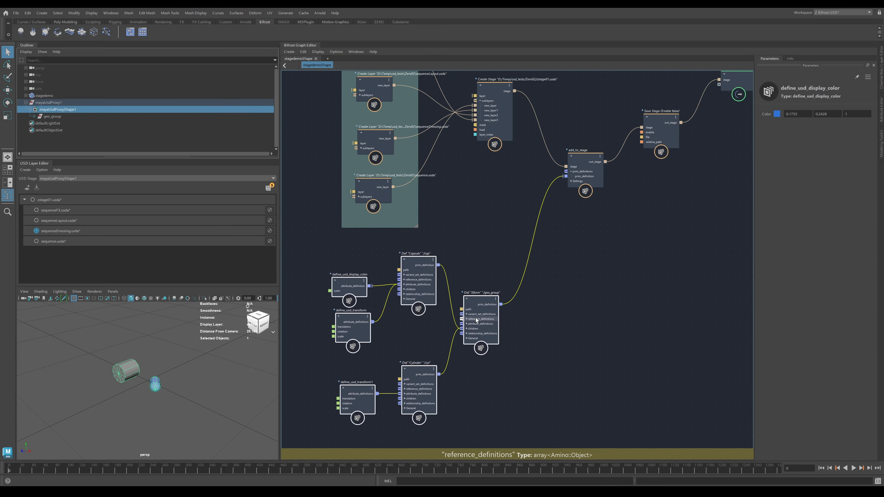
left_click(586, 214)
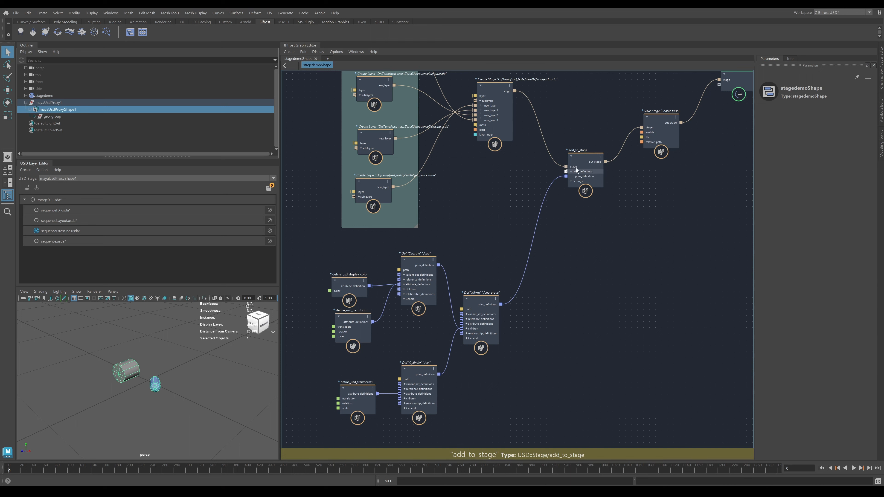
Add a second add_to_stage node in the empty graph area below the save_usd_stage node.
left_click(580, 159)
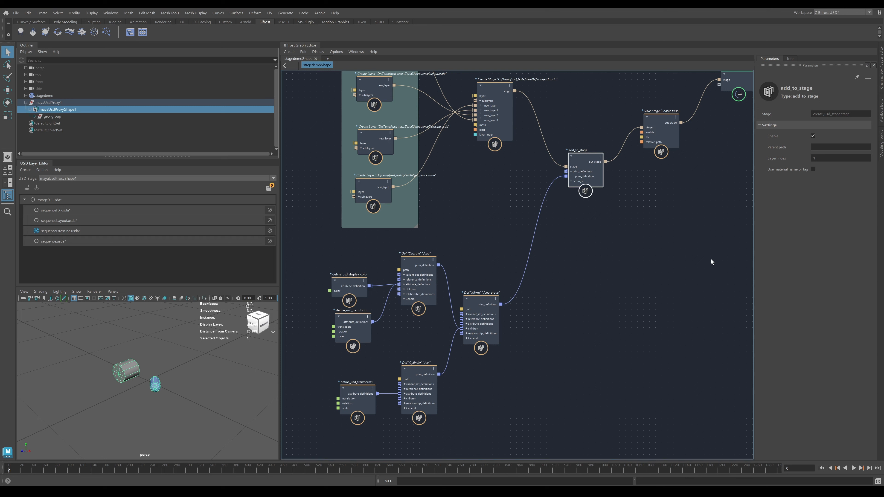
left_click(676, 254)
key("Tab")
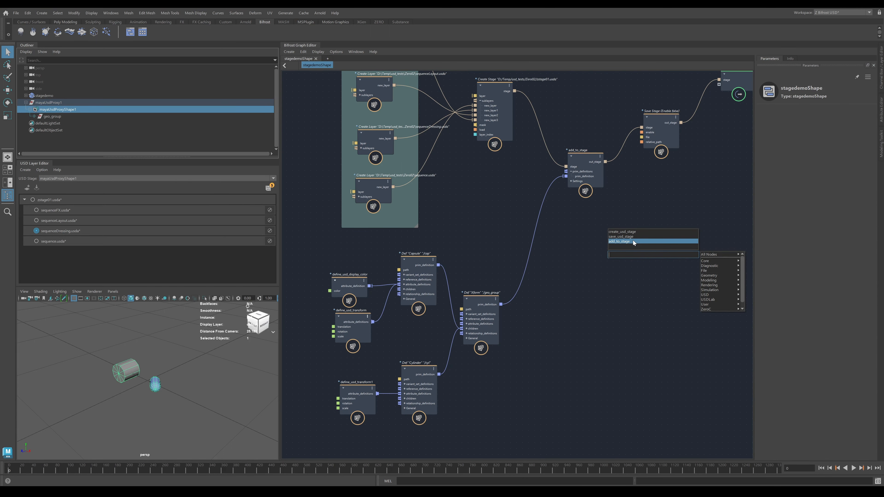
left_click(626, 247)
Shift the save_usd_stage and output nodes right and place the new add_to_stage node beside the first one.
middle_click_drag(675, 197, 515, 252)
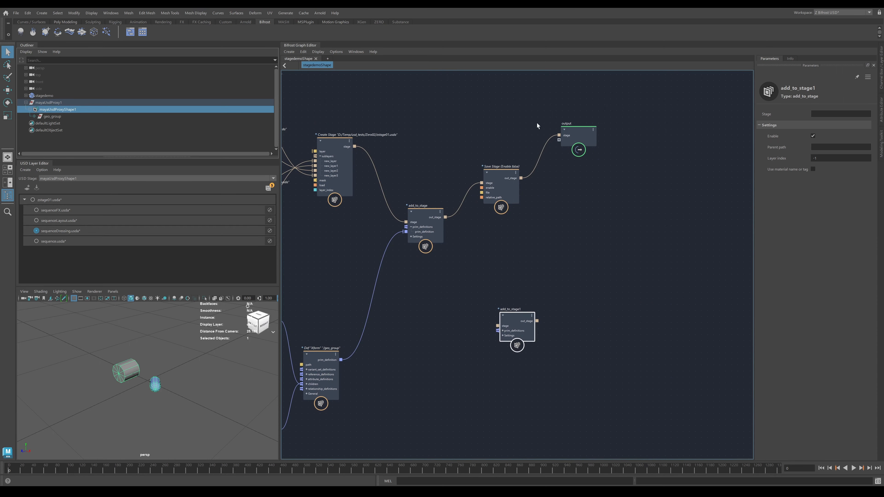
left_click_drag(510, 121, 633, 207)
left_click_drag(581, 136, 681, 134)
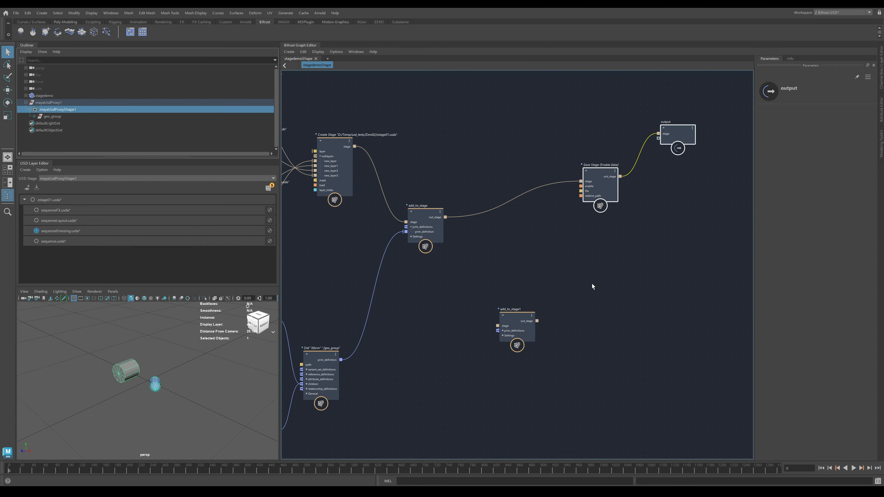
left_click(510, 320)
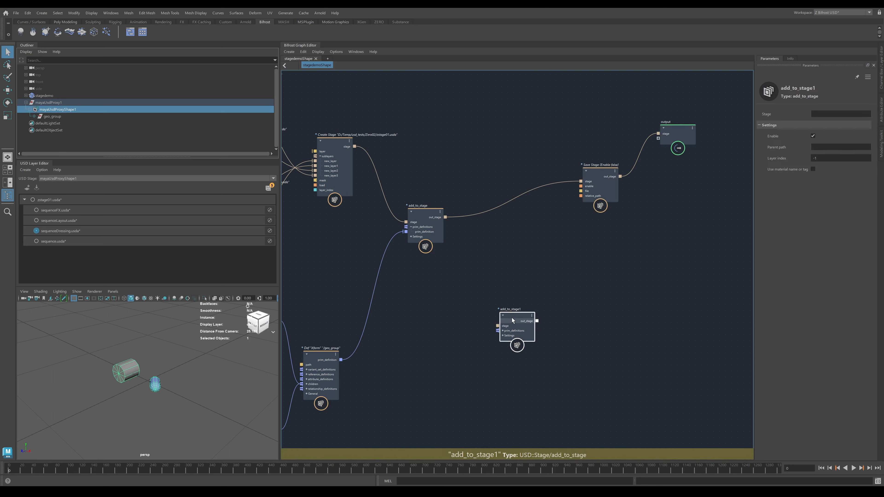
left_click_drag(512, 320, 498, 244)
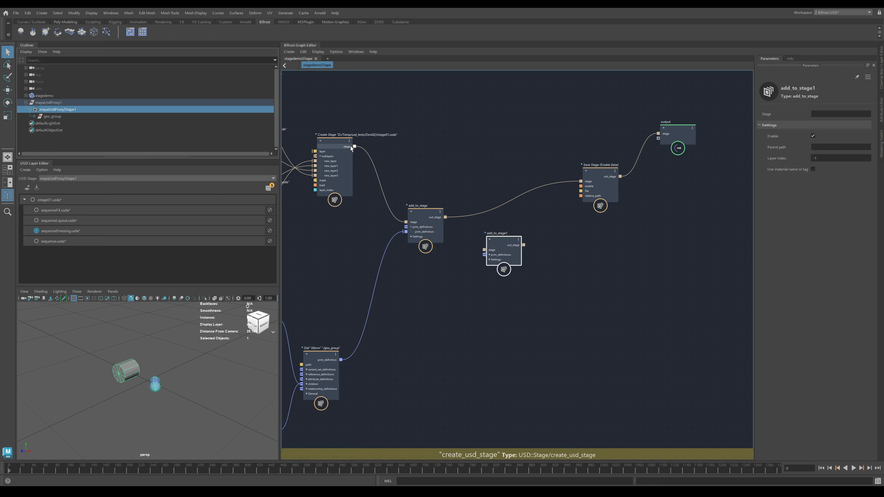
Try to wire the create_usd_stage output directly through add_to_stage1 into save_usd_stage, bypassing the first add_to_stage node.
left_click_drag(354, 146, 581, 181)
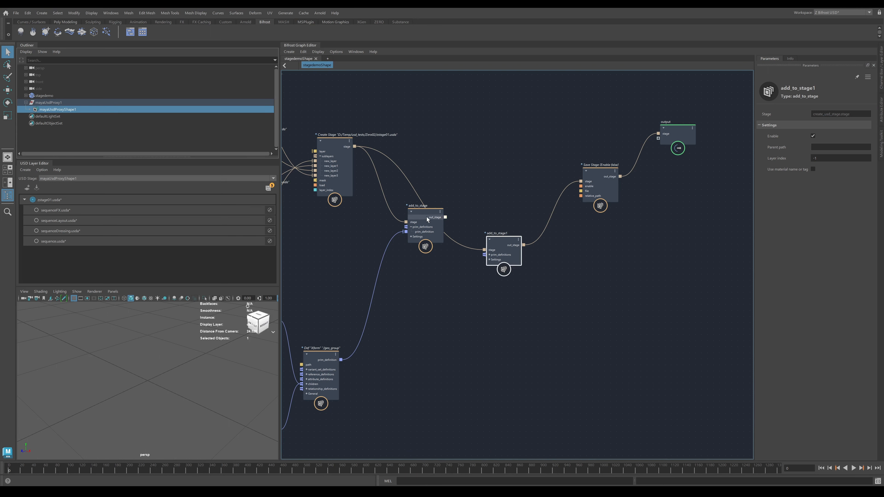
left_click_drag(427, 225, 426, 229)
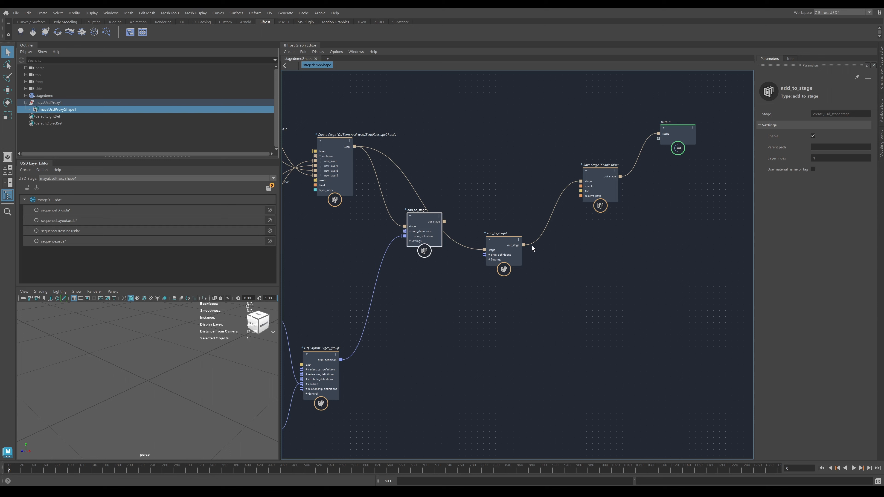
left_click_drag(511, 252, 509, 267)
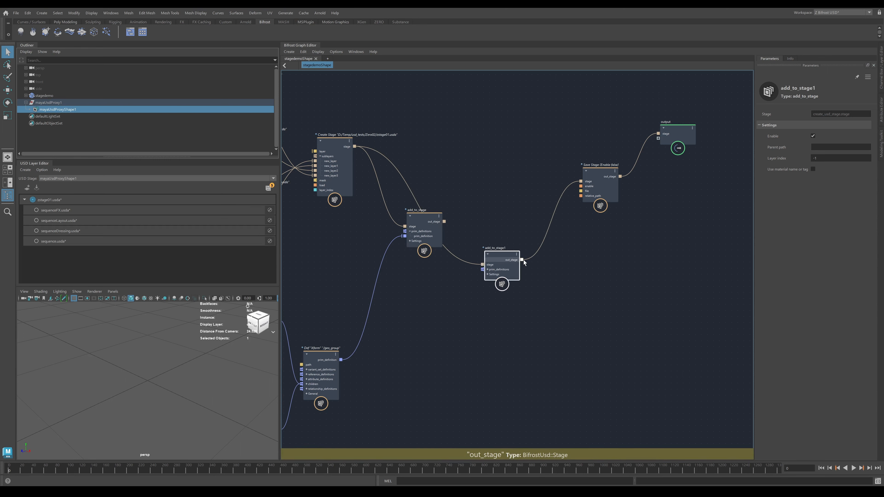
left_click_drag(595, 171, 598, 175)
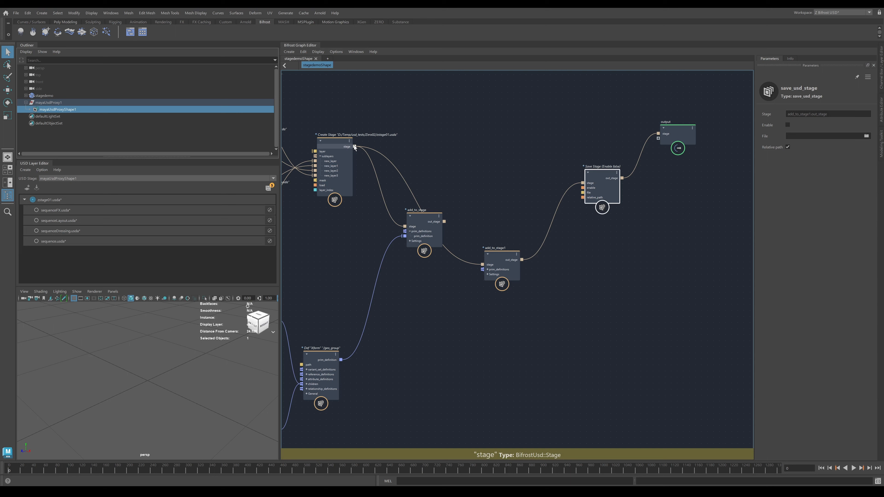
Reconnect the first add_to_stage node to save_usd_stage and cut the link from create_usd_stage to add_to_stage1.
left_click_drag(354, 146, 584, 182)
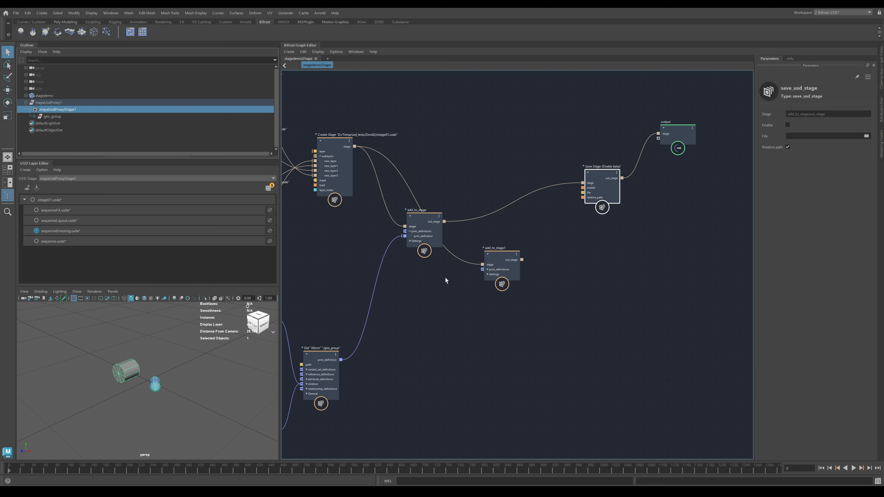
left_click_drag(474, 264, 464, 154)
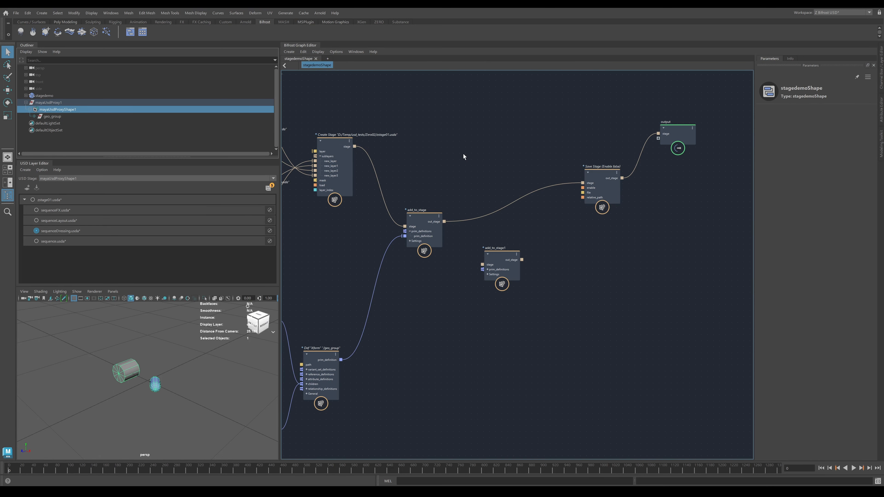
Chain the stage connection from the first add_to_stage node through add_to_stage1 into save_usd_stage, arranging add_to_stage1 between them.
left_click(497, 261)
scroll(496, 246, "up", 3)
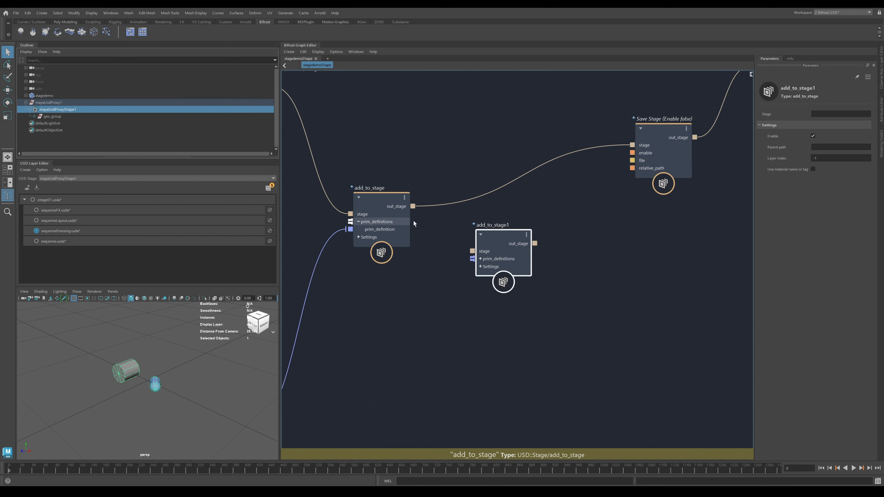
left_click(443, 230)
middle_click_drag(444, 230, 502, 227, "alt")
mouse_move(432, 199)
left_mouse_down()
mouse_move(438, 206)
mouse_move(431, 205)
left_mouse_up()
left_click_drag(559, 238, 574, 250)
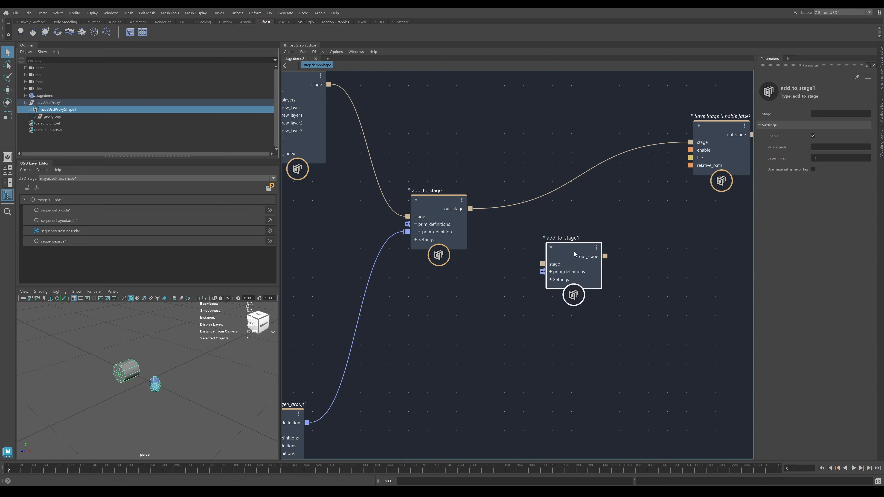
left_click(467, 209)
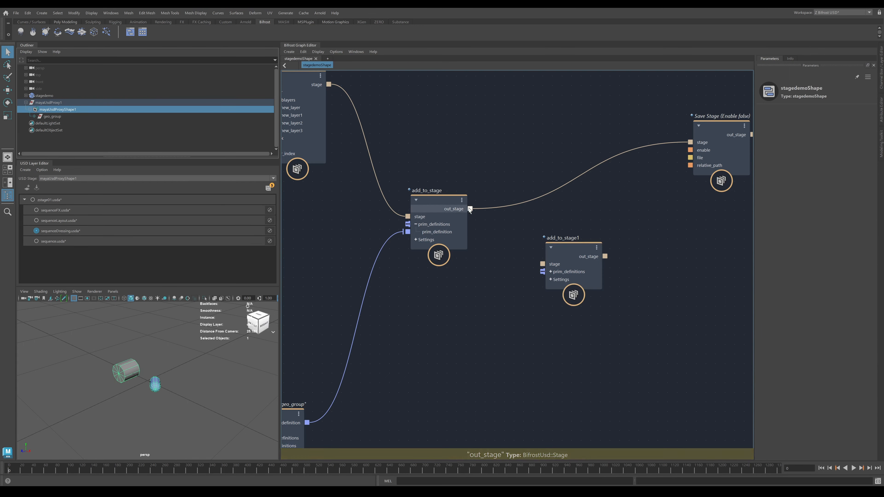
left_click_drag(470, 209, 487, 256)
mouse_move(683, 142)
left_mouse_down()
mouse_move(599, 159)
mouse_move(653, 157)
mouse_move(511, 239)
mouse_move(529, 261)
mouse_move(562, 260)
mouse_move(666, 141)
mouse_move(695, 145)
left_mouse_up()
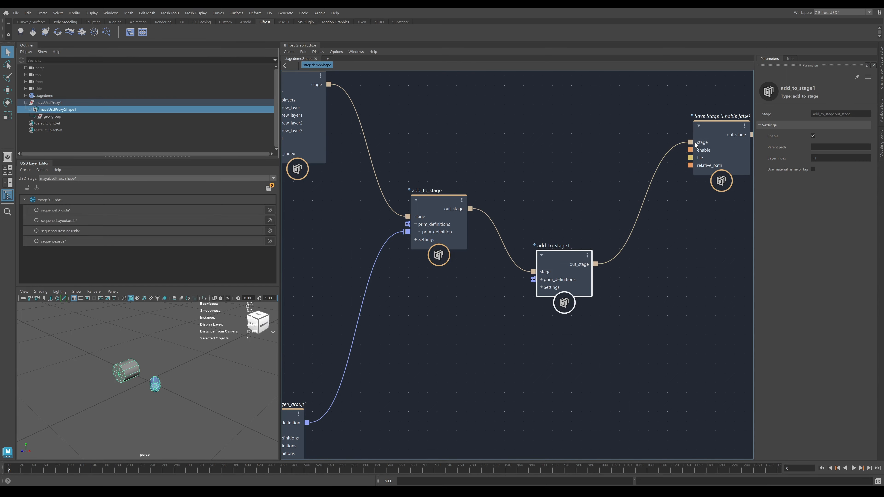
left_click_drag(566, 262, 597, 248)
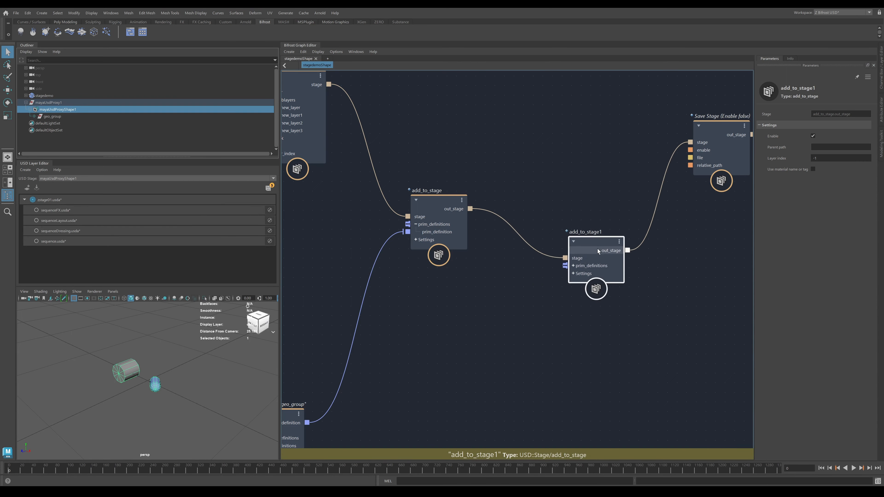
Set the layer index of add_to_stage1 to 2.
key("a")
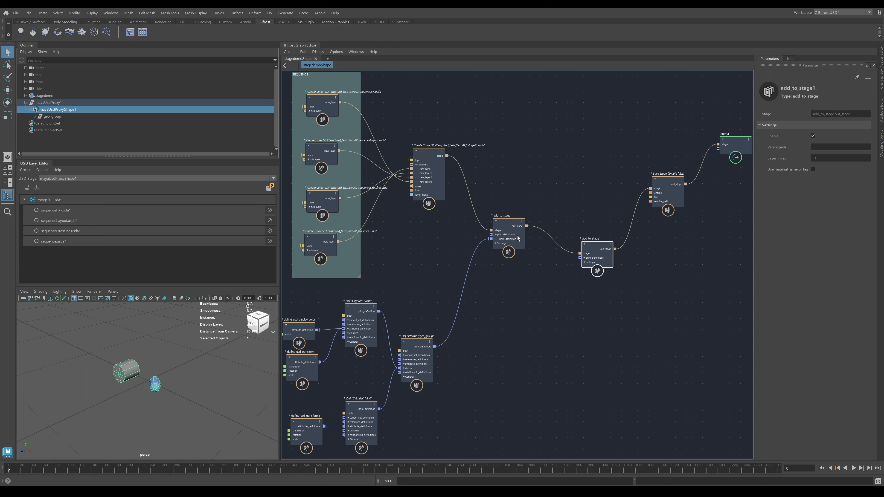
left_click(823, 158)
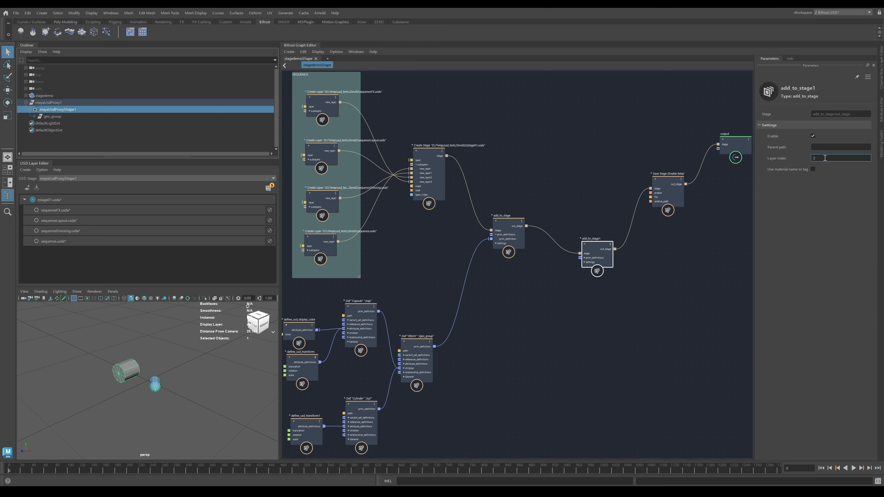
key("Return")
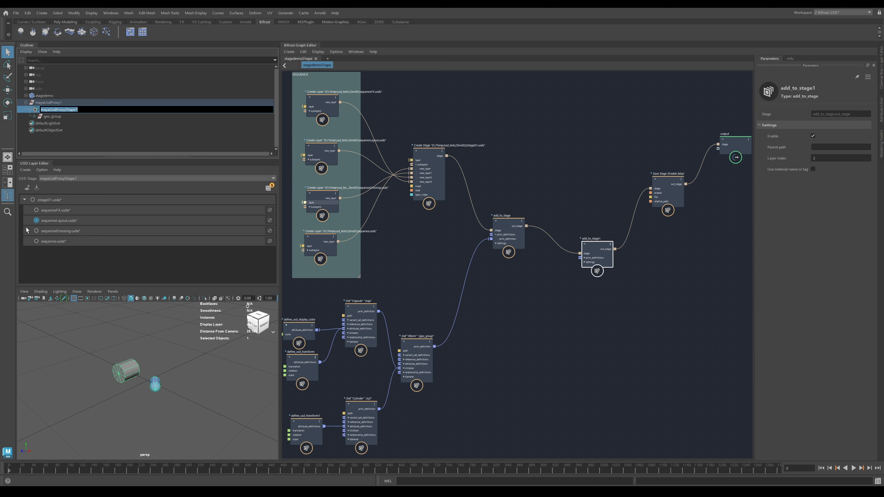
Compare the layer index settings of the two add_to_stage nodes with the sublayers in the USD layer list.
scroll(548, 308, "up", 3)
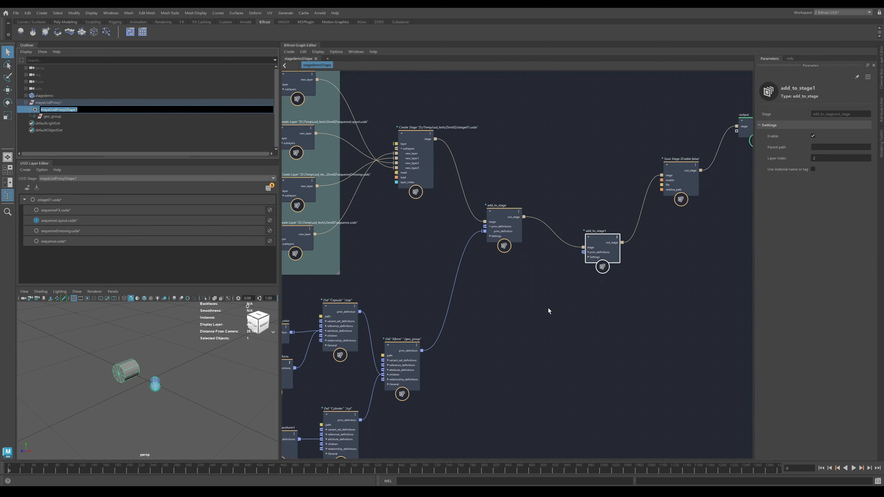
left_click(491, 195)
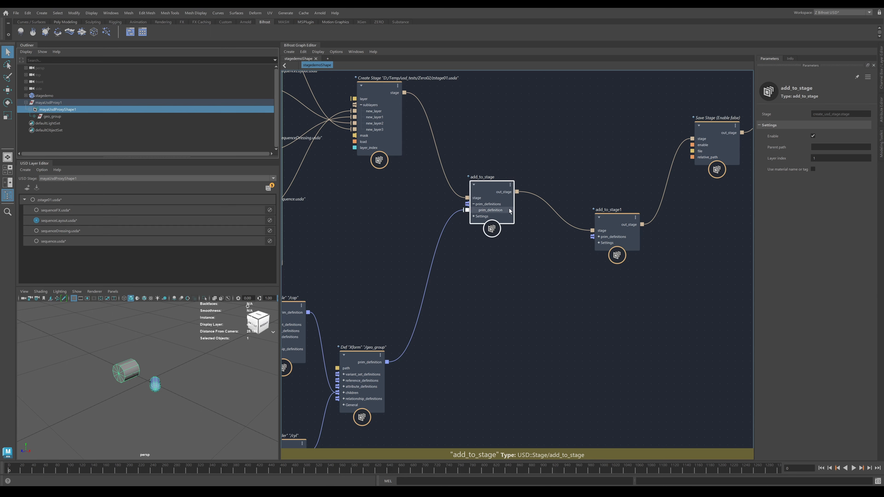
left_click(615, 226)
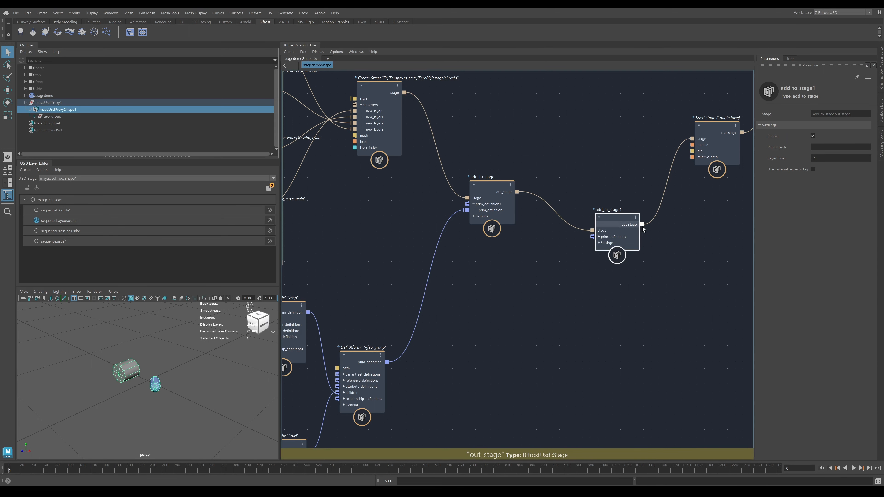
mouse_move(625, 227)
left_mouse_down()
mouse_move(640, 207)
mouse_move(619, 214)
left_mouse_up()
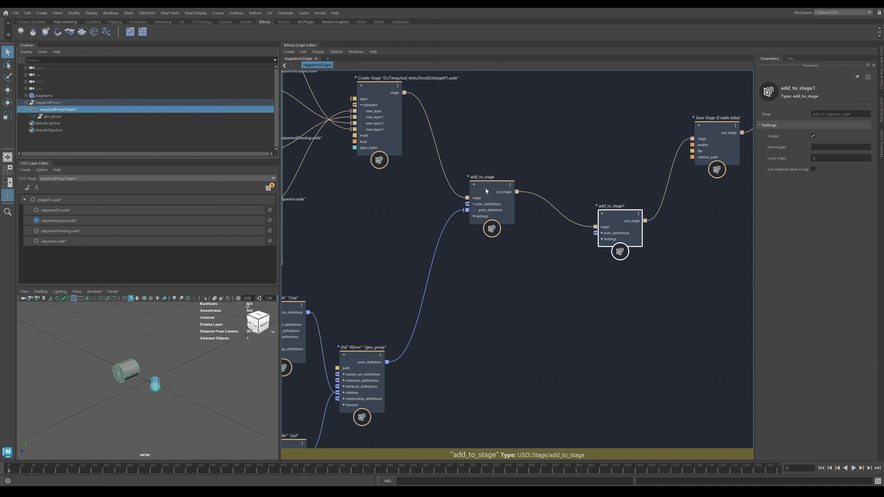
left_click(485, 190)
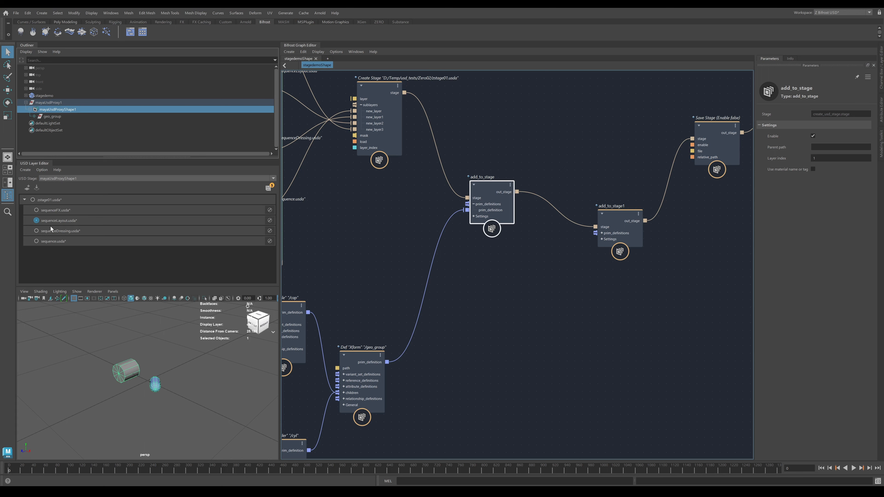
Try to rename the first add_to_stage node by appending "- Layer1" to its name.
double_click(492, 176)
left_click(493, 176)
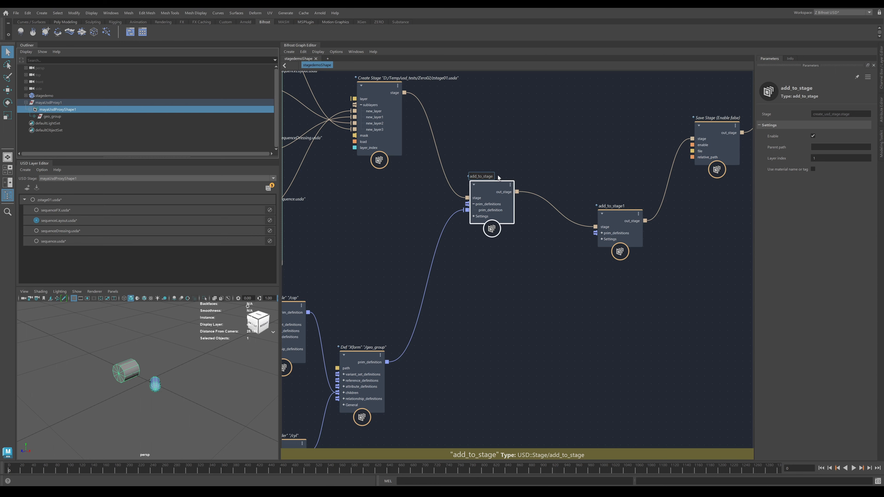
type("- Lay")
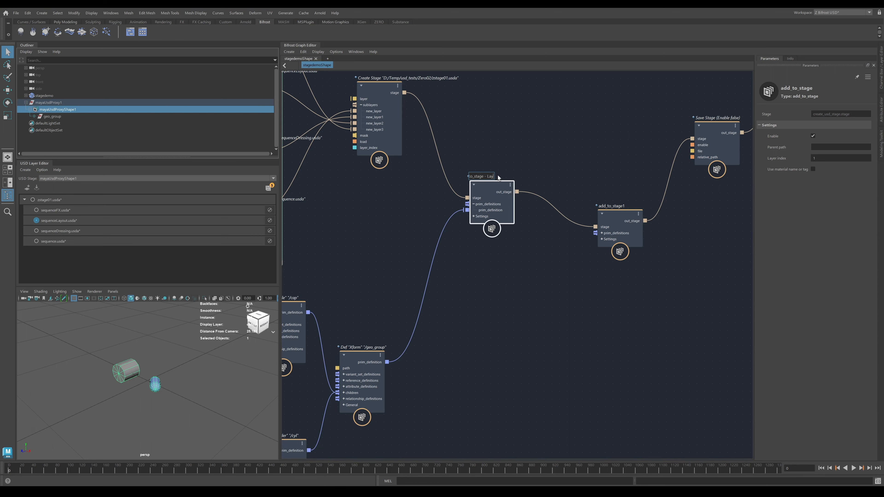
type("er1")
key("Return")
left_click(499, 176)
double_click(501, 177)
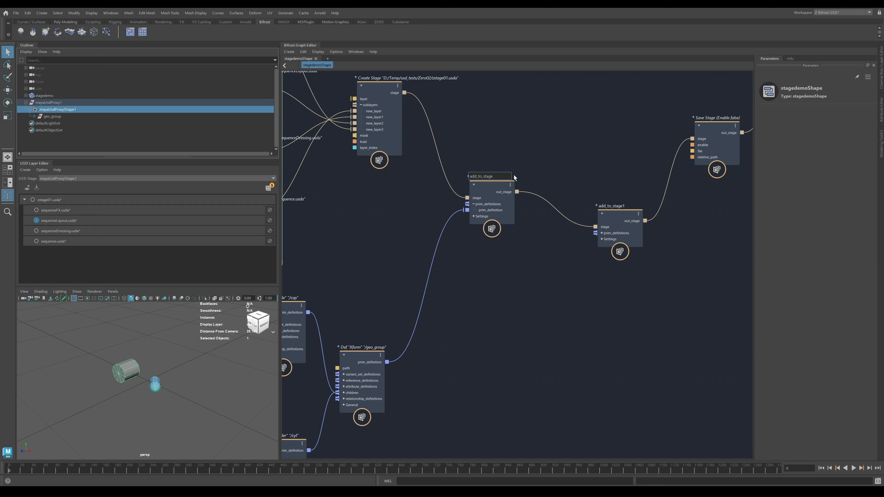
key("ctrl+a")
key("Return")
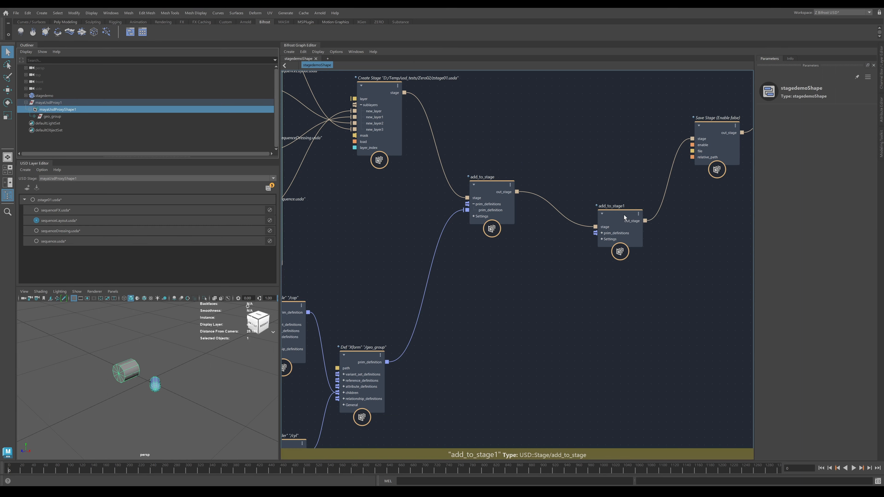
Nudge add_to_stage1 closer to the first add_to_stage node and slightly lower in the graph.
mouse_move(620, 215)
left_mouse_down()
mouse_move(598, 213)
mouse_move(606, 216)
left_mouse_up()
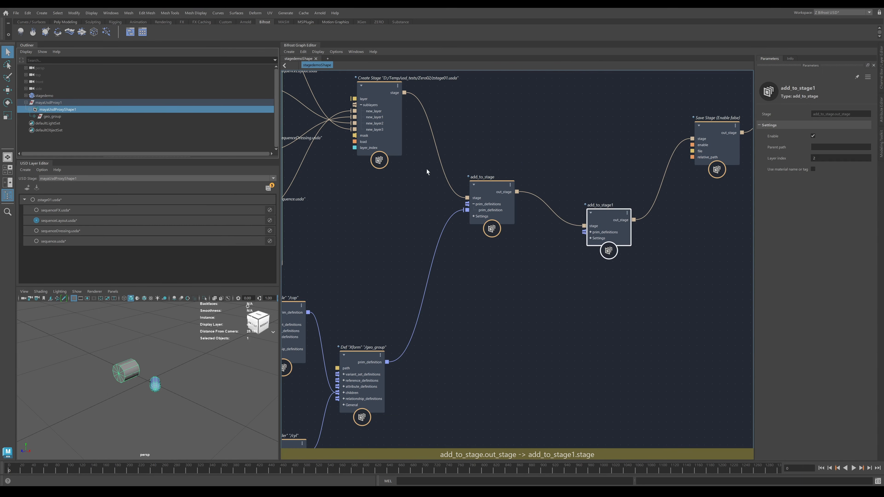
scroll(435, 308, "down", 3)
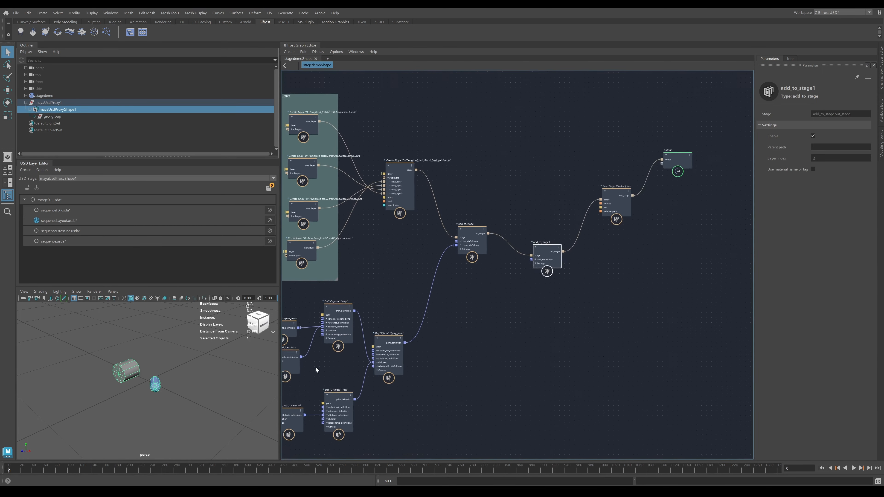
middle_click_drag(389, 280, 443, 280)
scroll(430, 288, "up", 1)
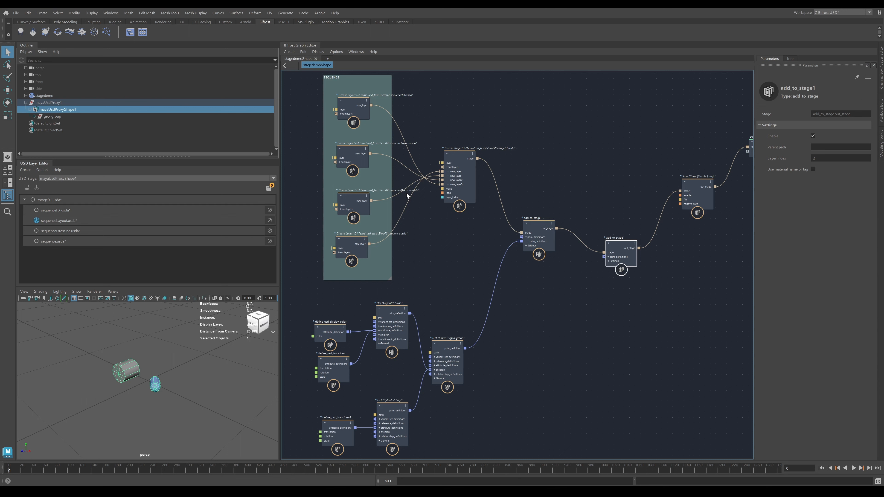
key("f")
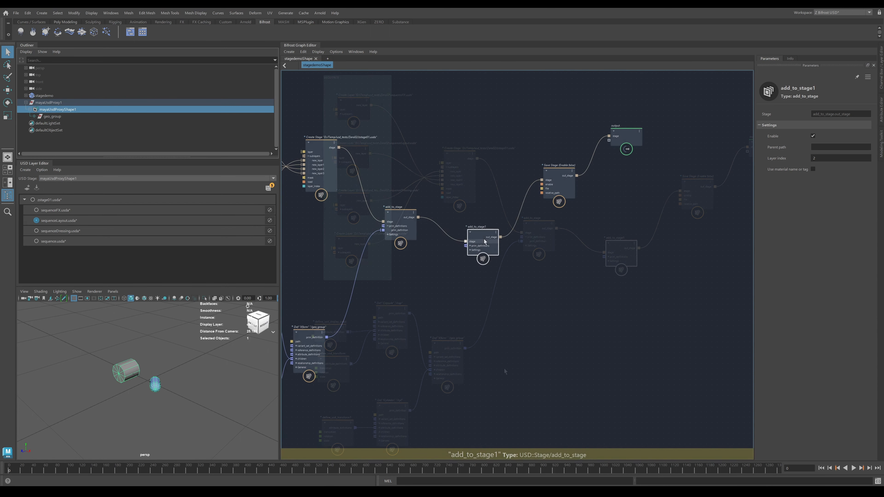
left_click_drag(492, 250, 485, 248)
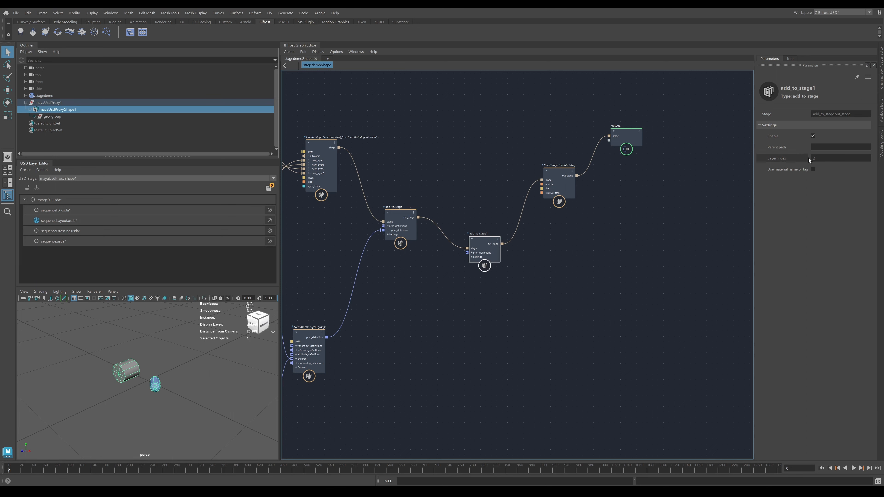
middle_click_drag(493, 334, 575, 327, "alt")
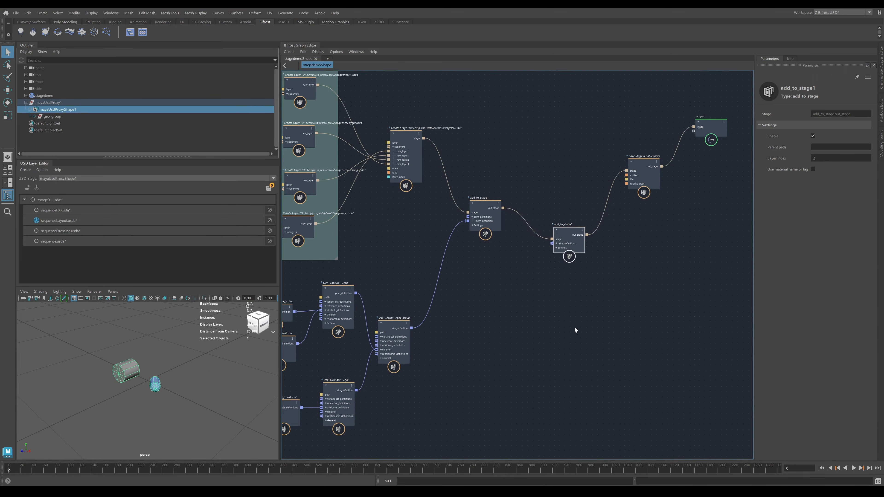
Create a define_usd_prim node for the prim_definitions of add_to_stage1 and place it below that node.
scroll(575, 327, "up", 2)
right_click(562, 222)
mouse_move(582, 249)
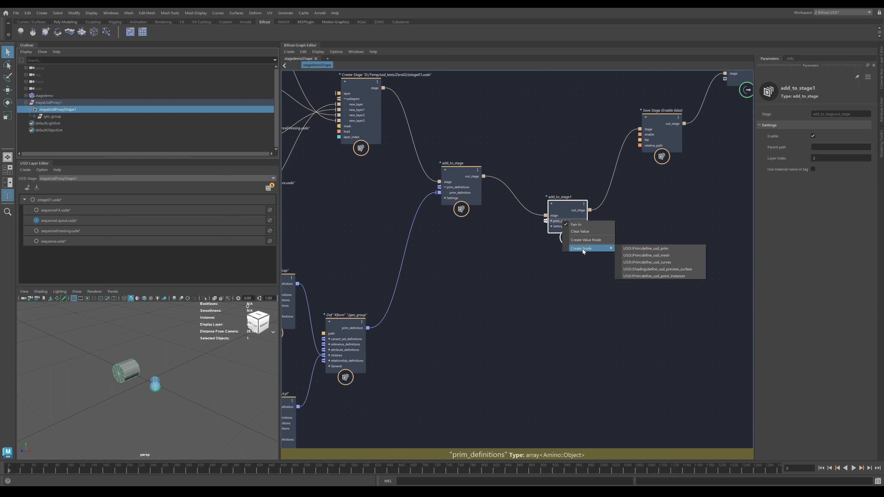
left_click(665, 251)
left_click_drag(486, 408, 486, 370)
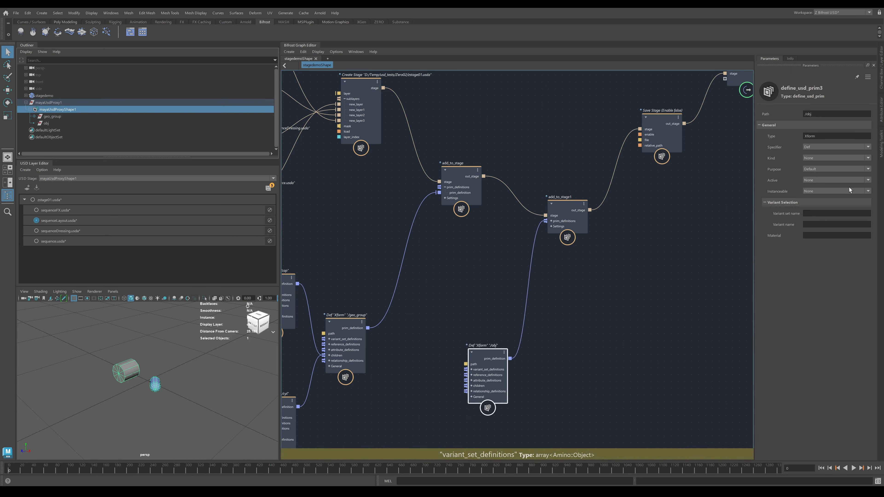
Set the path of the new Xform prim to /usd_mesh.
left_click(823, 113)
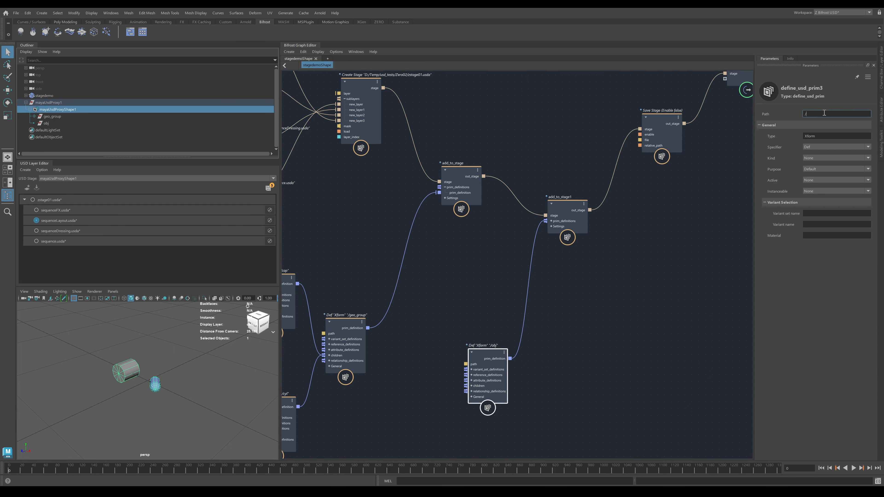
type("/usd_mesg")
key("Return")
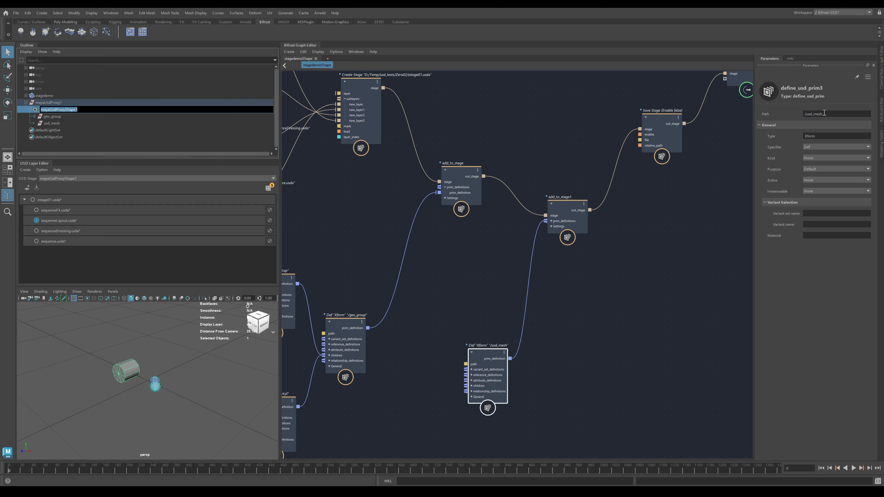
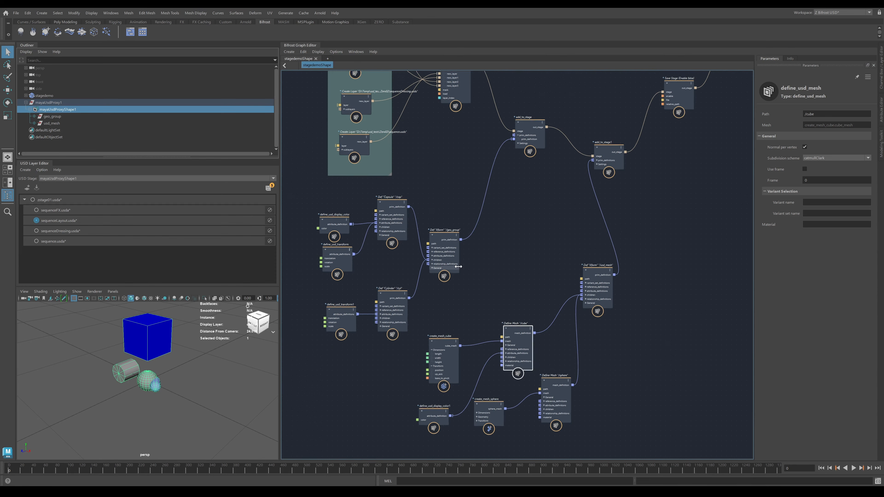
Move the geo_group Xform node farther right of the Capsule and Cylinder nodes.
left_click_drag(442, 251, 505, 210)
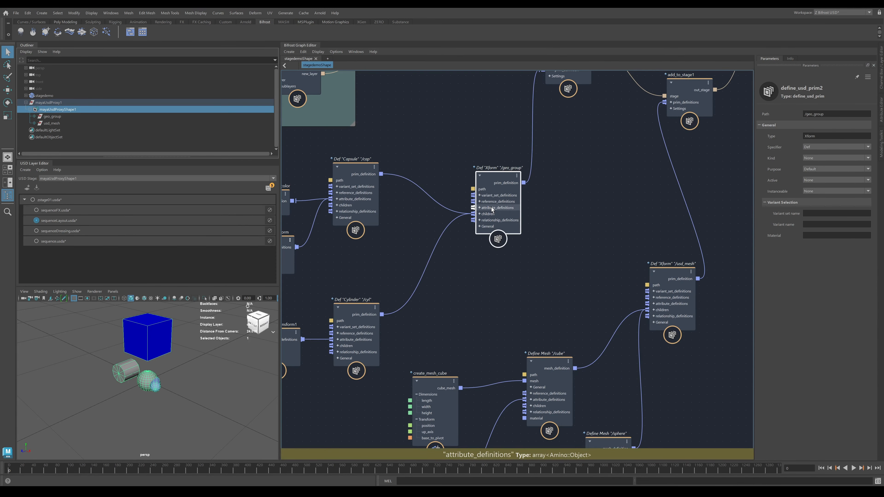
Create define_usd_transform nodes for the attribute_definitions of the /geo_group and /usd_mesh Xform prims.
right_click(493, 208)
mouse_move(520, 238)
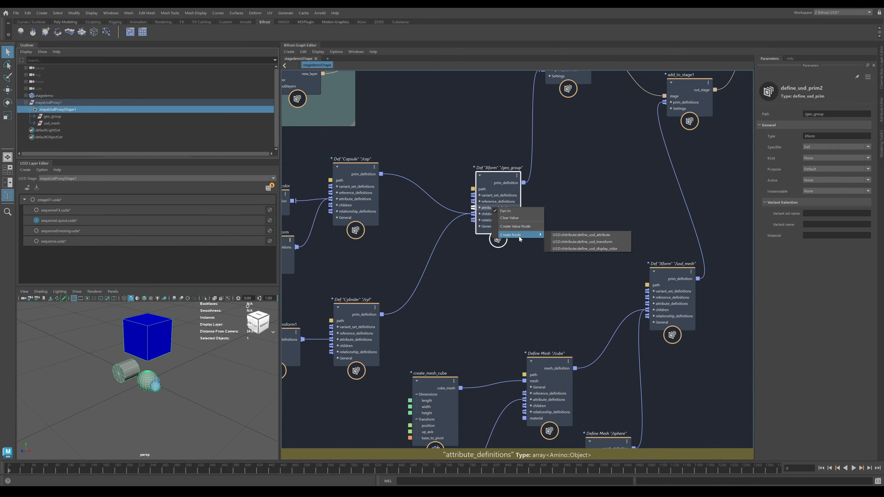
left_click(585, 241)
right_click(647, 304)
mouse_move(673, 330)
left_click(738, 337)
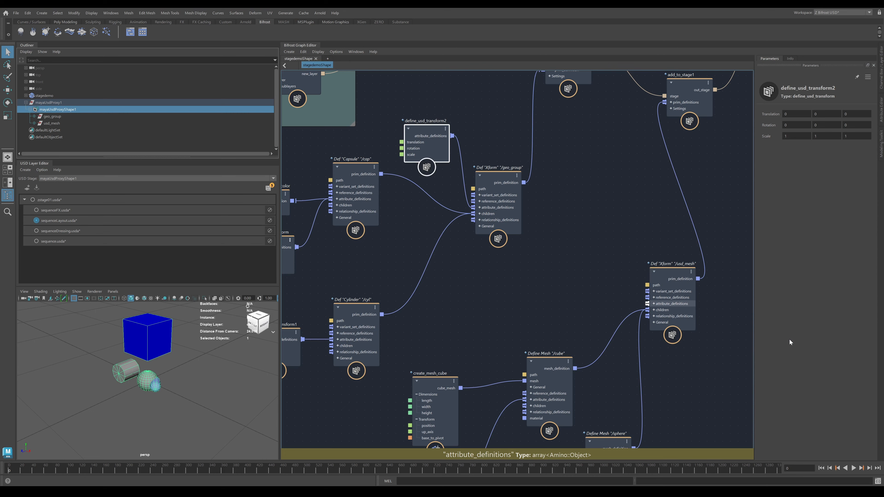
Raise the cube slightly by increasing the Y position of the create_mesh_cube node.
scroll(573, 300, "down", 4)
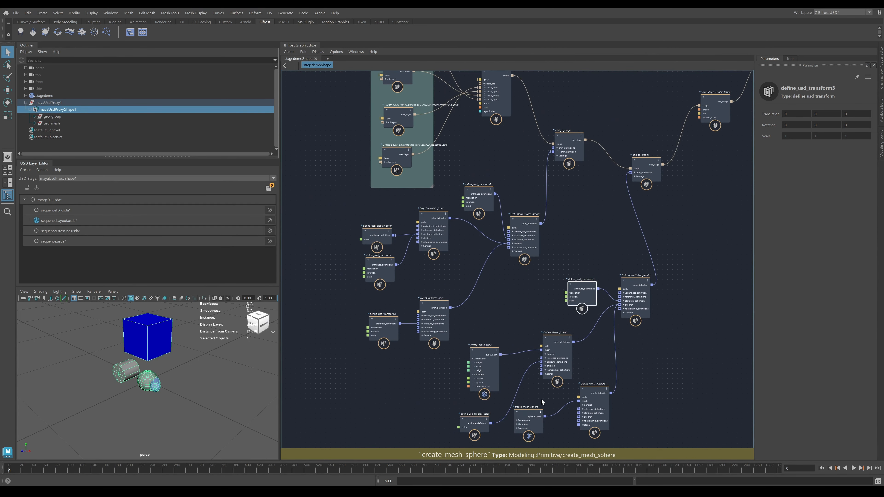
scroll(602, 399, "up", 2)
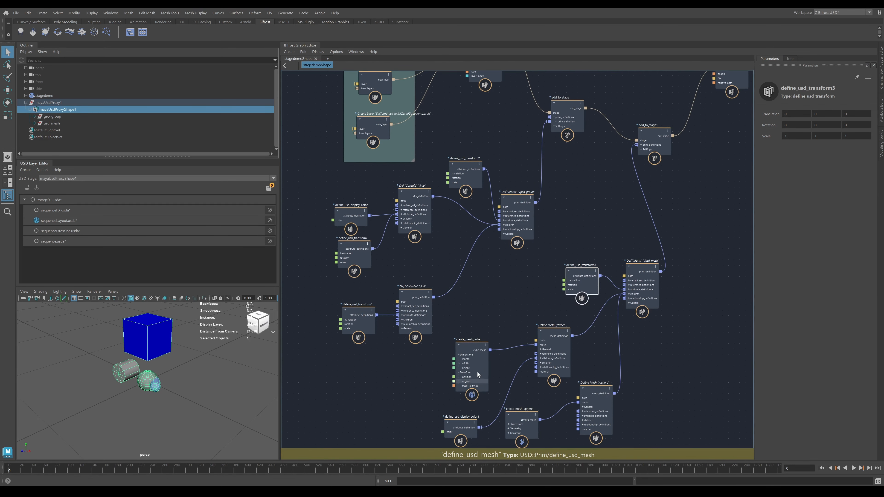
left_click(472, 367)
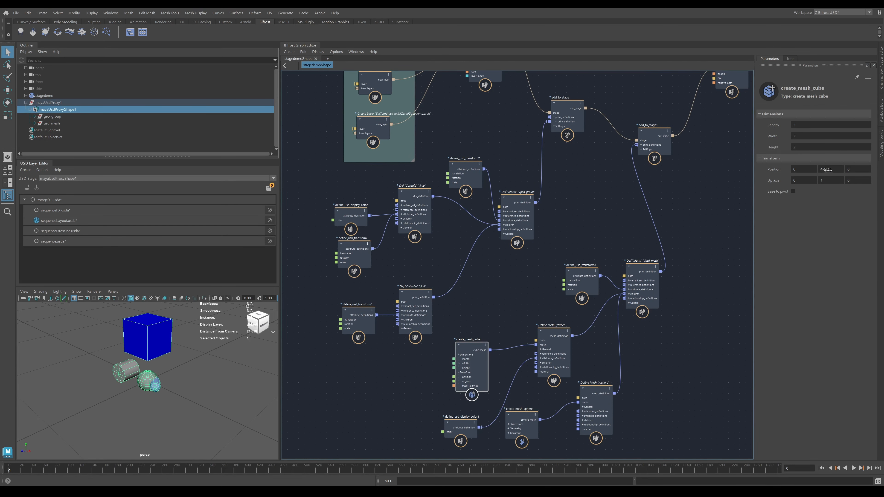
left_click_drag(827, 170, 842, 181)
Set the Z translation of the /usd_mesh group's define_usd_transform node to about -4.164.
left_click(581, 278)
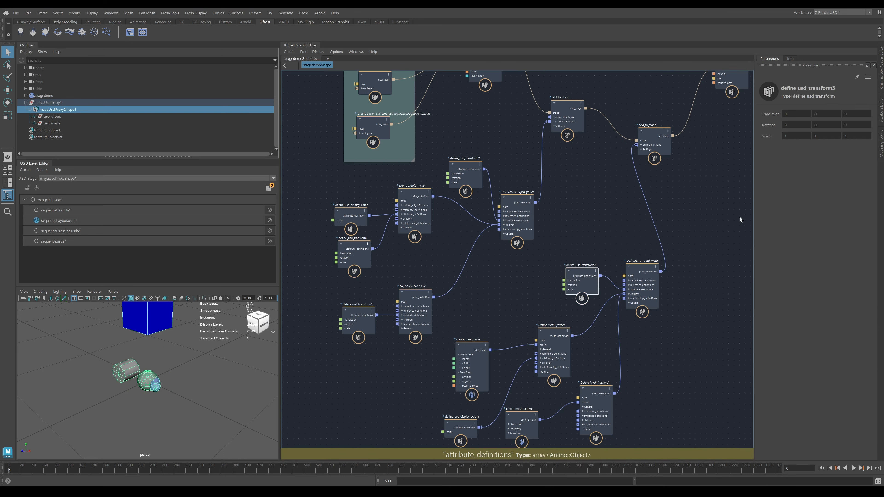
left_click_drag(856, 113, 877, 115)
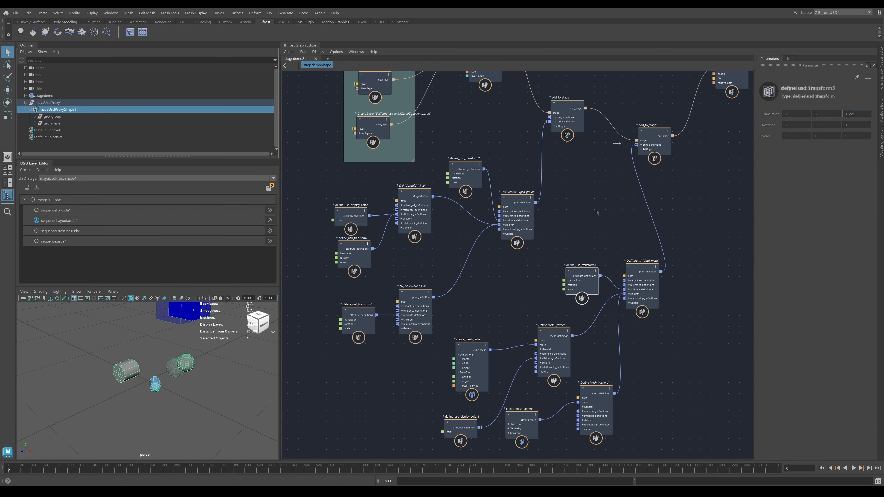
left_click(596, 209)
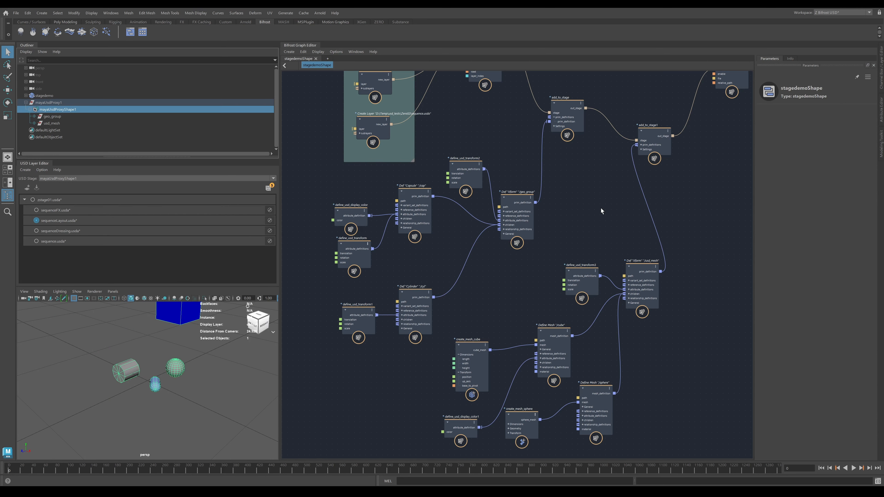
Move the cube's define_usd_display_color1 node slightly away from the create_mesh_cube and create_mesh_sphere nodes.
scroll(600, 208, "down", 3)
left_click_drag(490, 377, 478, 402)
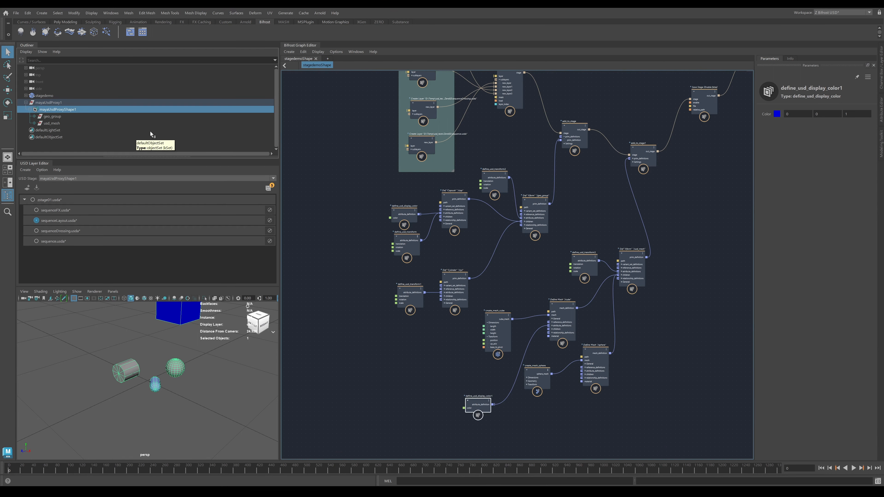
Create a Soccer Ball polygon primitive in the Maya scene.
left_click(42, 13)
mouse_move(83, 39)
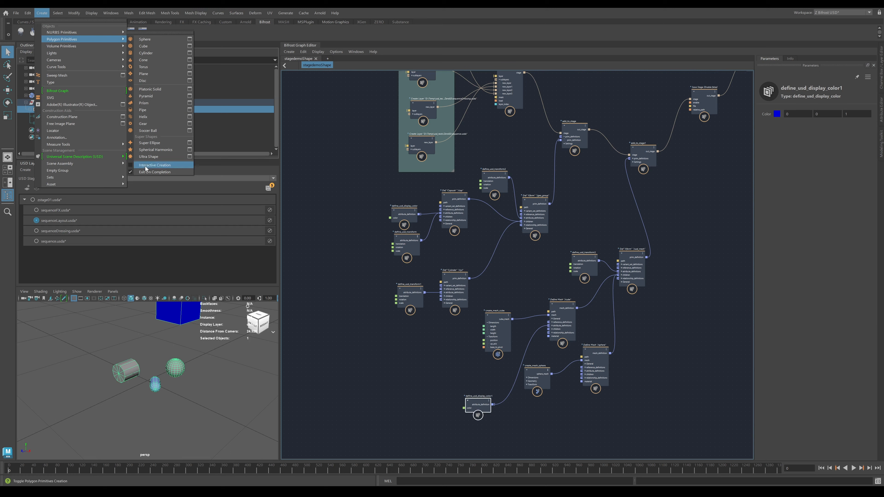
left_click(151, 131)
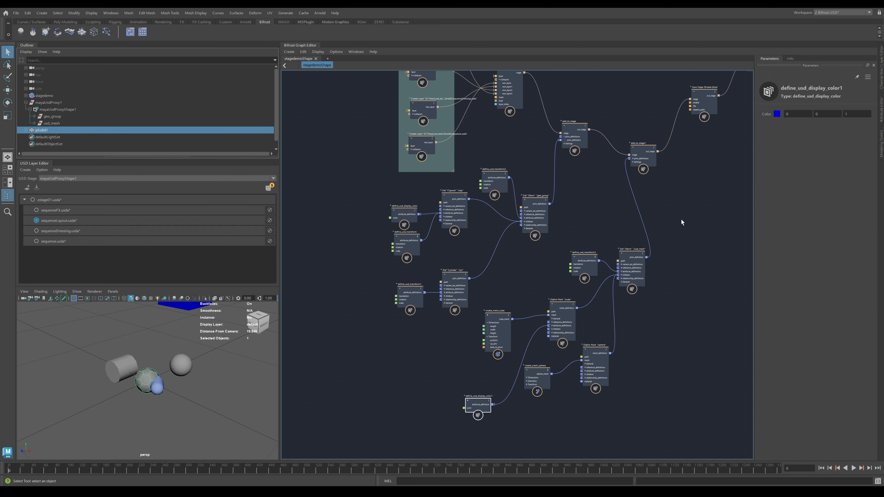
Bring the soccer ball pSolid1 into the Bifrost graph as an input node beside the sphere's Define Mesh node.
scroll(681, 219, "up", 5)
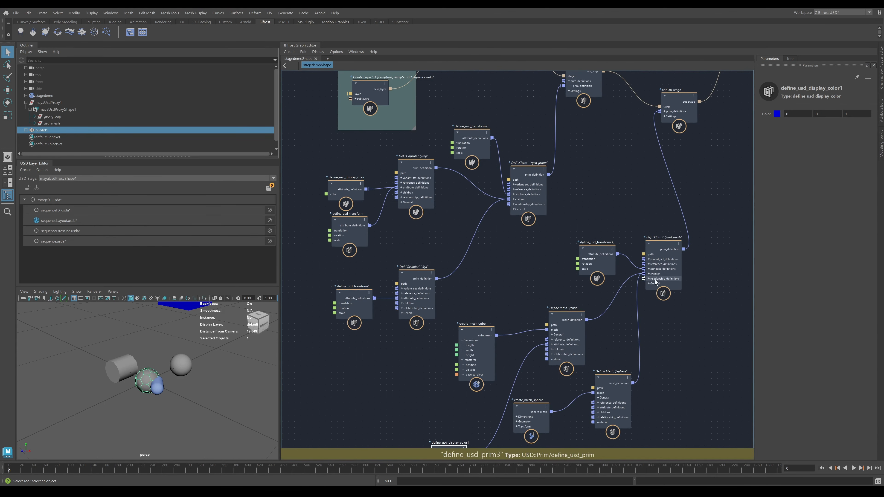
middle_click_drag(677, 356, 575, 287)
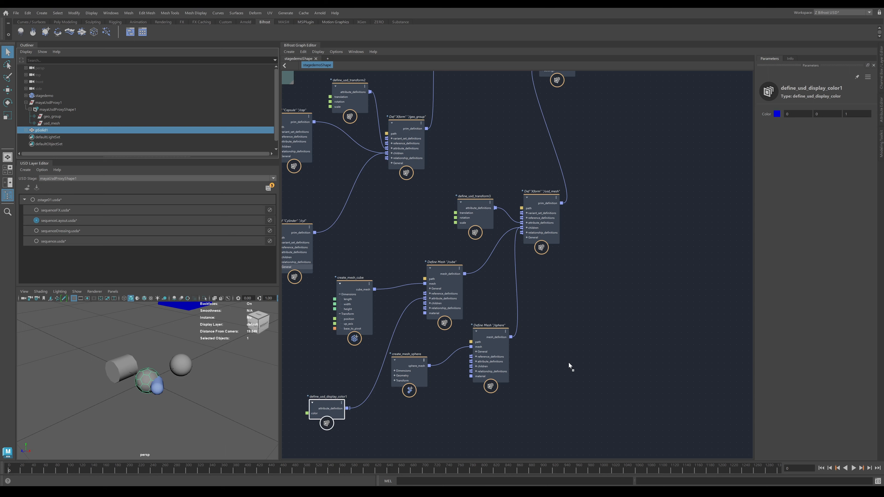
left_click_drag(569, 365, 569, 369)
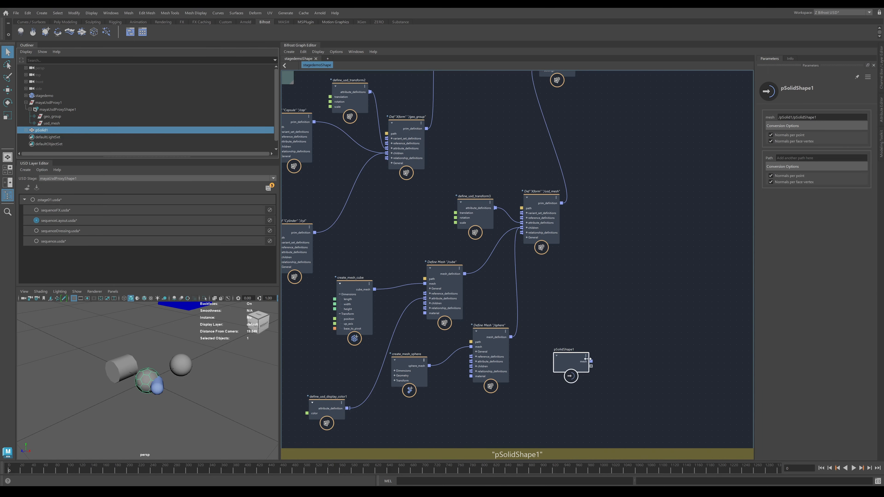
Move add_to_stage1 to the right and slightly lower, and shift the save stage and output nodes farther right.
scroll(604, 277, "down", 10)
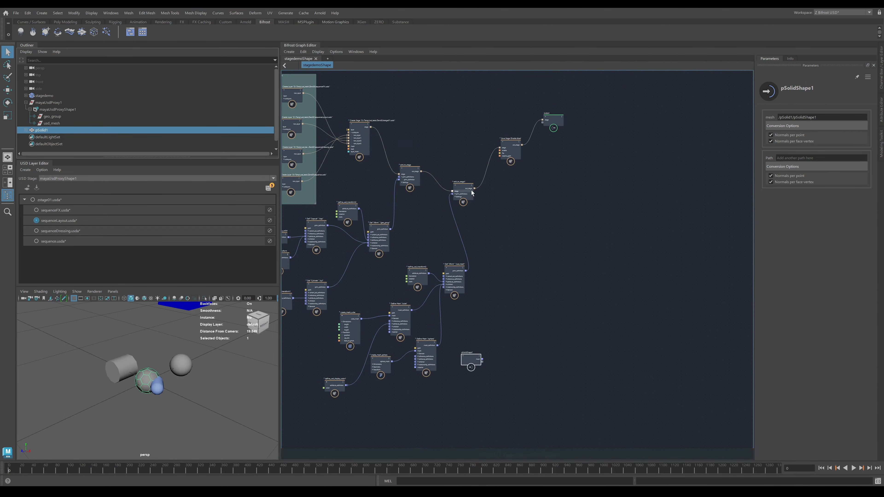
left_click_drag(471, 193, 512, 210)
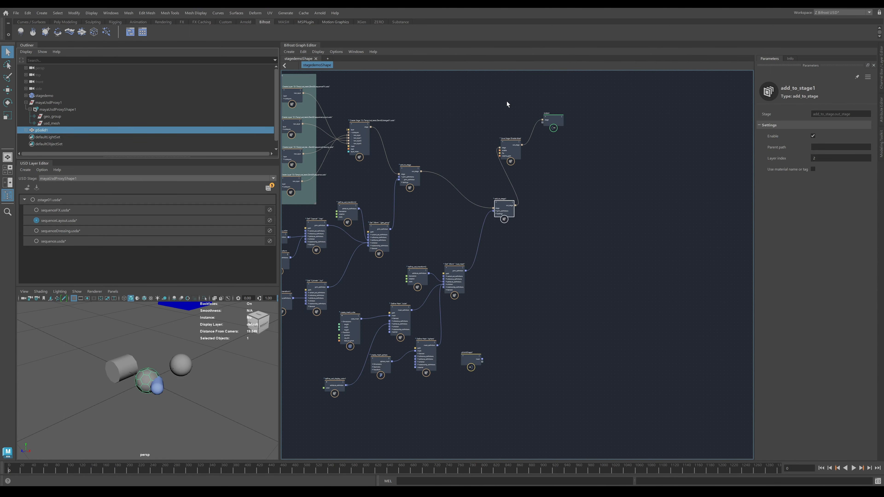
left_click_drag(580, 157, 580, 157)
left_click_drag(518, 153, 600, 160)
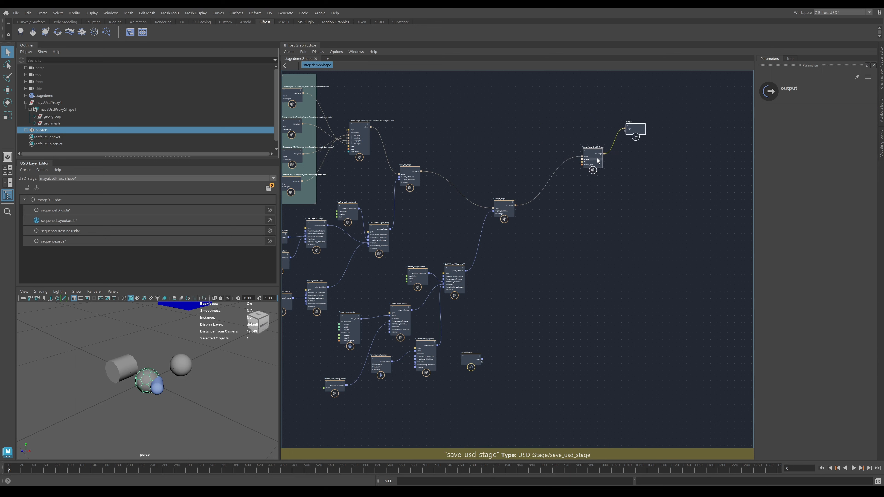
scroll(488, 253, "up", 1)
scroll(488, 252, "up", 3)
left_click(513, 179)
right_click(512, 178)
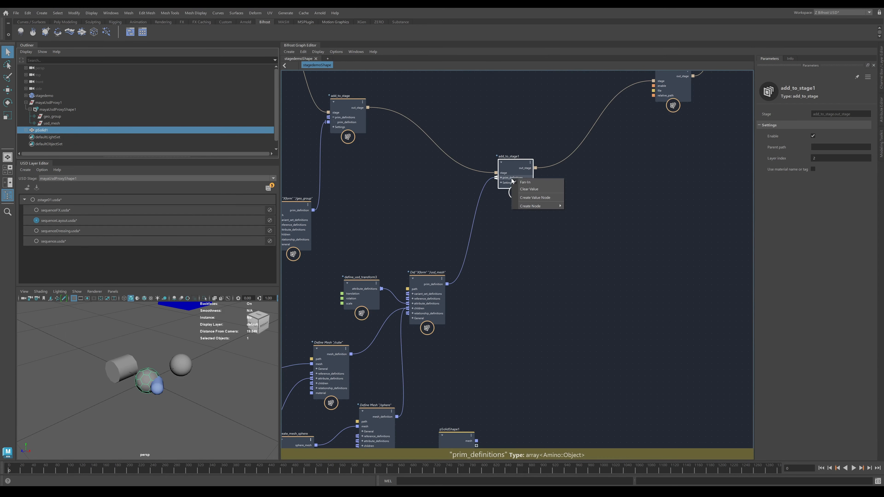
mouse_move(530, 207)
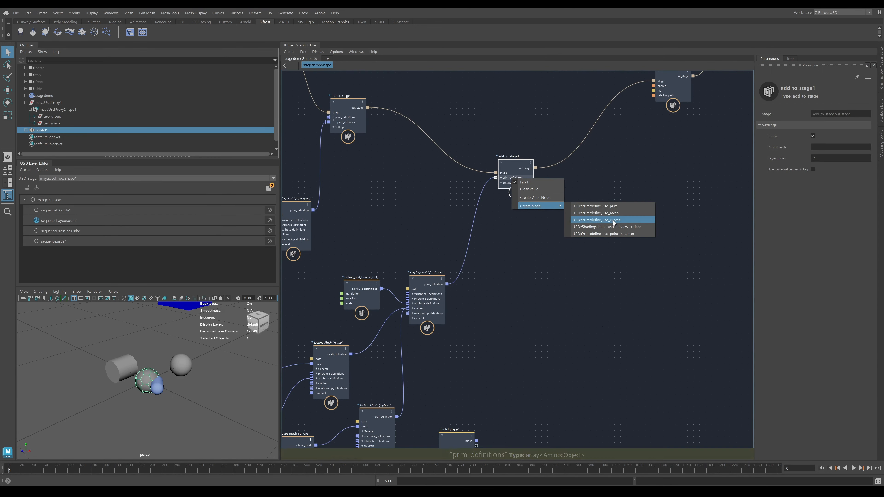
left_click(523, 283)
Create a define_usd_prim node for the children of /usd_mesh and place it near the pSolidShape1 node.
right_click(408, 309)
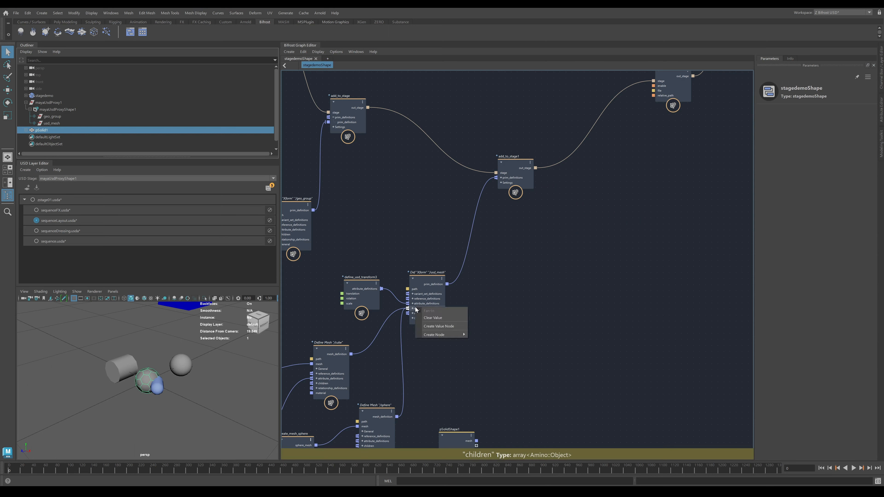
mouse_move(426, 335)
left_click(501, 335)
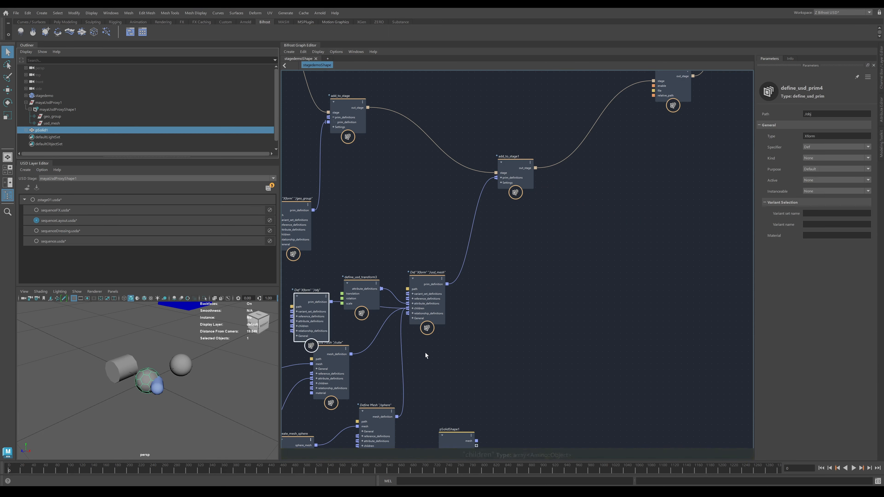
left_click_drag(304, 327, 539, 398)
Move the /usd_mesh Xform node farther right in the graph.
left_click_drag(427, 278, 536, 264)
Set the path of the new child Xform prim to /ball.
left_click(539, 382)
middle_click_drag(540, 397, 559, 307, "alt")
scroll(539, 313, "up", 4)
double_click(825, 115)
type("ball")
key("Return")
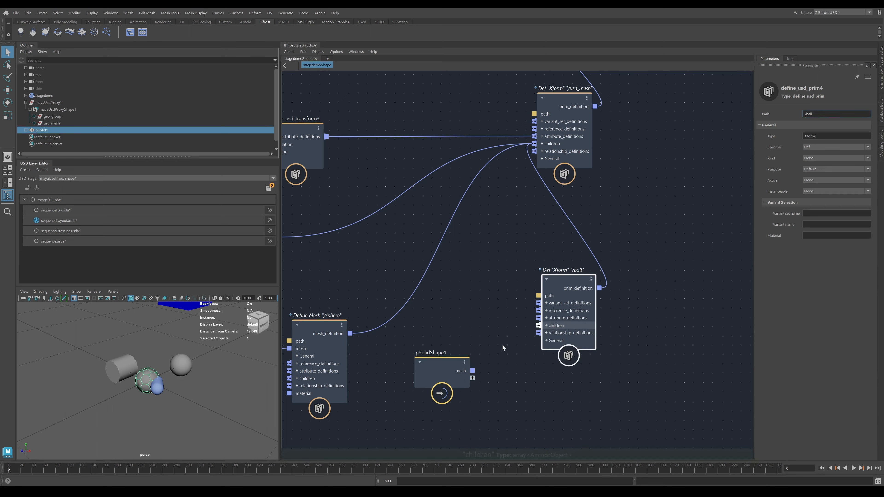
Move the pSolidShape1 node lower in the graph.
left_click_drag(432, 373, 435, 418)
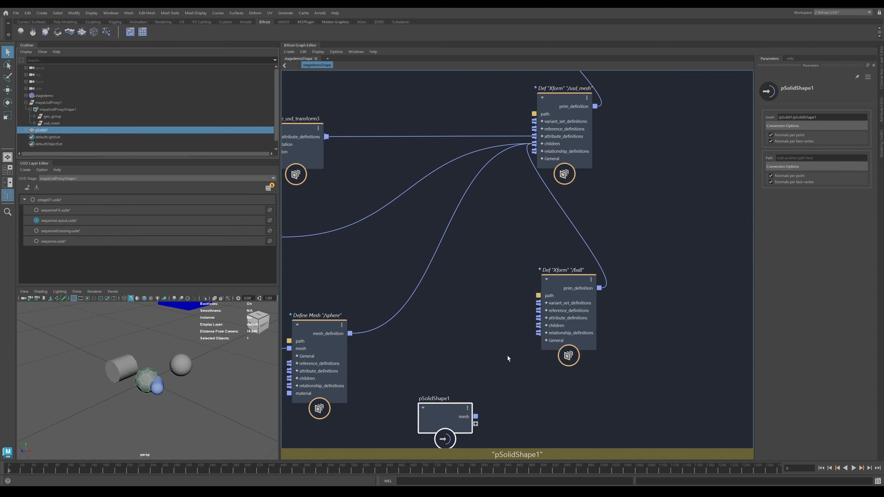
right_click(562, 318)
mouse_move(598, 347)
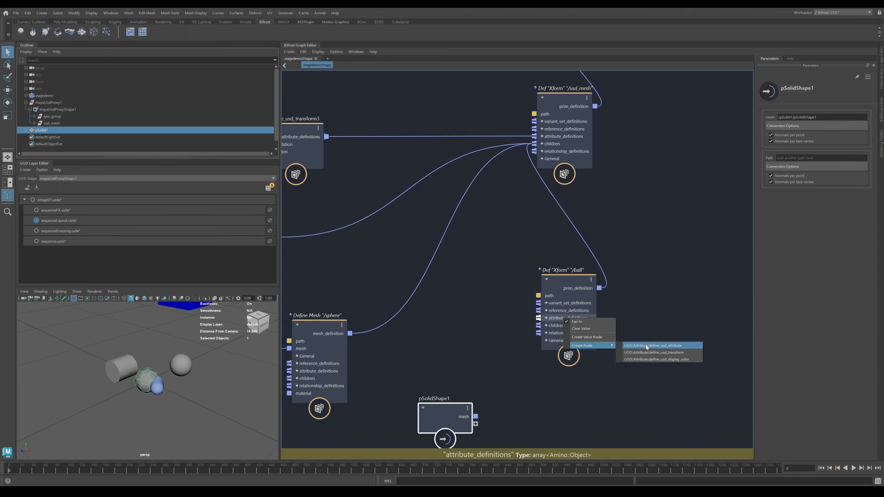
left_click(644, 321)
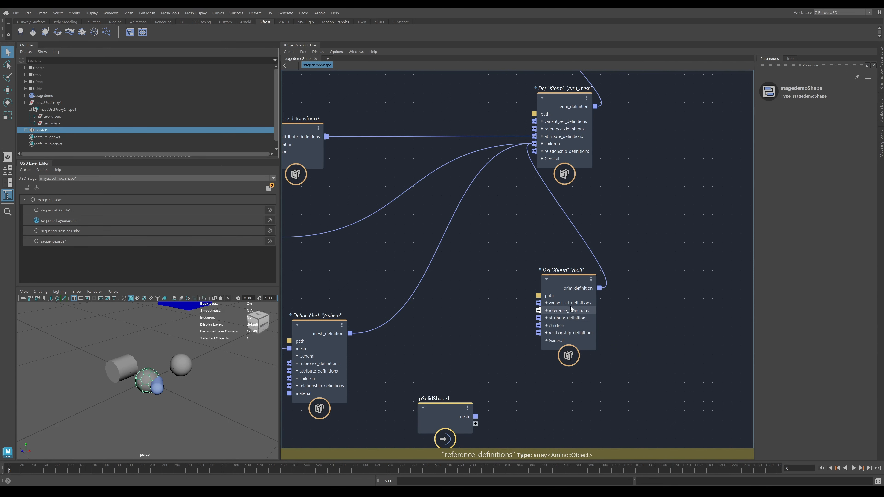
Delete the /ball Xform prim node.
scroll(483, 306, "down", 3)
middle_click_drag(482, 313, 521, 287)
left_click_drag(581, 271, 537, 285)
key("Delete")
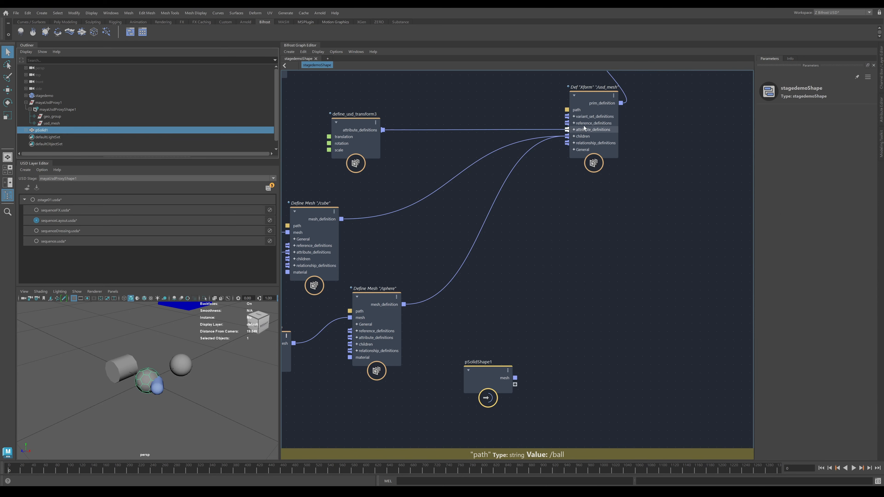
Create a define_usd_mesh node for the children of /usd_mesh and place it to the right of the sphere's Define Mesh node.
right_click(585, 137)
mouse_move(604, 163)
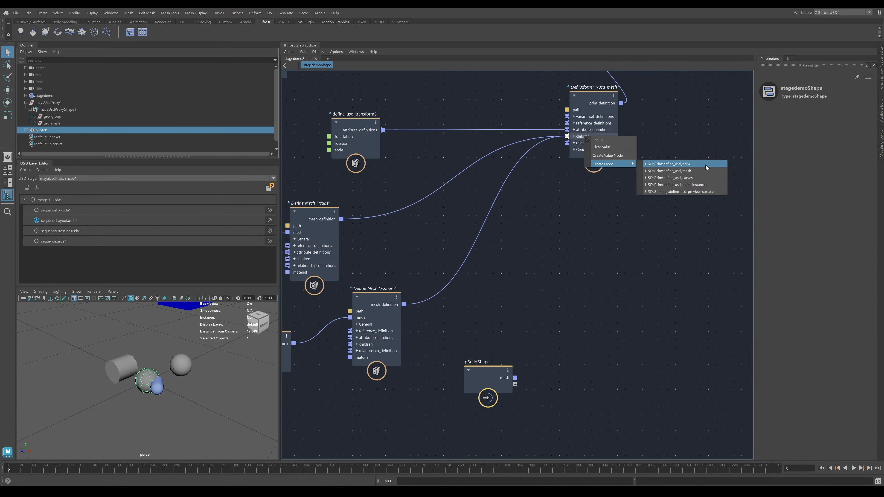
left_click(697, 170)
left_click_drag(518, 304, 541, 272)
Set the path of the new Define Mesh node to /ball.
double_click(811, 114)
type("ball")
key("Return")
Shift pSolidShape1 to the left and connect its mesh output to the mesh input of the /ball Define Mesh node.
left_click_drag(488, 371, 439, 381)
left_click_drag(468, 387, 518, 291)
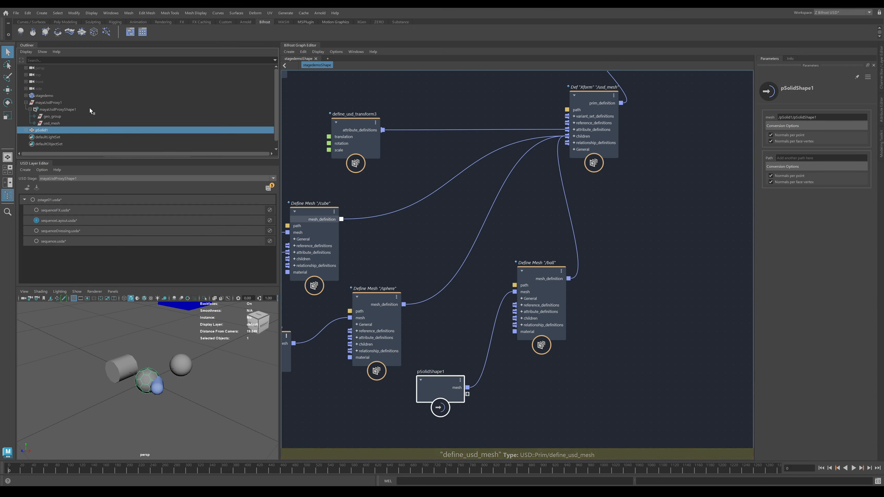
Expand usd_mesh in the Outliner and select its ball prim to inspect it in the viewport.
left_click(34, 123)
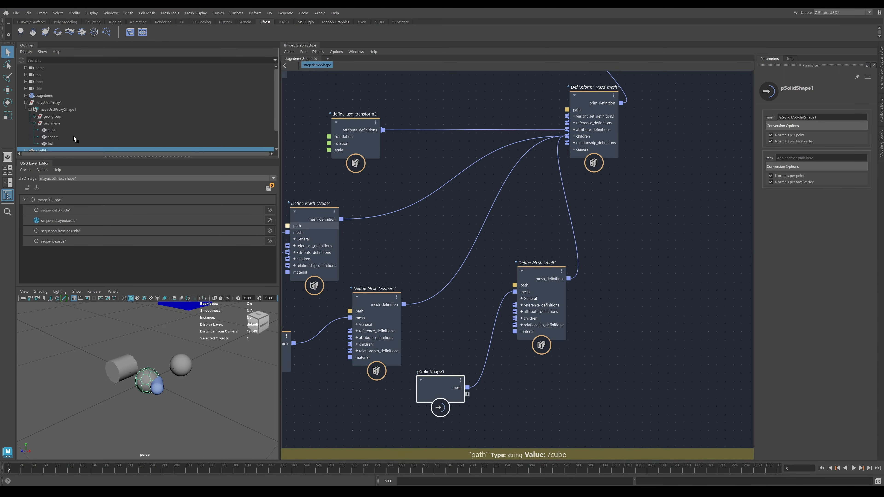
left_click(50, 144)
scroll(197, 379, "up", 3)
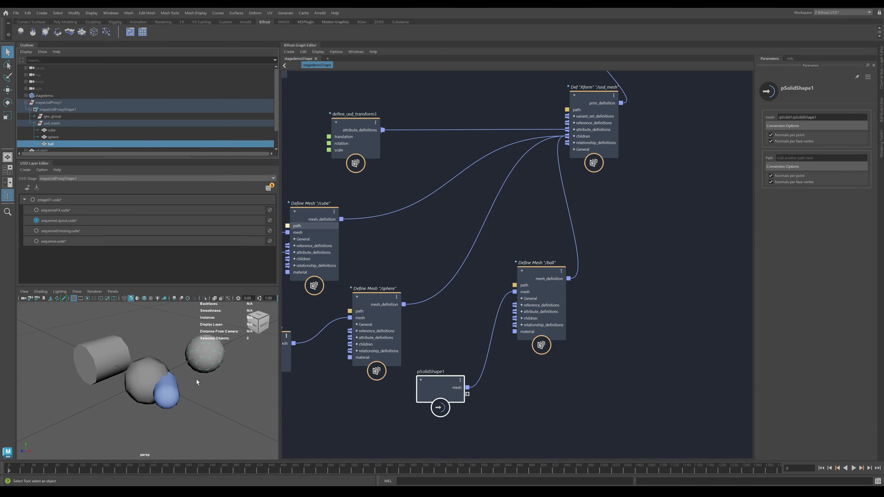
Move define_usd_transform3 closer to the /usd_mesh Xform node.
scroll(199, 378, "down", 10)
left_click_drag(361, 139, 394, 135)
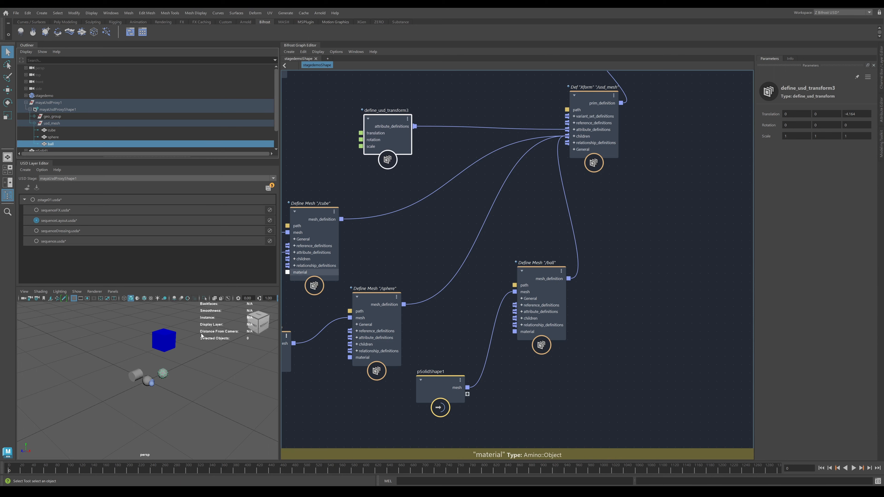
Select the original pSolid1 soccer ball in the Outliner and hide it.
scroll(53, 140, "down", 1)
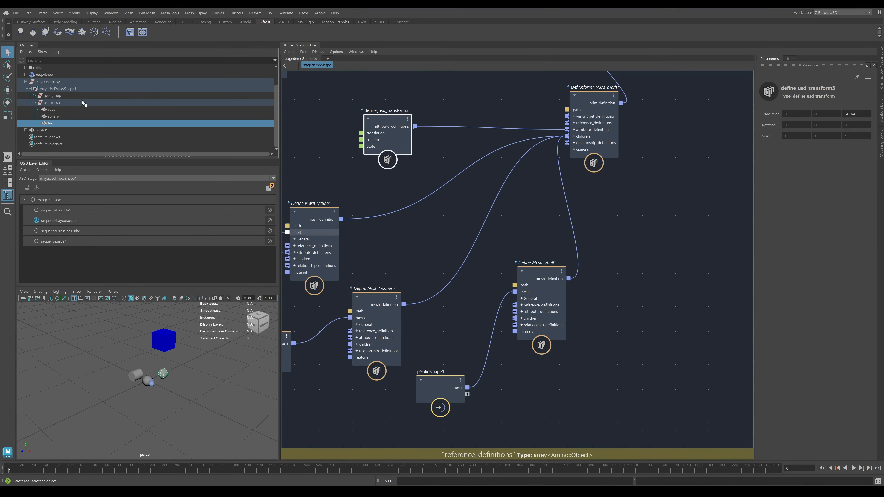
left_click(39, 130)
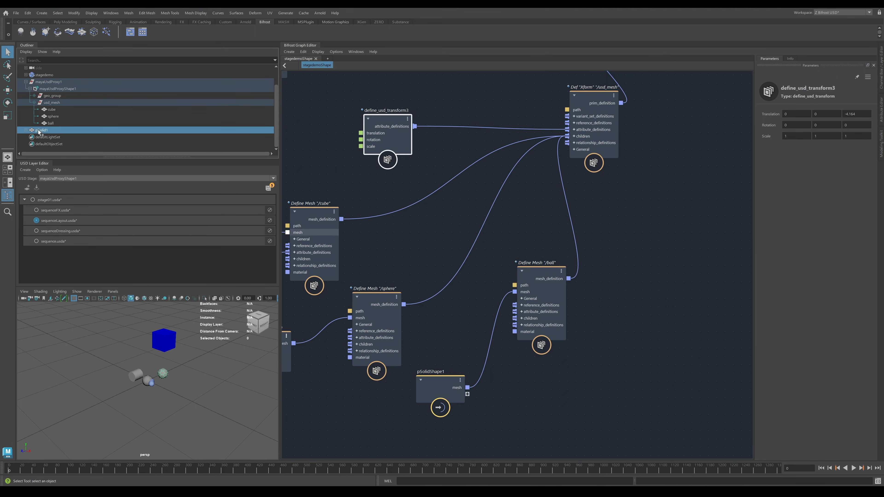
scroll(40, 132, "up", 1)
scroll(40, 132, "down", 1)
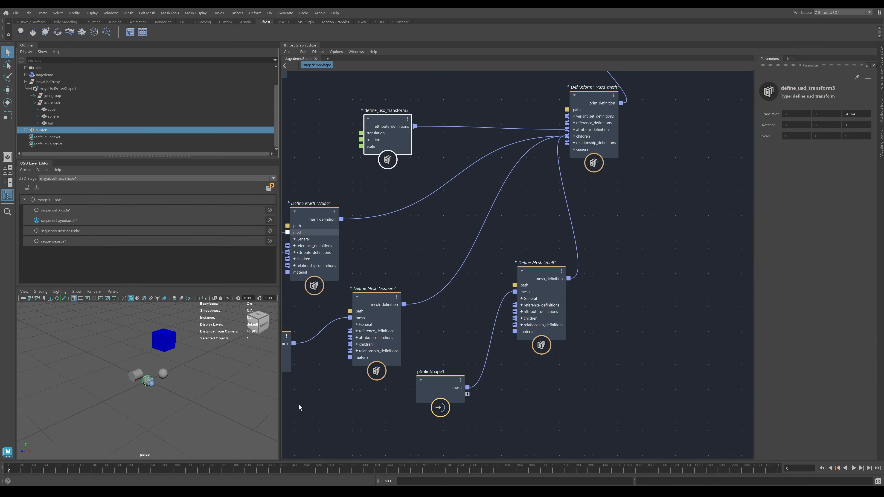
scroll(537, 294, "up", 2)
scroll(537, 293, "up", 1)
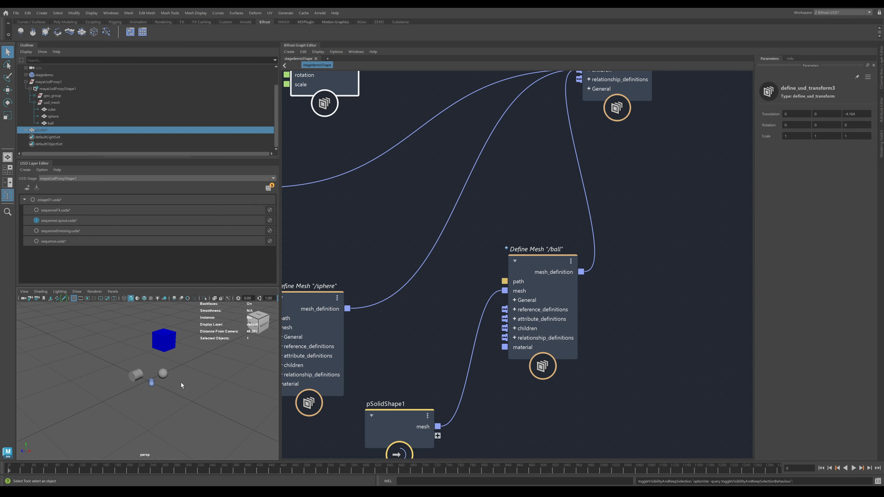
Add a define_usd_transform node to the attribute definitions of the /sphere Define Mesh node and set its X translation to about -2.874.
scroll(171, 382, "up", 5)
scroll(171, 380, "up", 2)
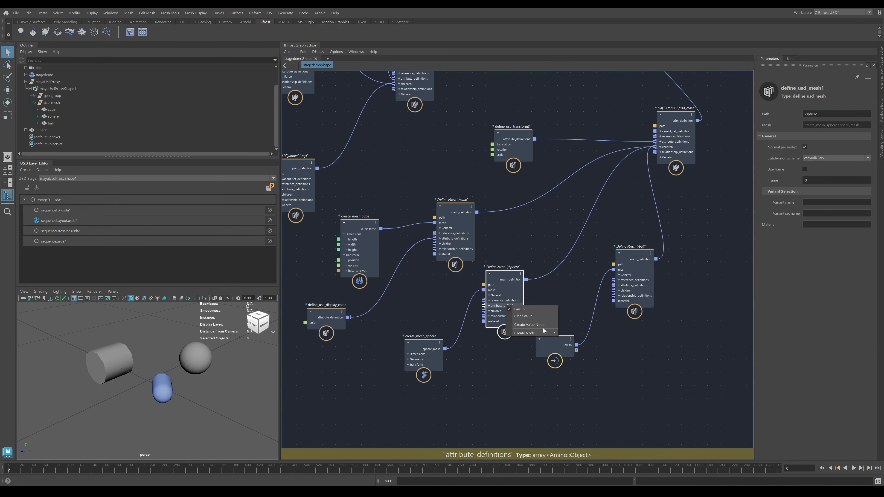
mouse_move(540, 333)
left_click(595, 339)
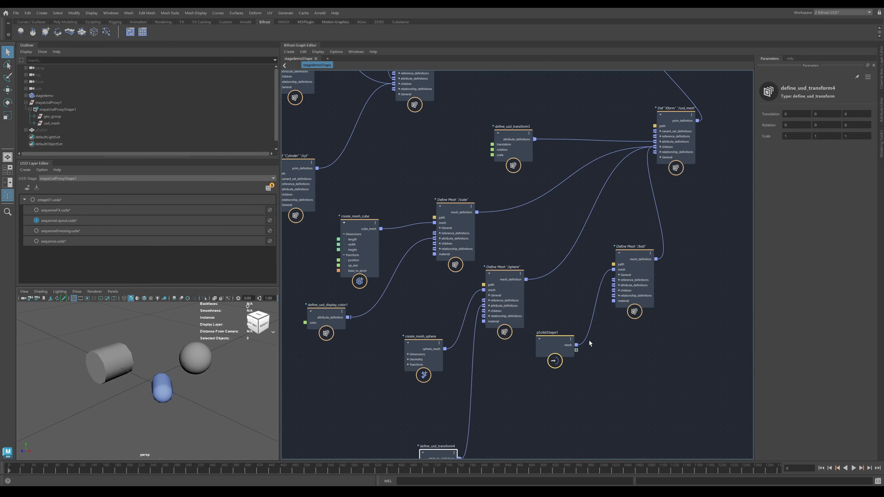
left_click_drag(434, 454, 434, 405)
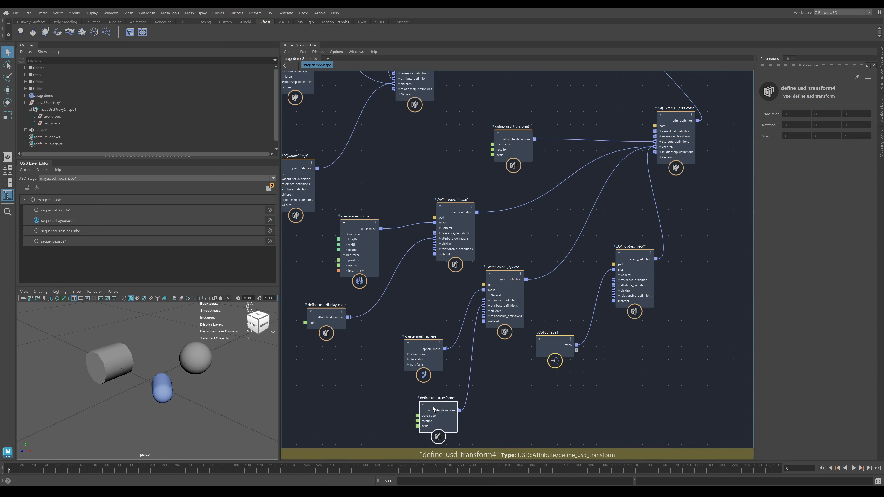
left_click_drag(789, 114, 587, 141, "ctrl")
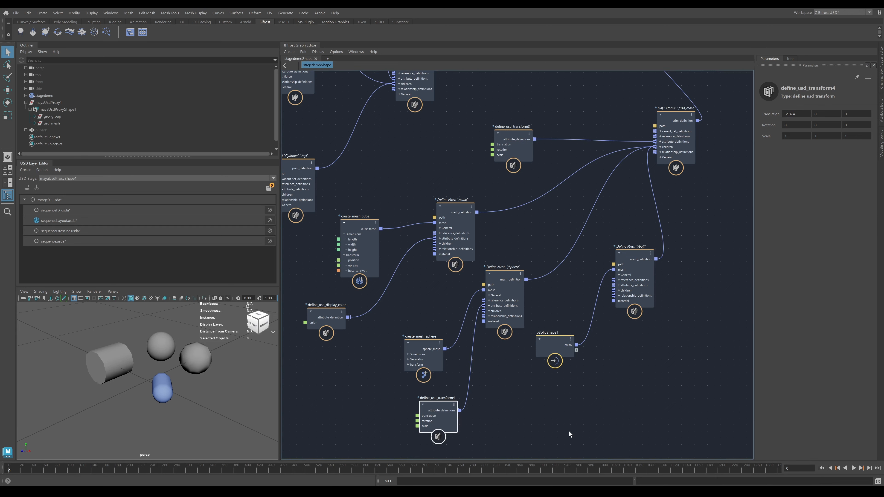
Place pSolidShape1 close to the /ball Define Mesh node and move add_to_stage1 to the right of the /usd_mesh Xform node.
left_click_drag(554, 350, 576, 307)
scroll(577, 359, "down", 3)
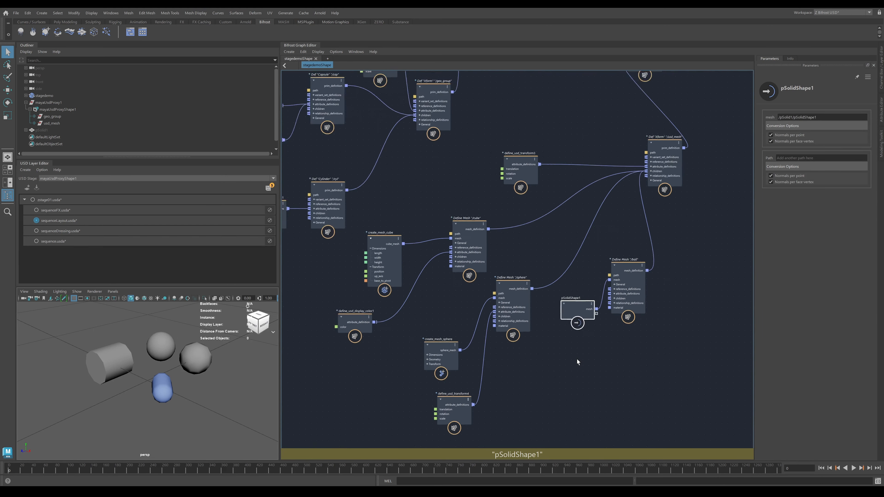
middle_click_drag(591, 371, 542, 403, "alt")
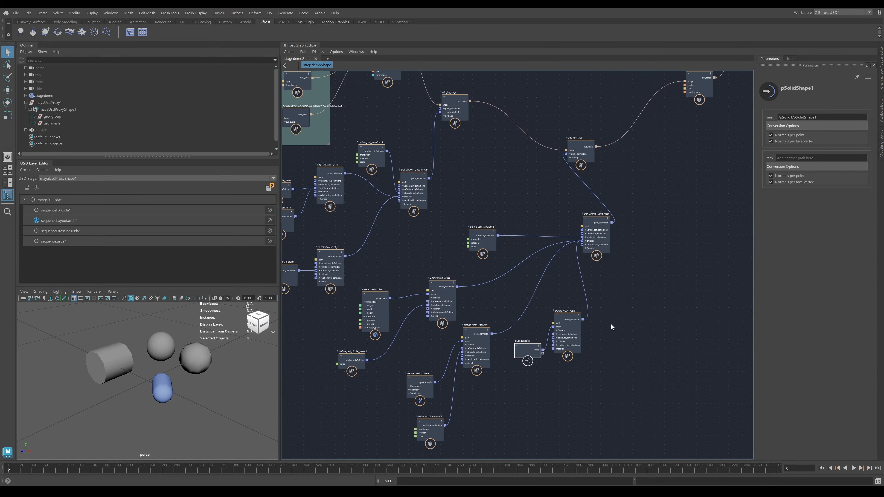
scroll(610, 324, "down", 1)
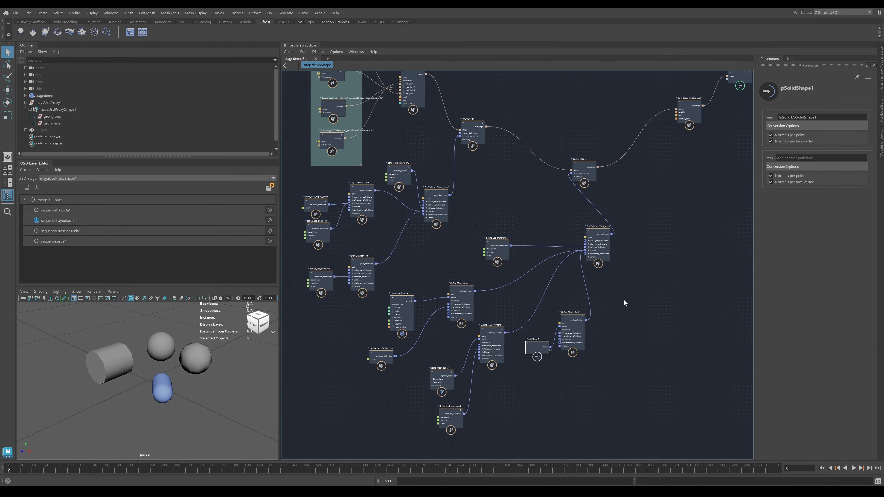
scroll(526, 218, "down", 1)
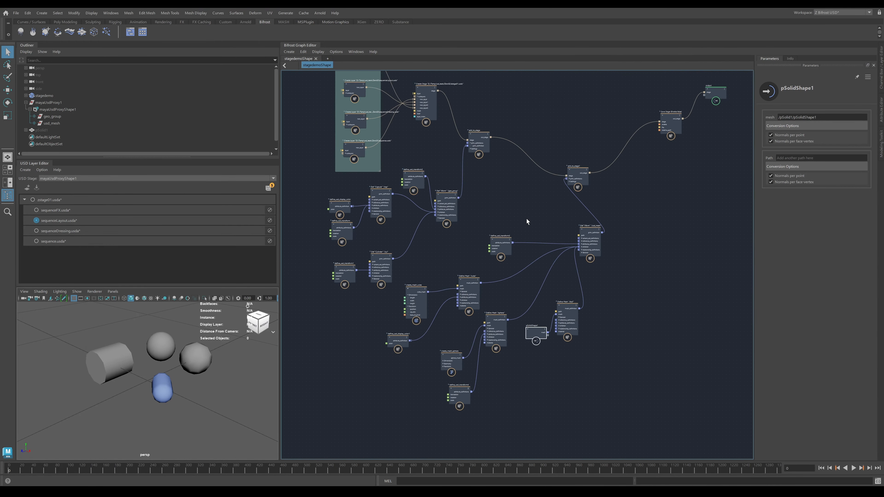
left_click_drag(584, 177, 635, 206)
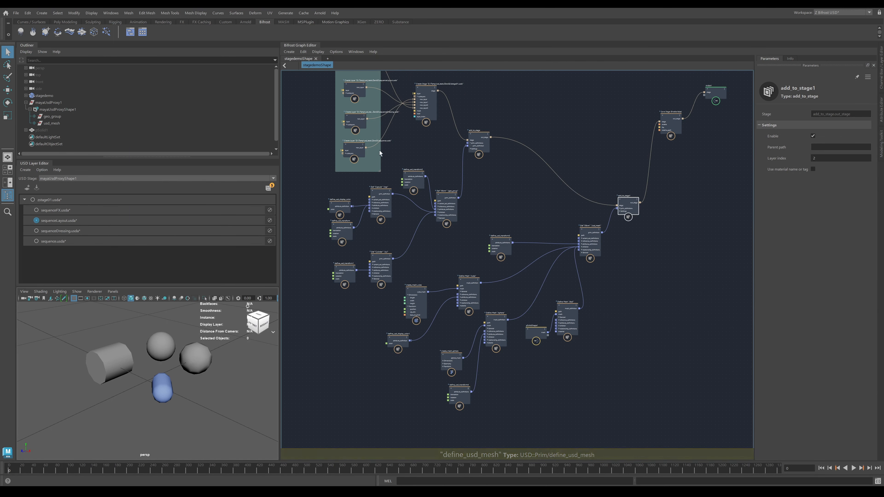
middle_click_drag(368, 161, 342, 165)
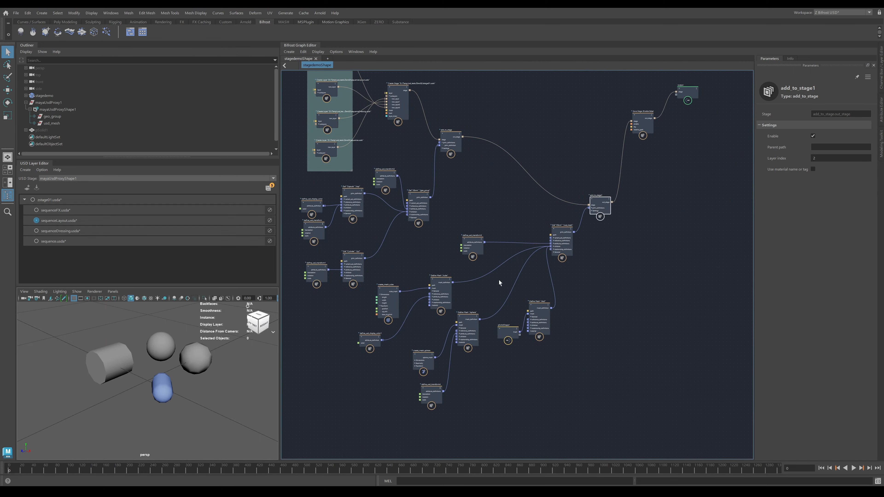
Shift the usd_mesh branch down as a block, reposition add_to_stage1, and place define_usd_display_color1 below create_mesh_cube.
left_click_drag(499, 379, 593, 401)
left_click_drag(565, 244, 574, 272)
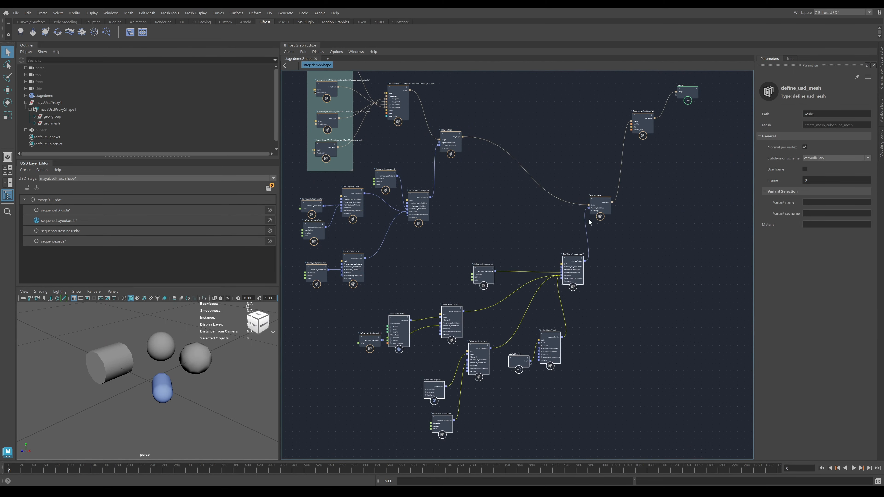
left_click_drag(599, 209, 623, 219)
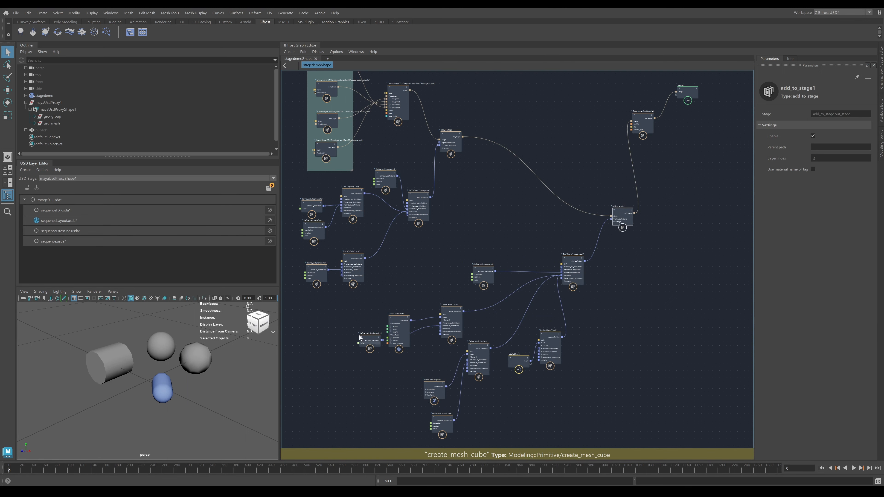
left_click(364, 343)
left_click_drag(363, 344, 393, 379)
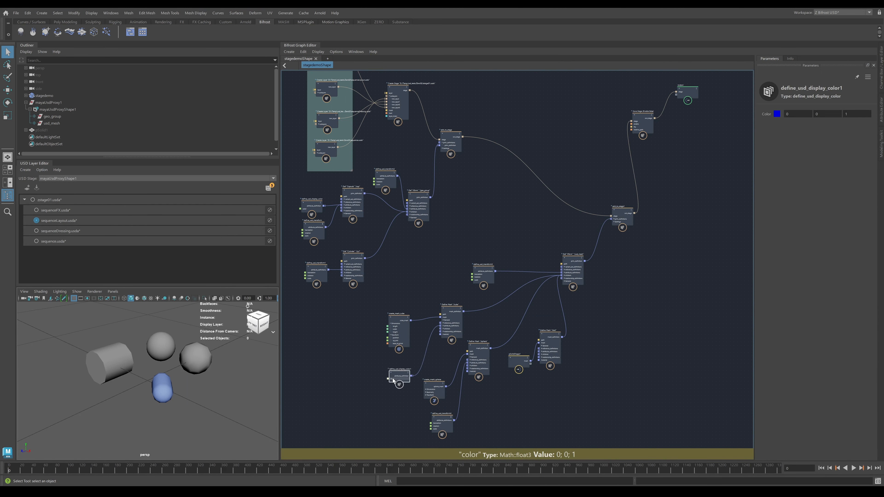
Select the geo_group branch and its add_to_stage node to check the layer index it writes to.
middle_click_drag(393, 287, 465, 331, "alt")
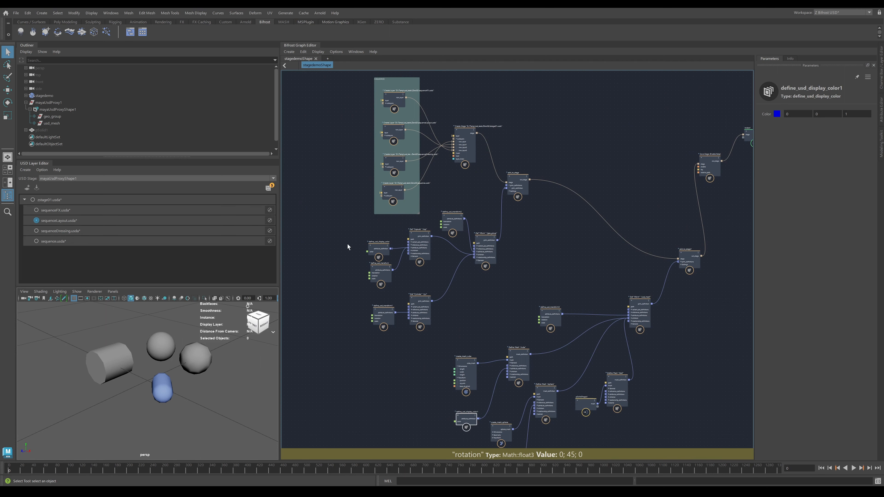
scroll(487, 304, "up", 3)
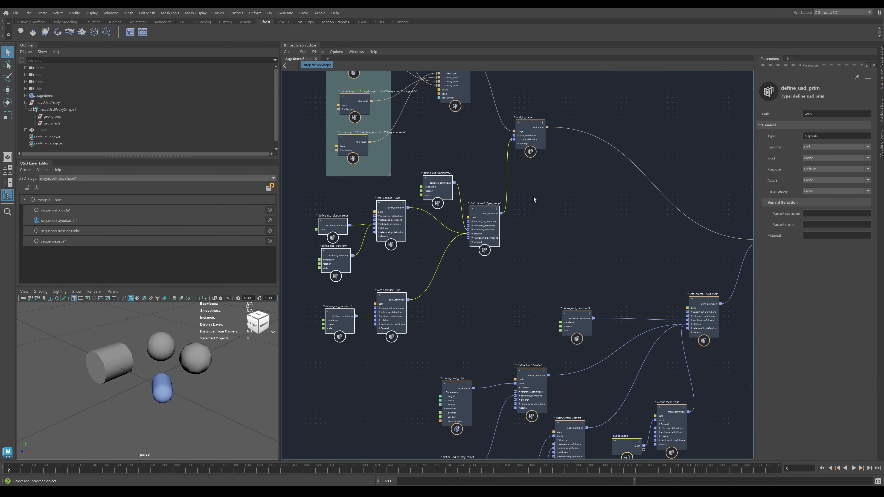
left_click(539, 136)
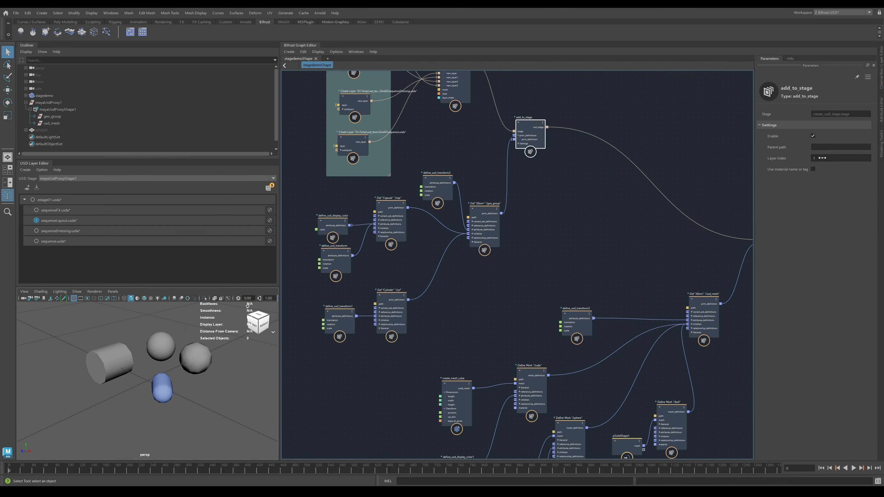
Enable saving on the save_usd_stage node.
middle_click_drag(576, 245, 310, 287)
left_click(537, 149)
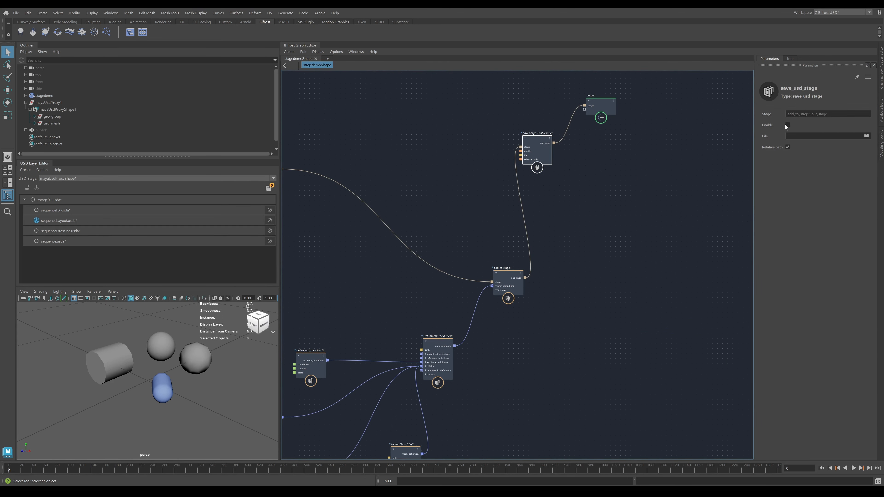
left_click(787, 125)
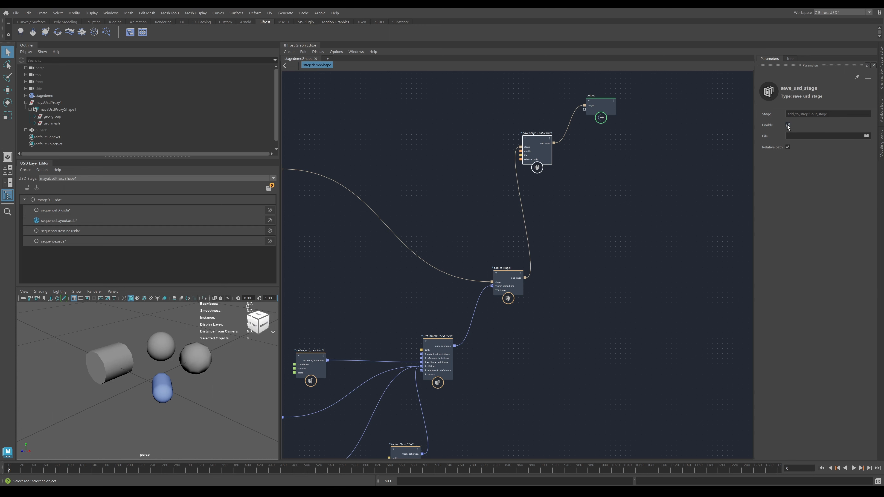
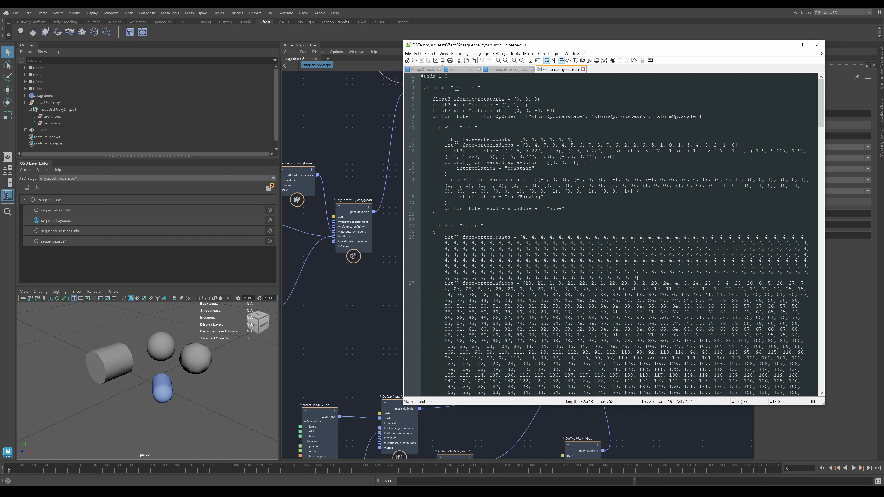
Examine the usd_mesh transforms and the cube, sphere and ball mesh definitions in sequenceLayout.usda, and minimize the text editor.
double_click(466, 129)
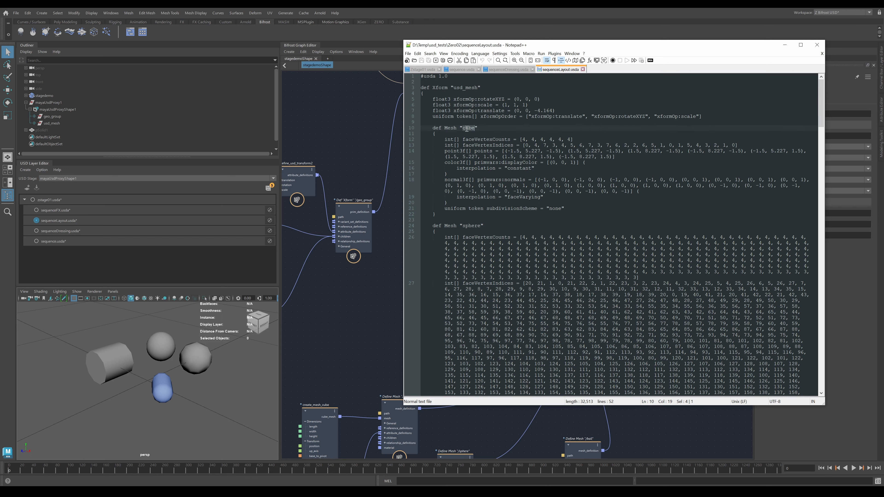
left_click(486, 104)
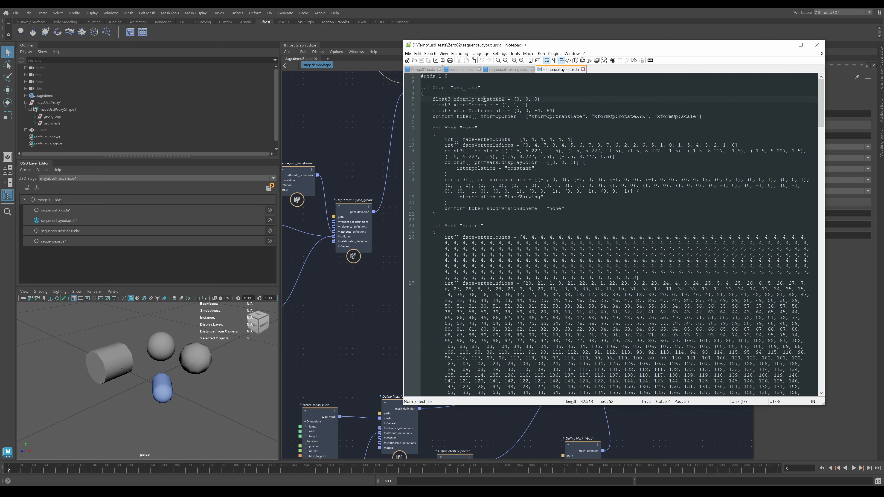
left_click(489, 111)
double_click(470, 225)
left_click_drag(820, 91, 820, 228)
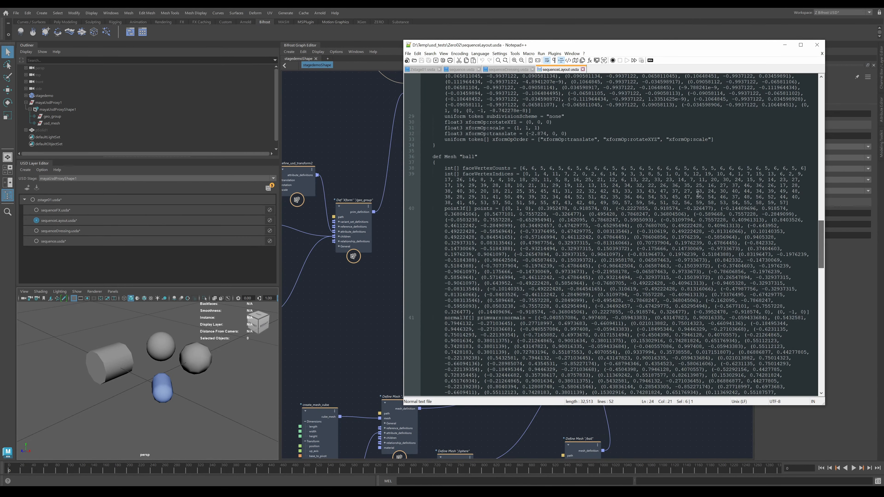
double_click(467, 156)
left_click(785, 45)
Look over the complete Bifrost node graph and all stage objects in the viewport.
scroll(522, 293, "down", 5)
middle_click_drag(522, 293, 527, 250, "alt")
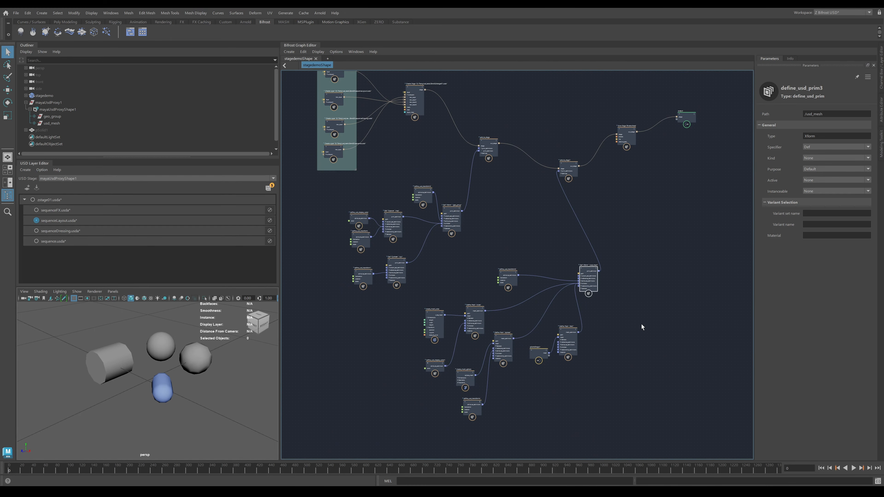
middle_click_drag(537, 230, 532, 275, "alt")
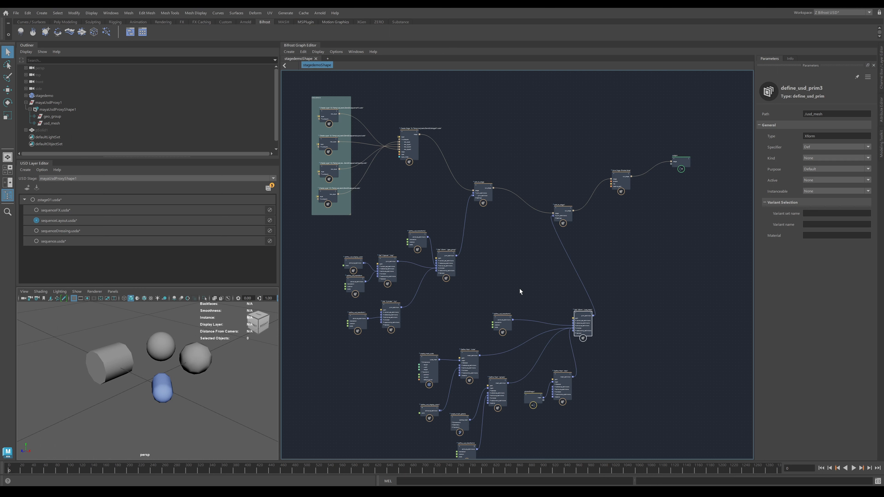
middle_click_drag(520, 288, 524, 235, "alt")
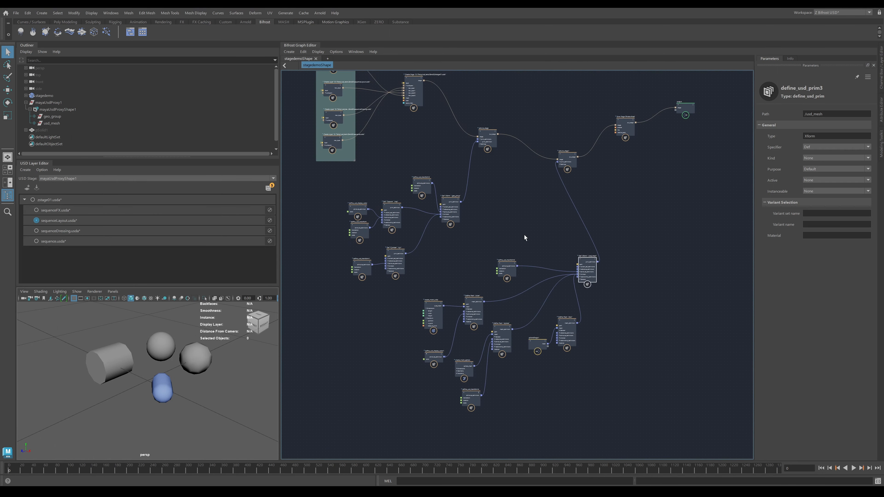
left_click(524, 235)
scroll(153, 365, "down", 5)
middle_click_drag(153, 365, 139, 388, "alt")
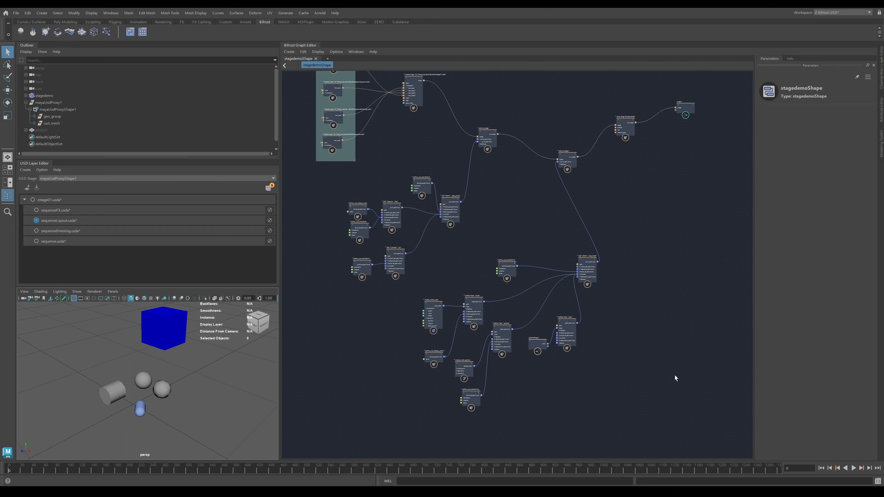
Switch to the browser to view the SubLayers example in the USD glossary, and minimize it.
key("alt+Tab")
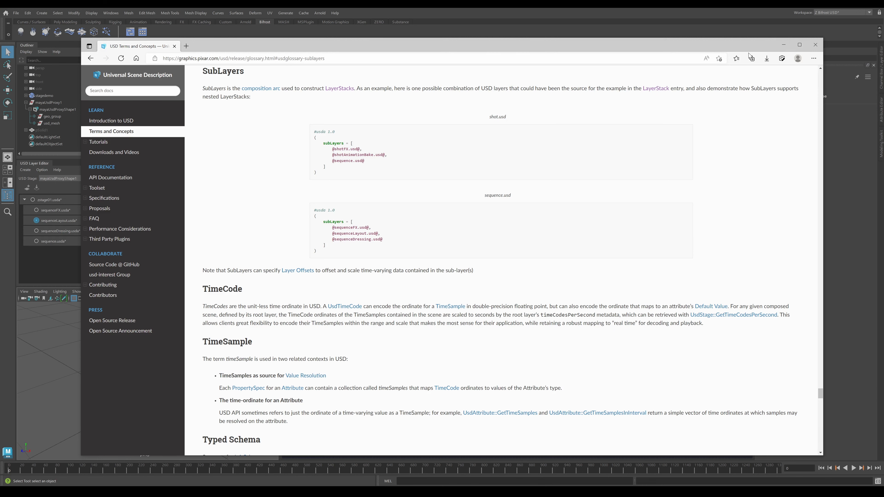
left_click(782, 46)
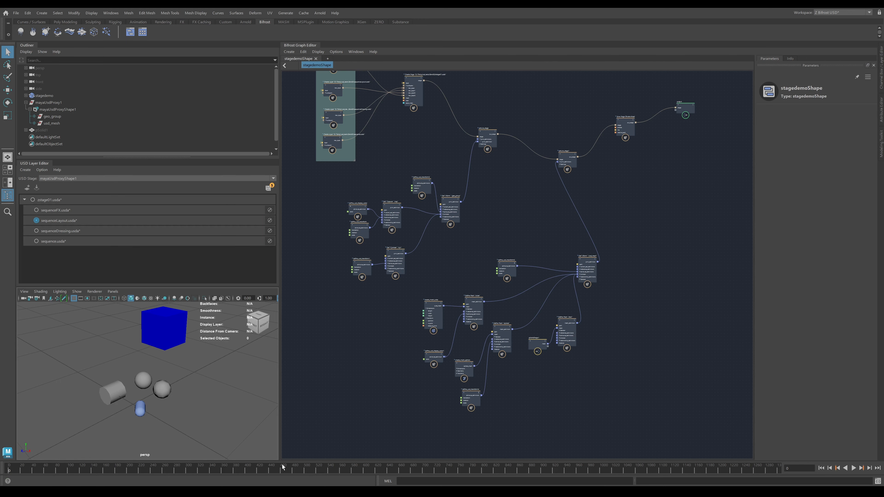
Switch to the other Maya session and expand the loaded USD stage's shape, geo_group and usd_mesh in the Outliner.
mouse_move(254, 492)
left_click(276, 471)
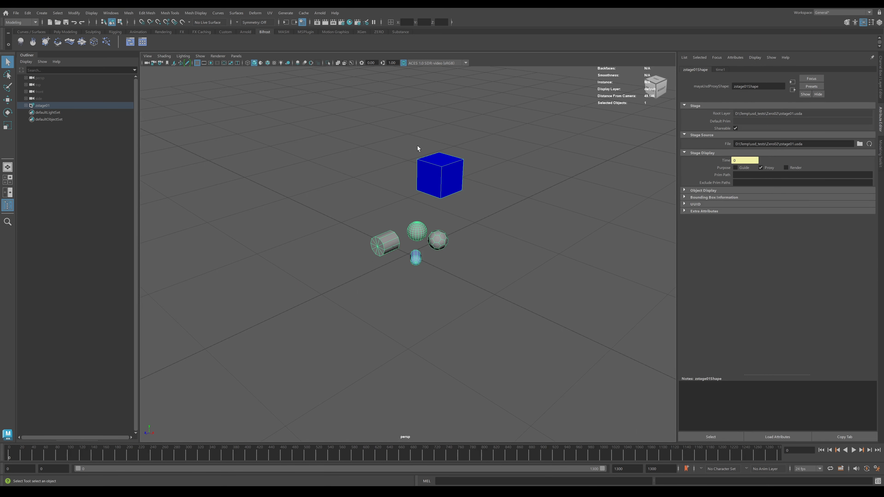
left_click(42, 106)
left_click(26, 105)
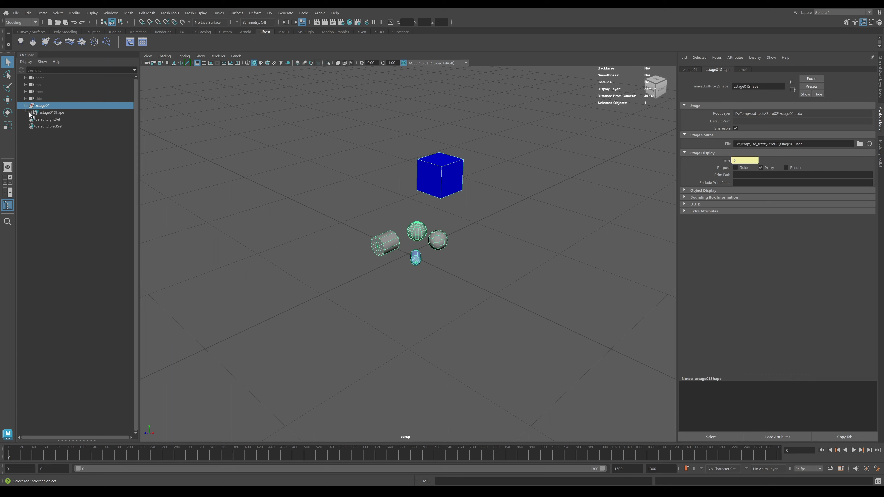
left_click(30, 112)
left_click(34, 119)
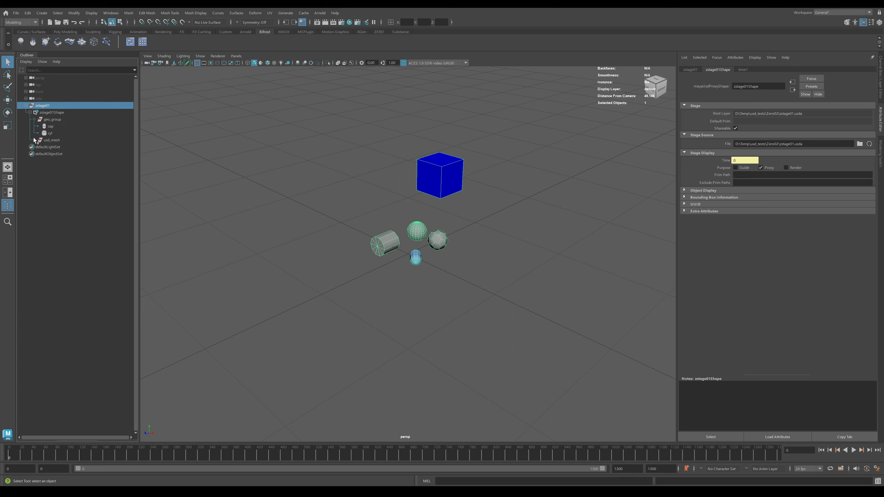
left_click(34, 139)
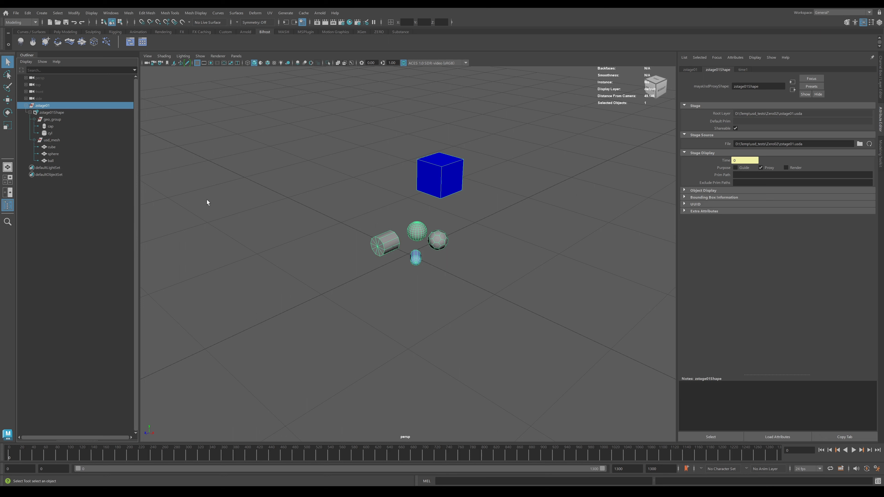
Clear the selection and open the USD Layer Editor to show the loaded stage's sublayers.
left_click(218, 199)
left_click(111, 13)
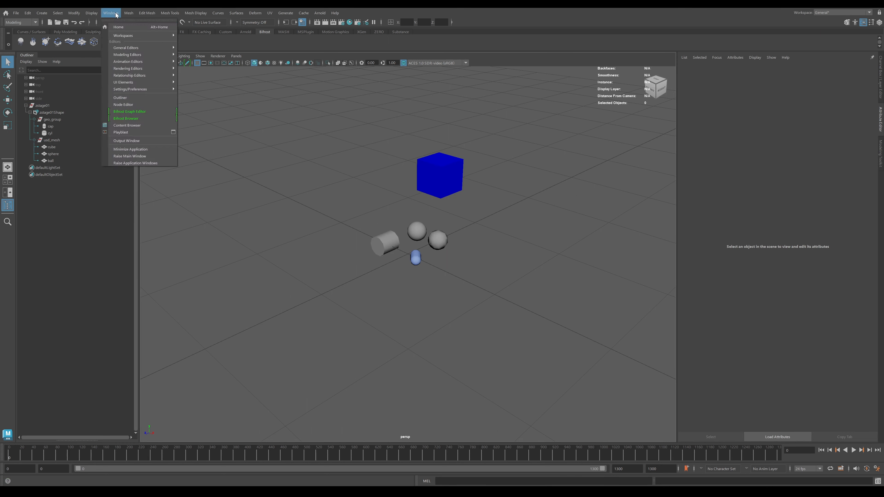
mouse_move(139, 48)
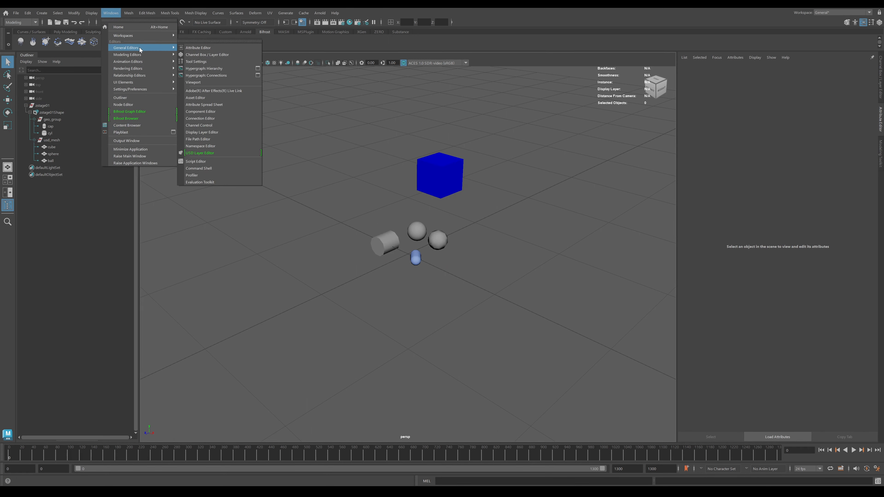
left_click(209, 156)
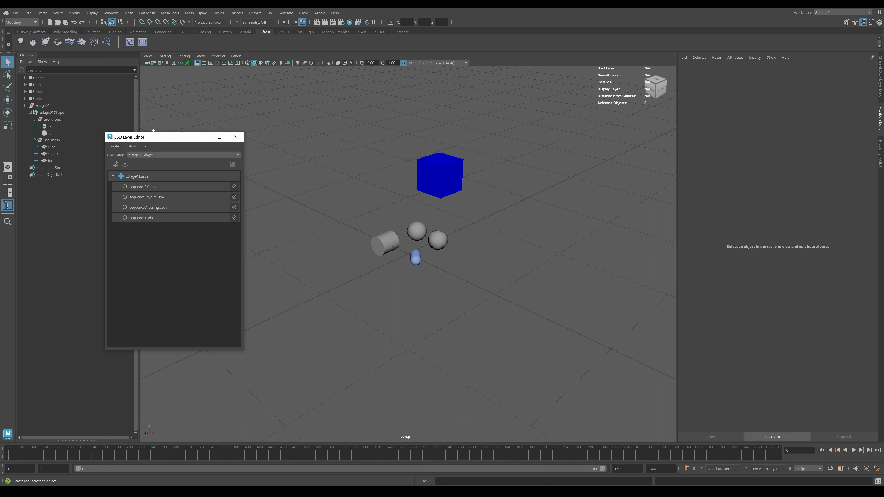
Move the USD Layer Editor clear of the Outliner and select the stage's objects one by one in the viewport, ending with the capsule.
left_click_drag(152, 137, 192, 89)
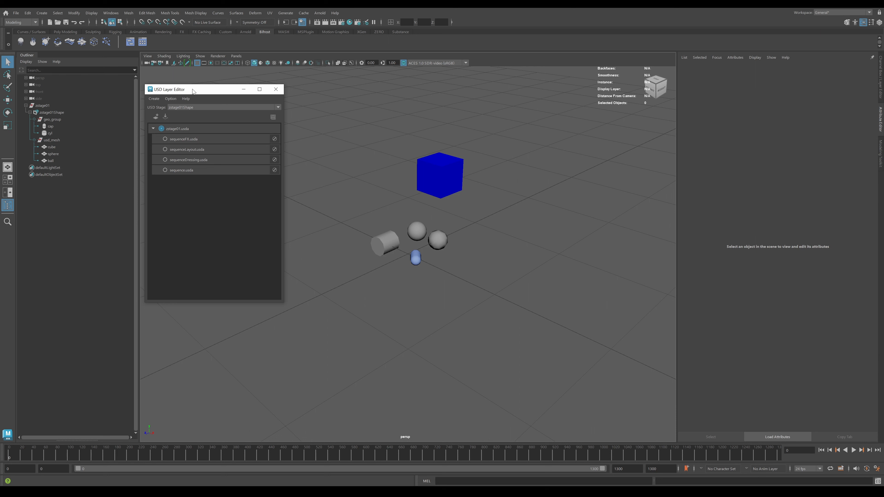
left_click(385, 242)
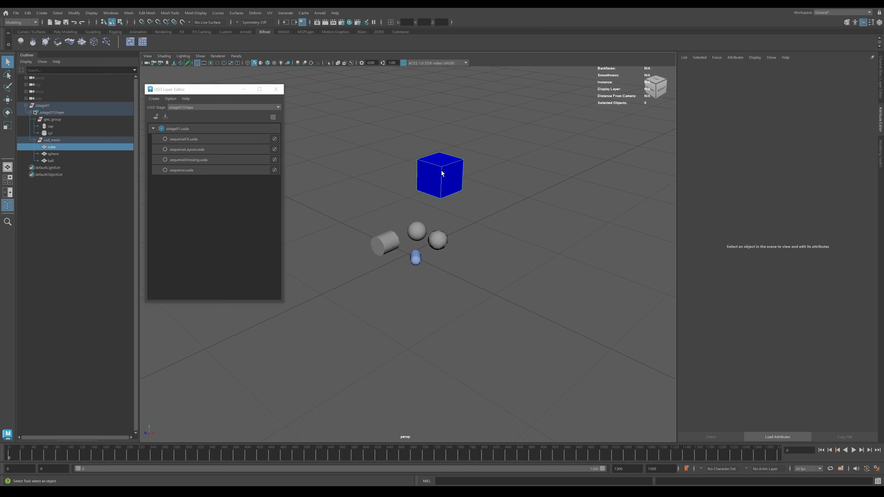
left_click(414, 229)
left_click(436, 237)
left_click(417, 256)
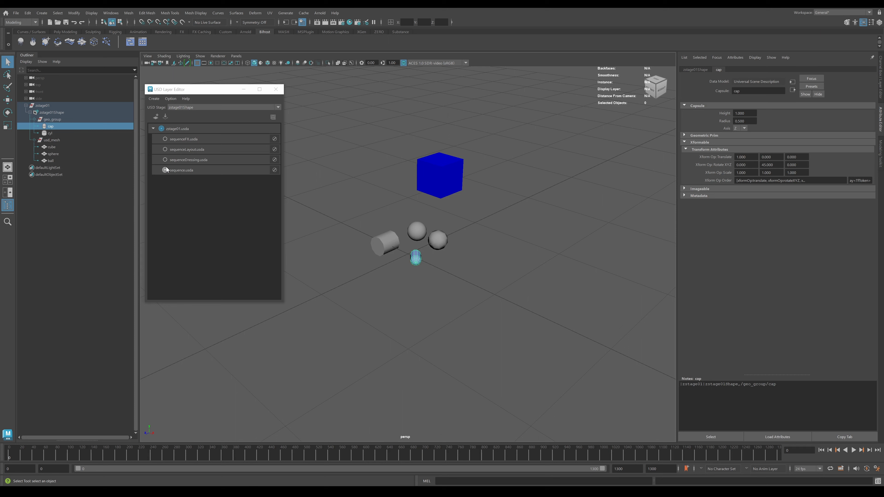
Add a new anonymous sublayer above the sequenceFX layer and make it the edit target.
left_click(156, 116)
left_click(165, 139)
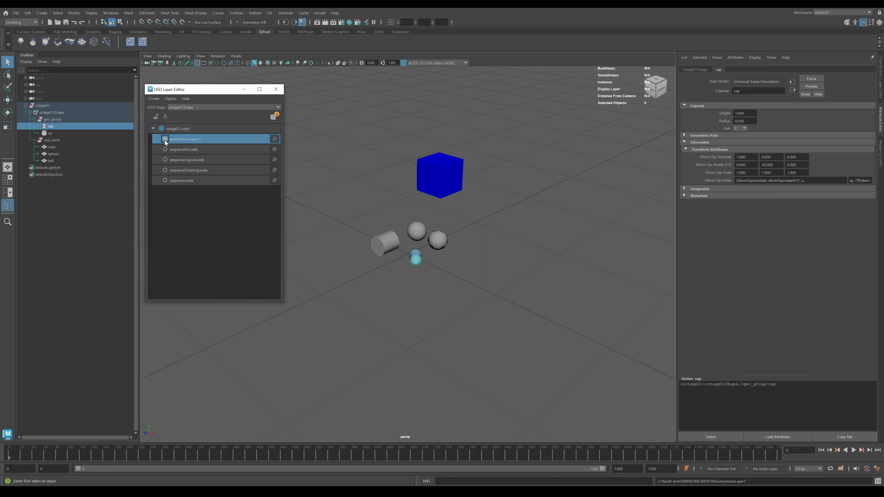
Move the blue cube about 15.9 units along X on the new sublayer, and select that sublayer in the USD Layer Editor.
left_click(433, 178)
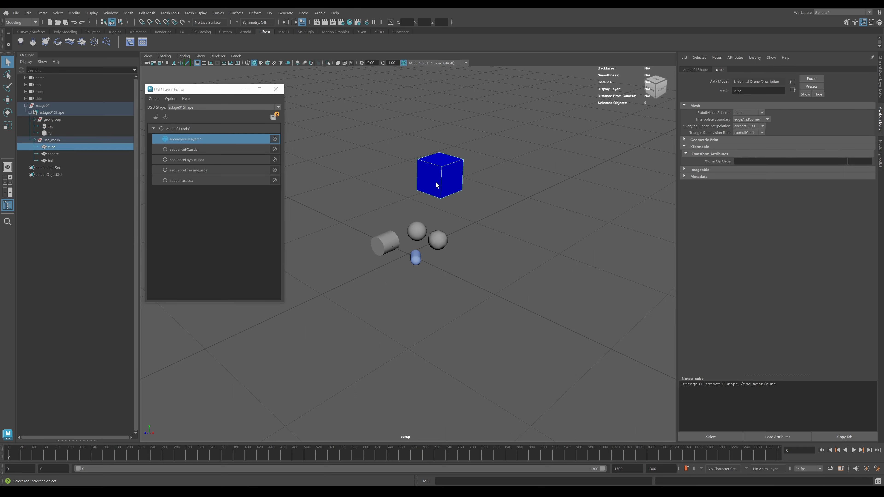
key("w")
left_click_drag(464, 254, 632, 313)
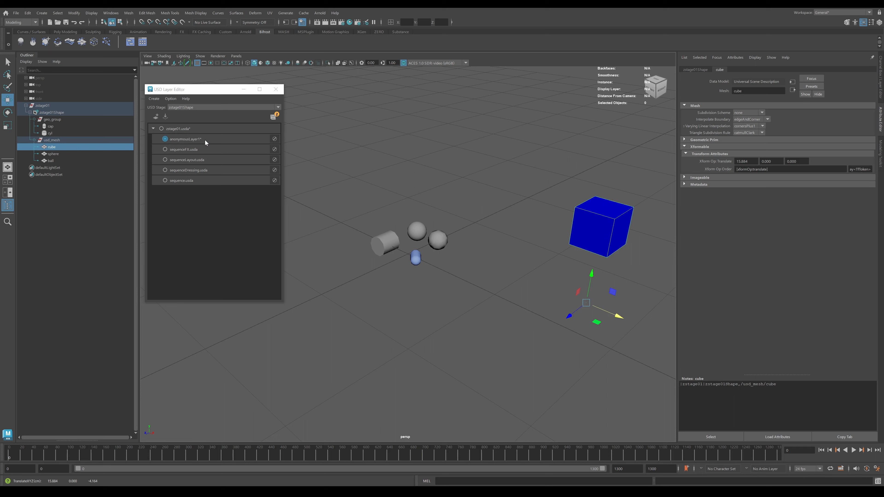
left_click(219, 139)
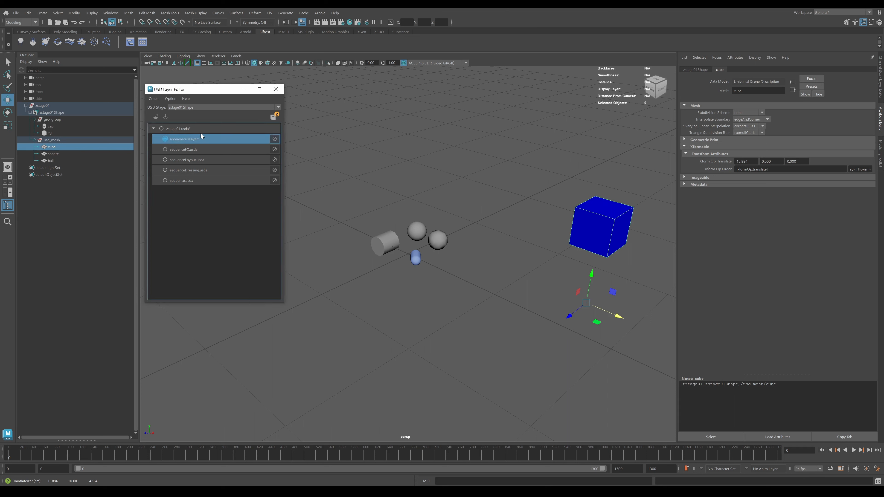